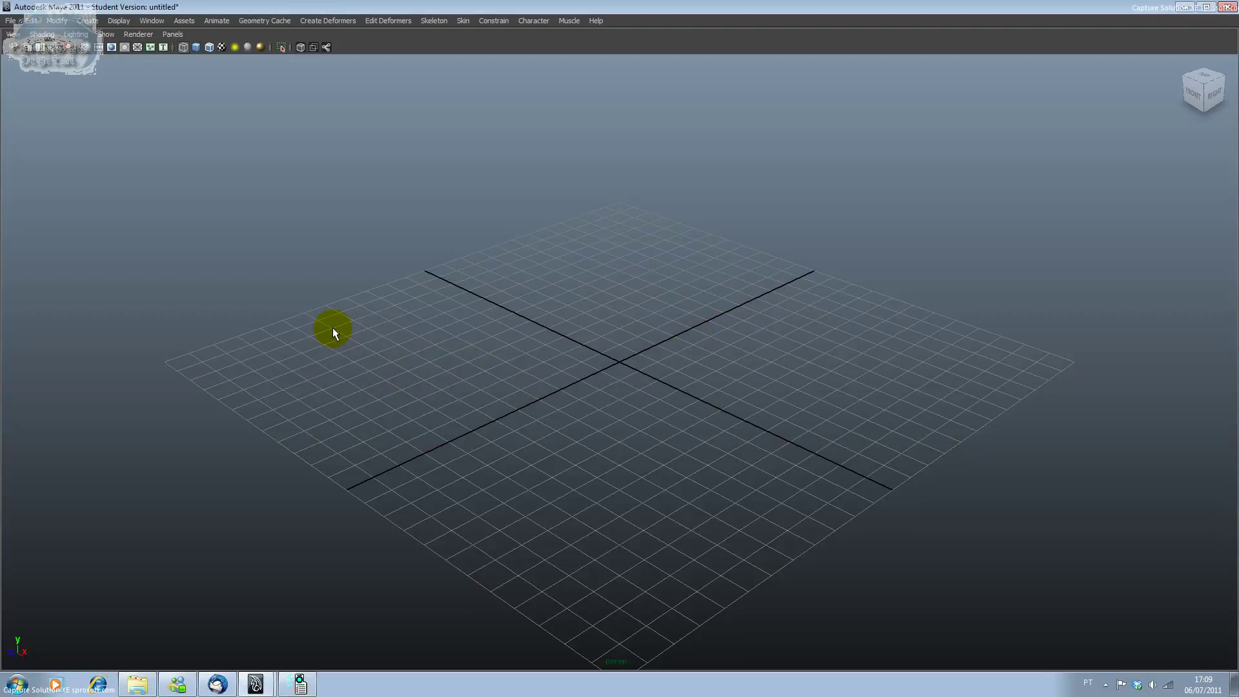
- Drag out a polygon pyramid near the grid centre and open its attributes
click(93, 23)
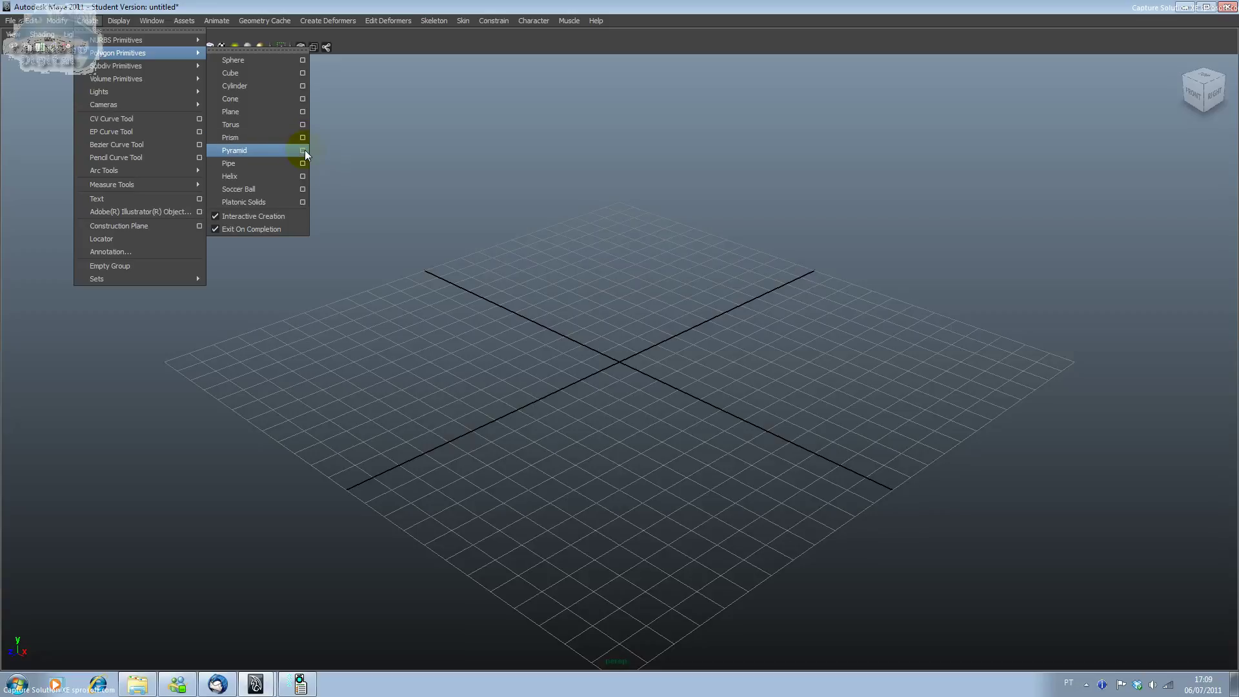
click(244, 153)
mouse_move(532, 354)
mouse_down()
mouse_move(646, 398)
mouse_move(635, 401)
mouse_up()
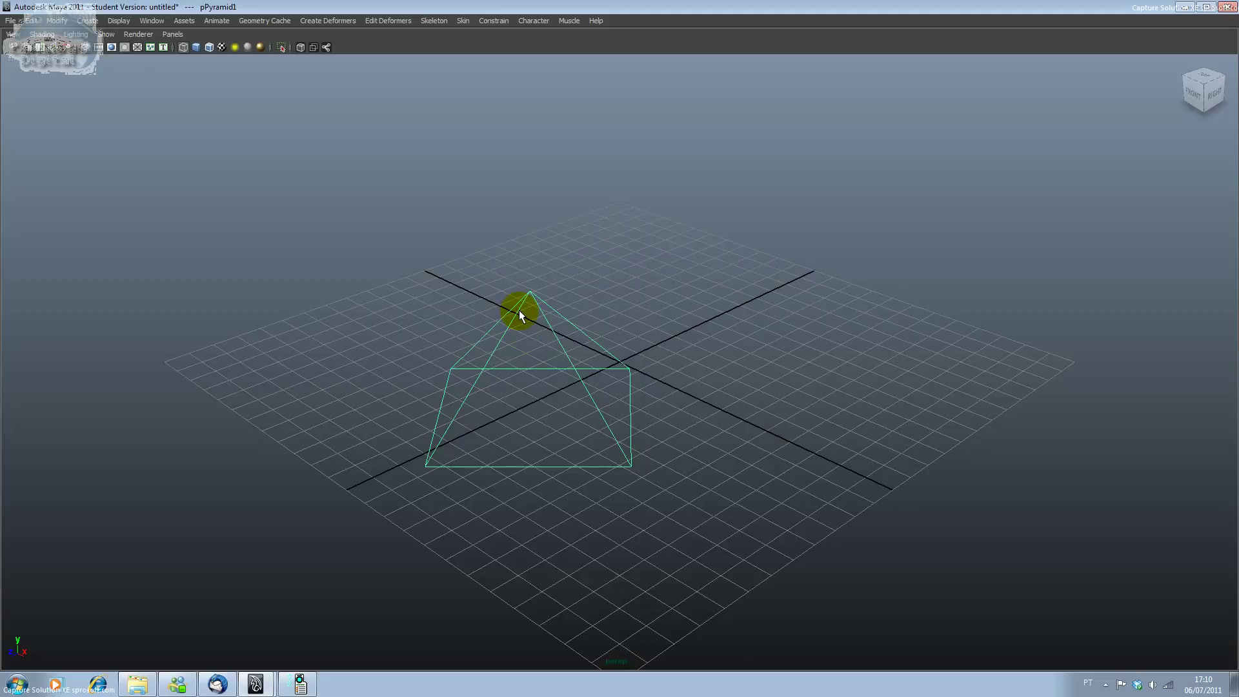
key(ctrl+a)
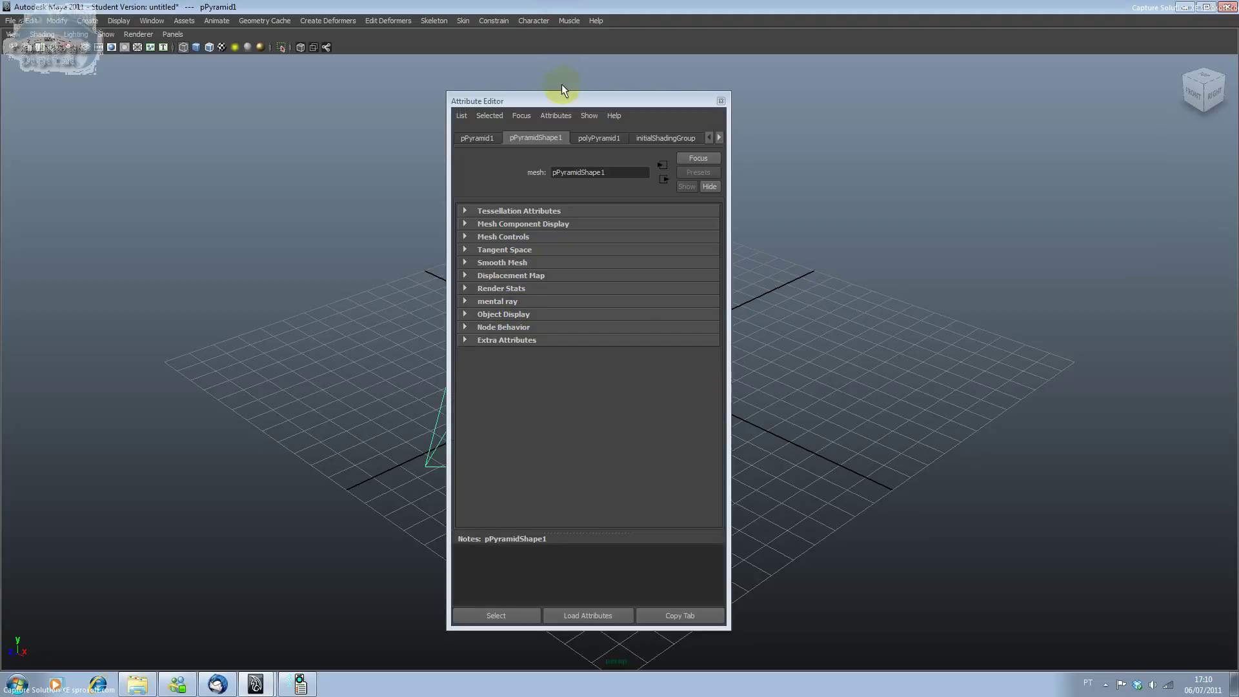
- On the polyPyramid1 node, set side length 7.794 and number of sides to 5
drag(553, 99, 866, 77)
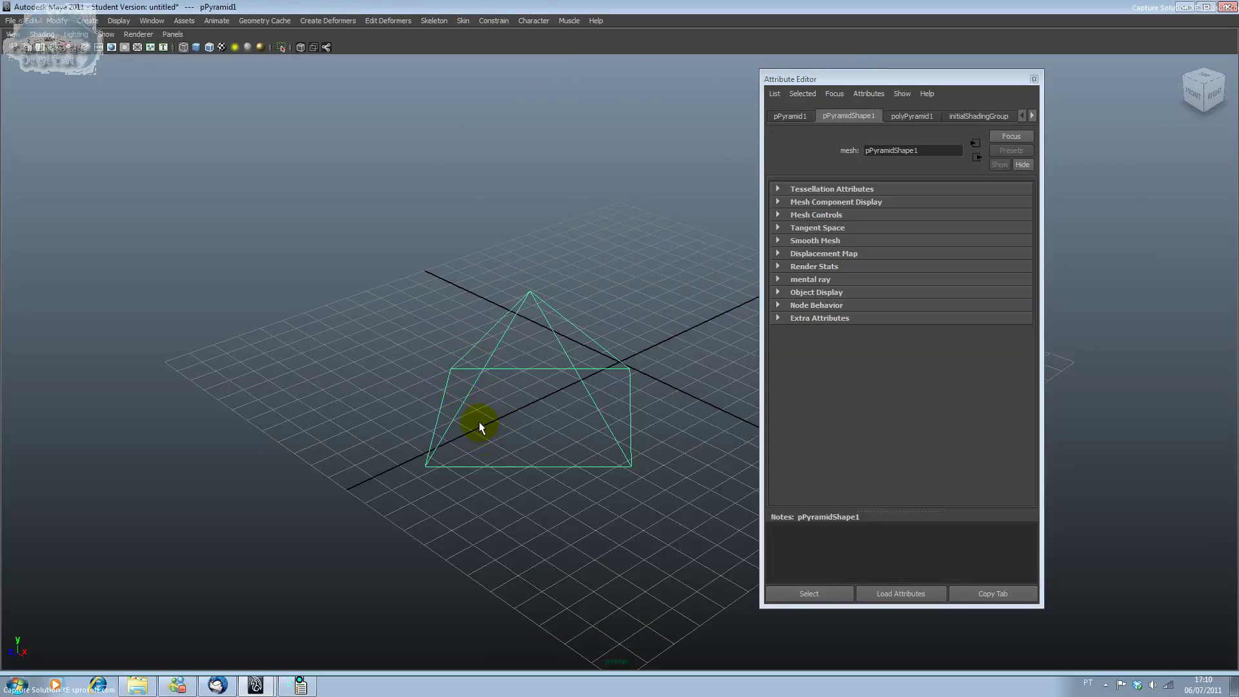
click(899, 115)
double_click(910, 150)
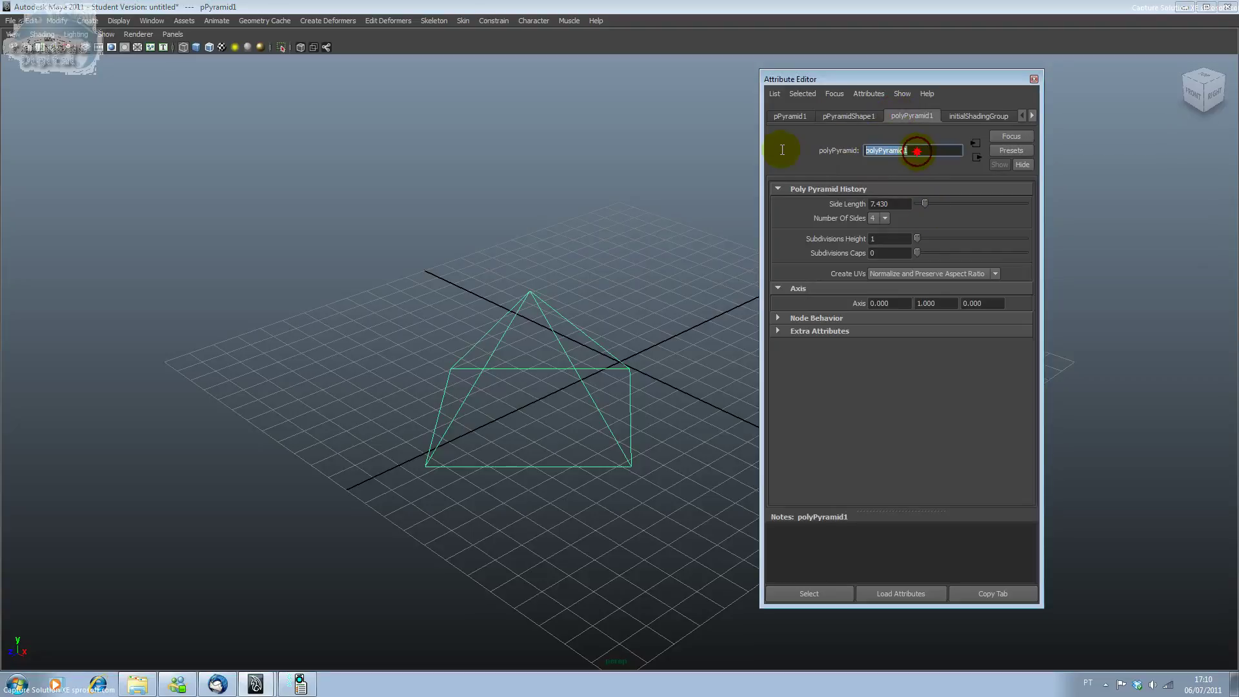
mouse_move(923, 205)
mouse_down()
mouse_move(938, 200)
mouse_move(926, 205)
mouse_up()
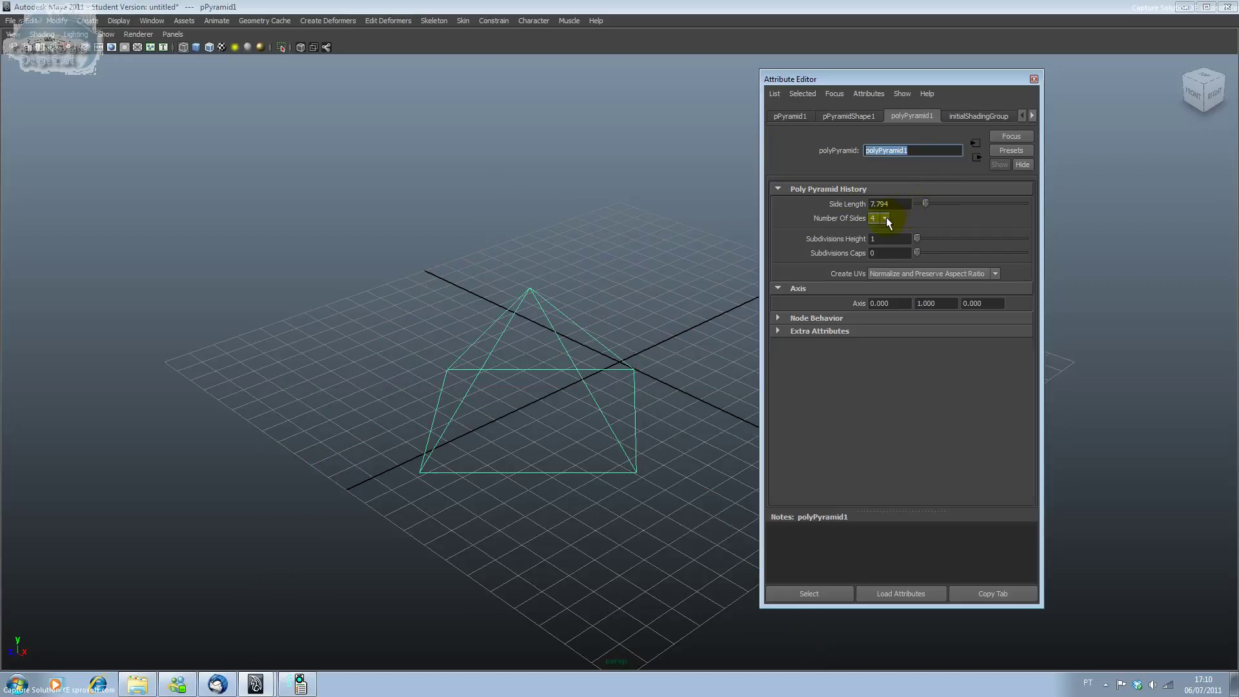
click(886, 218)
click(877, 230)
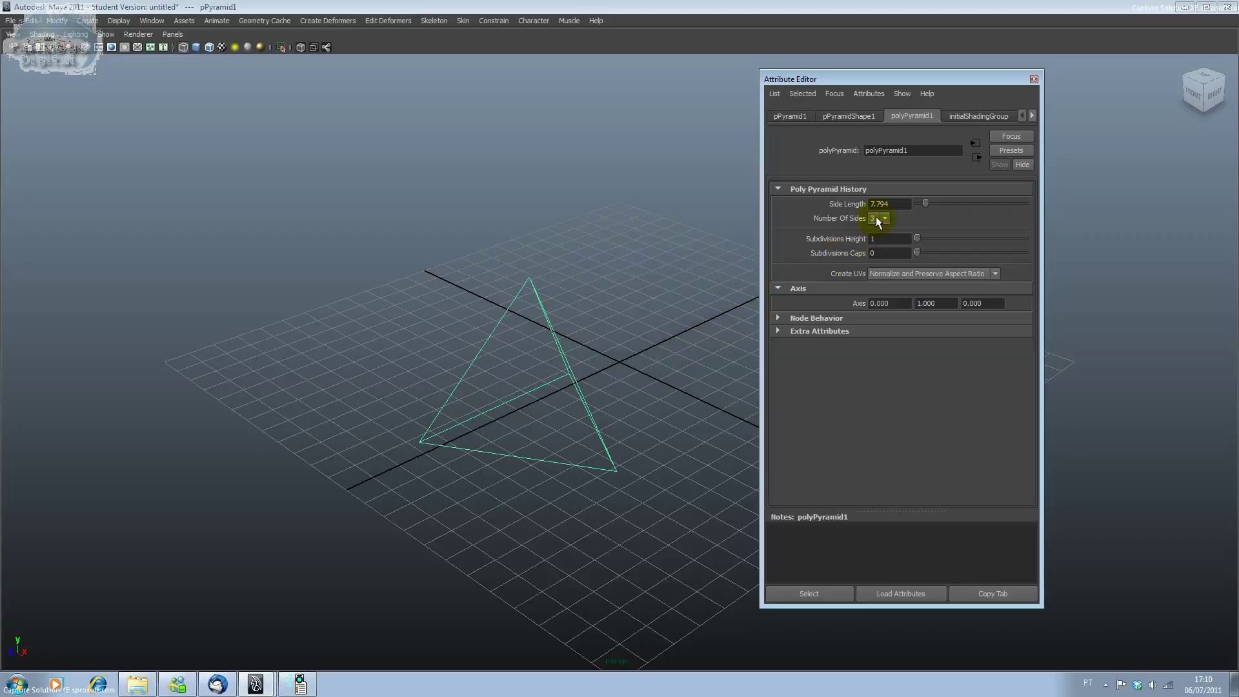
click(882, 219)
click(879, 239)
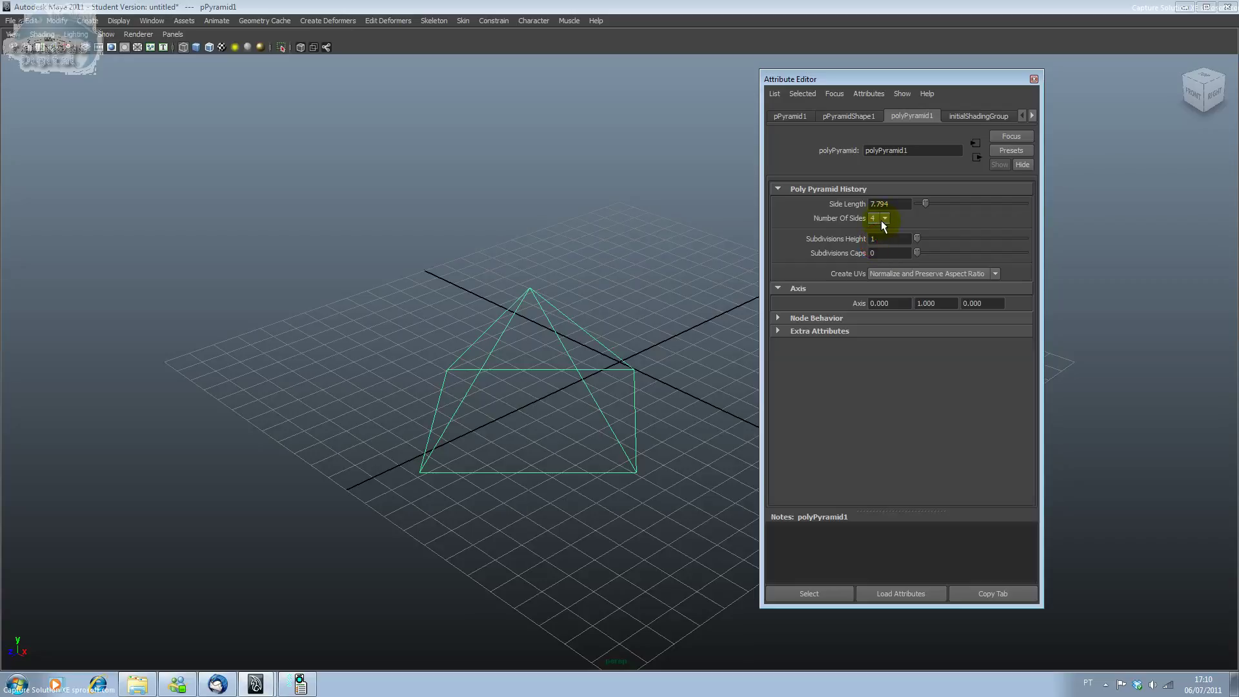
click(878, 248)
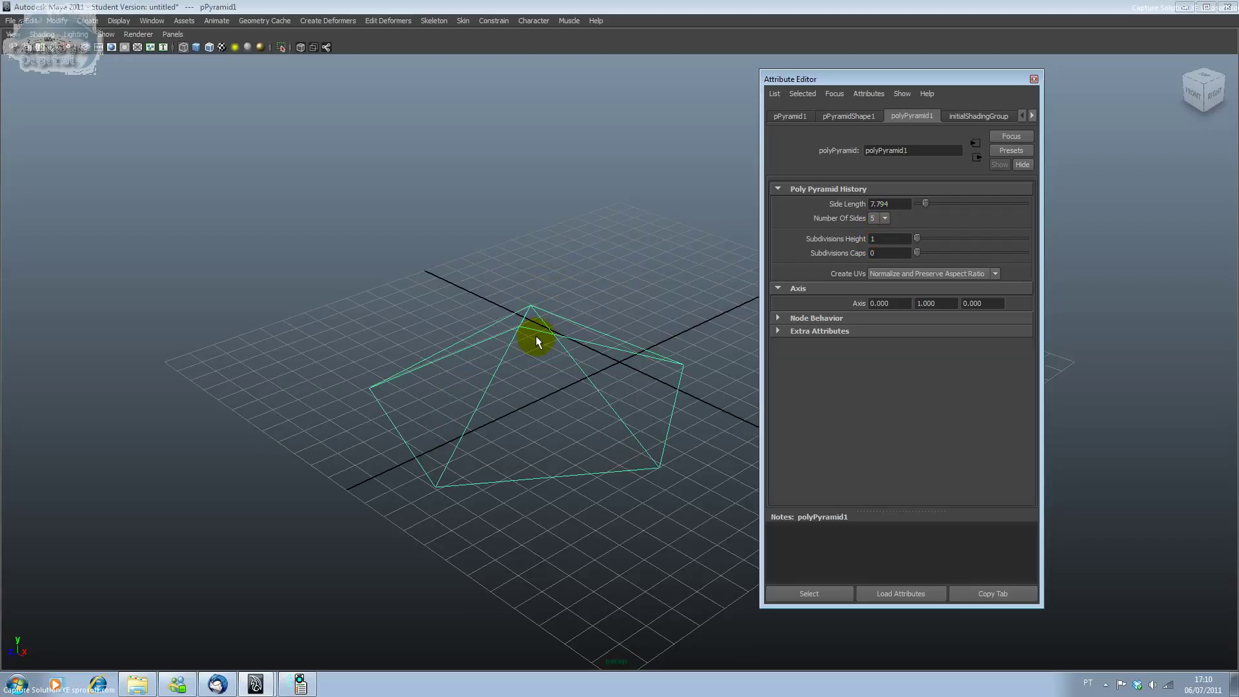
- View the pyramid from above, shaded with its wireframe overlaid
mouse_move(534, 328)
alt+mouse_down()
mouse_move(548, 355)
mouse_move(584, 362)
mouse_move(520, 366)
alt+mouse_up()
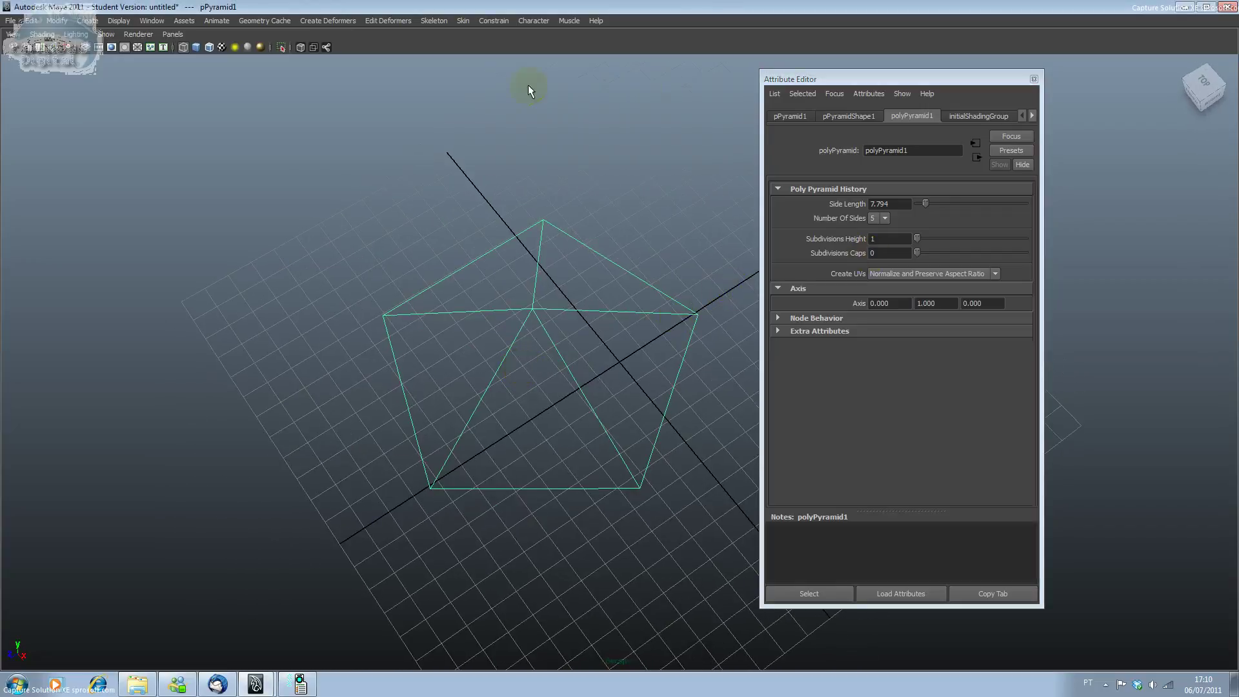
click(210, 51)
click(201, 49)
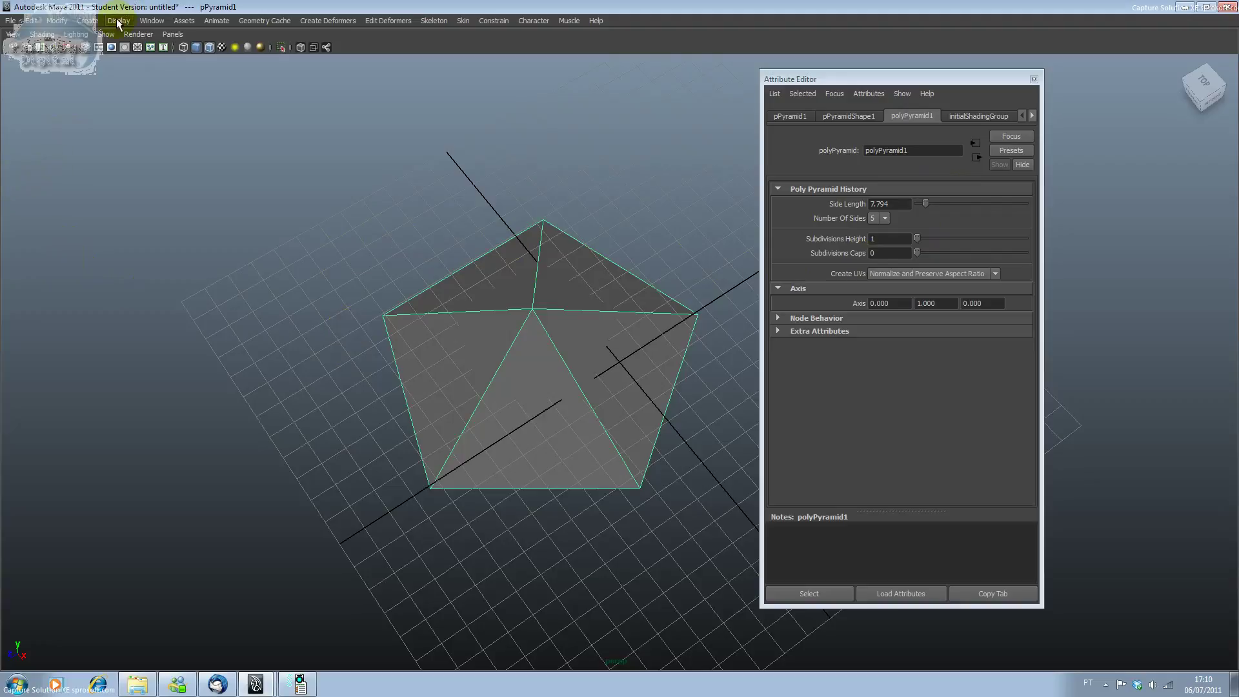
click(14, 35)
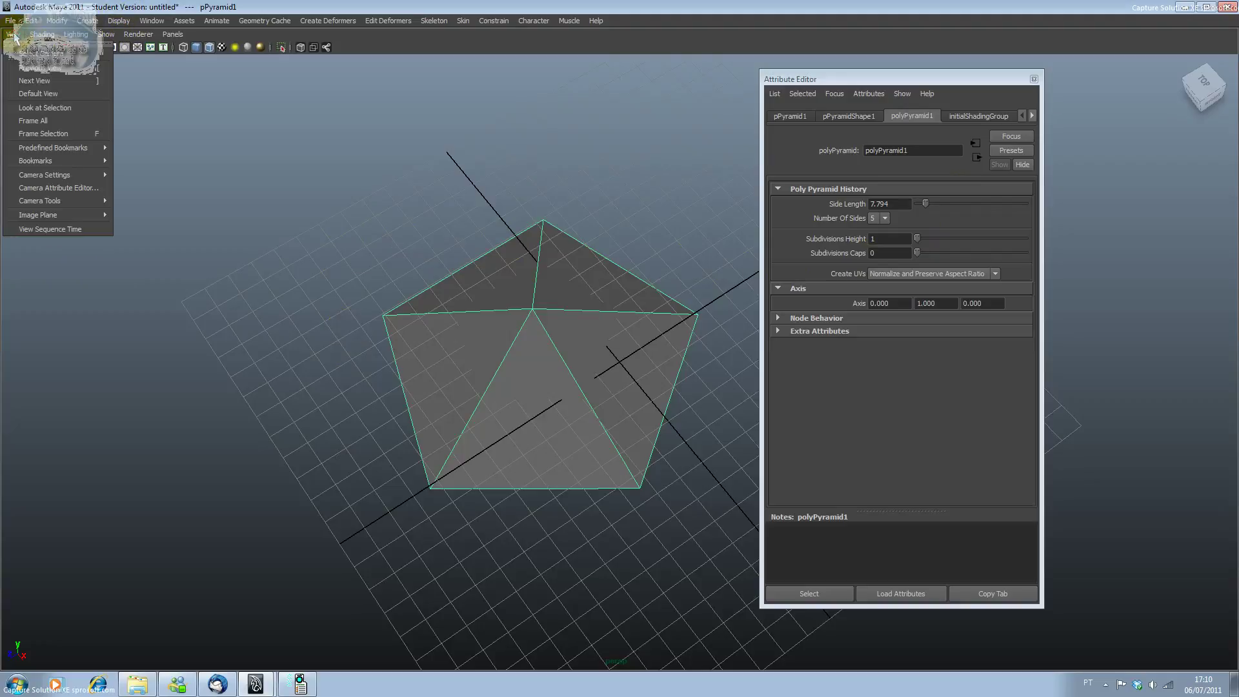
- Deselect the pyramid, toggle the field chart and grid off and on, then show four views
click(189, 111)
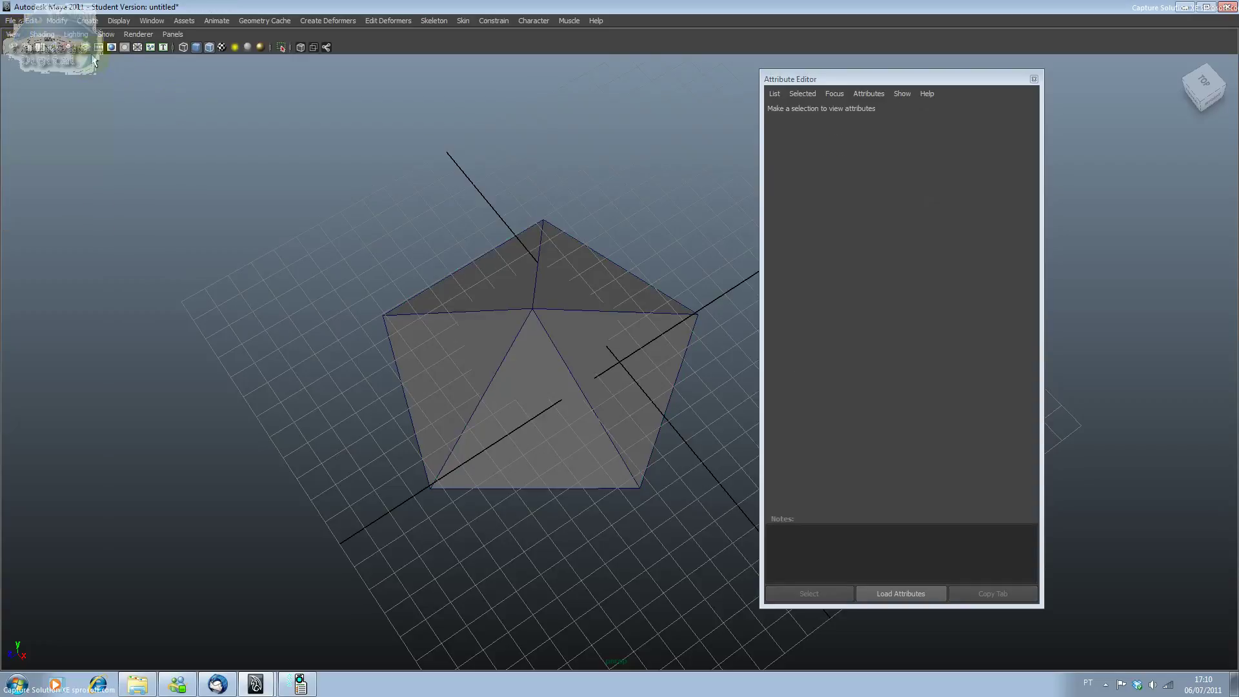
click(133, 49)
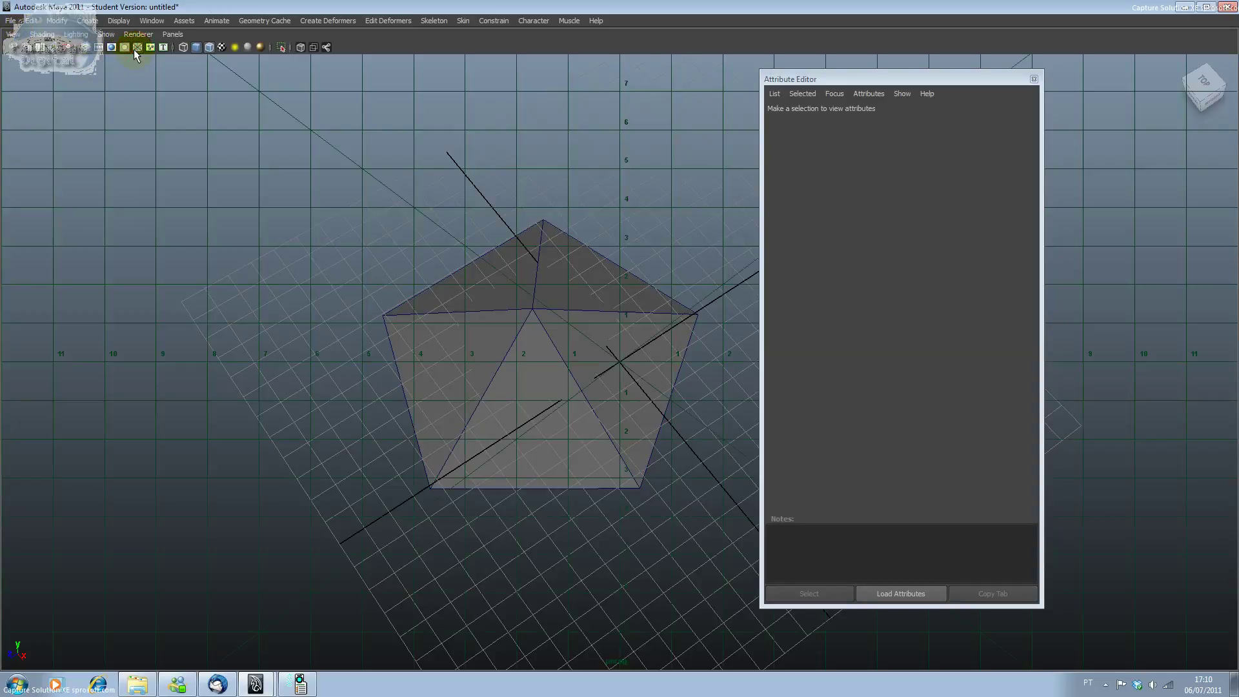
click(133, 49)
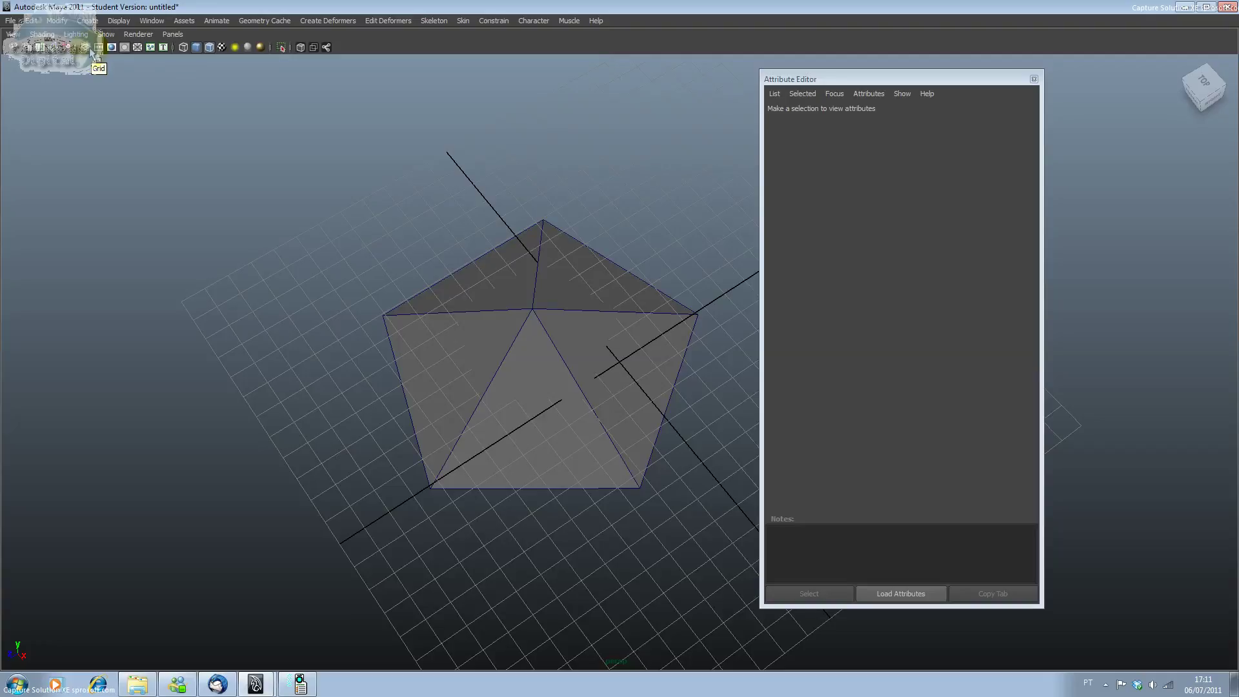
click(88, 52)
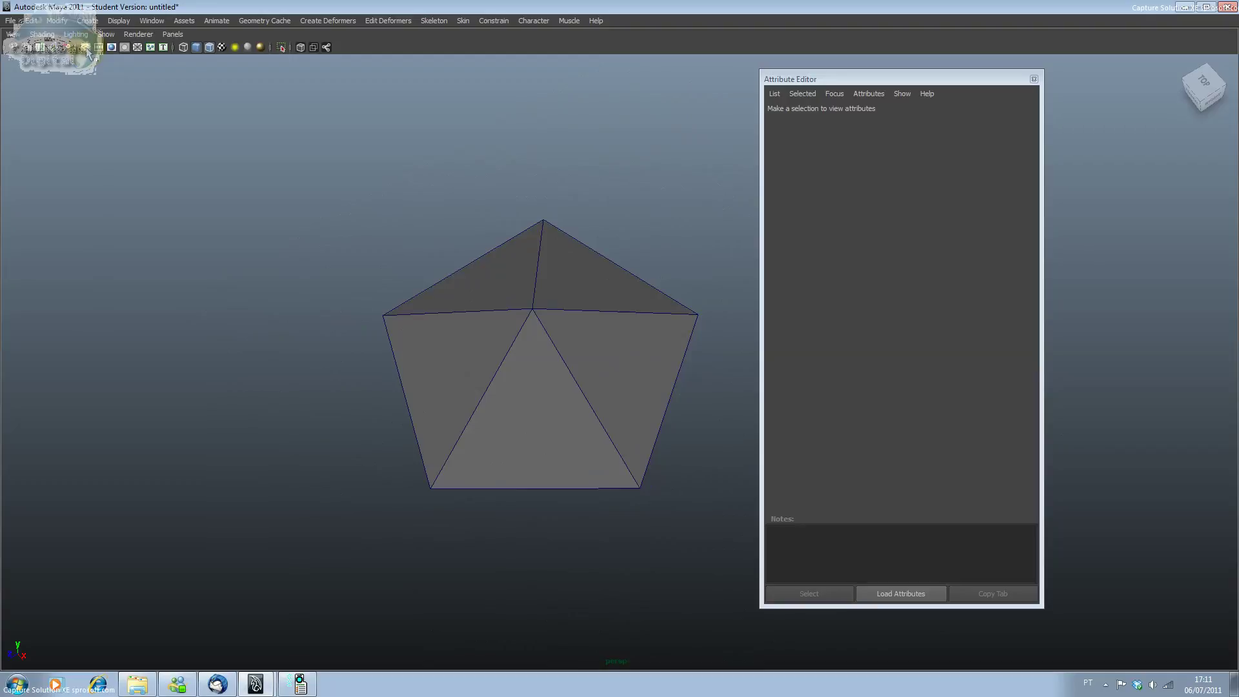
click(88, 52)
key(space)
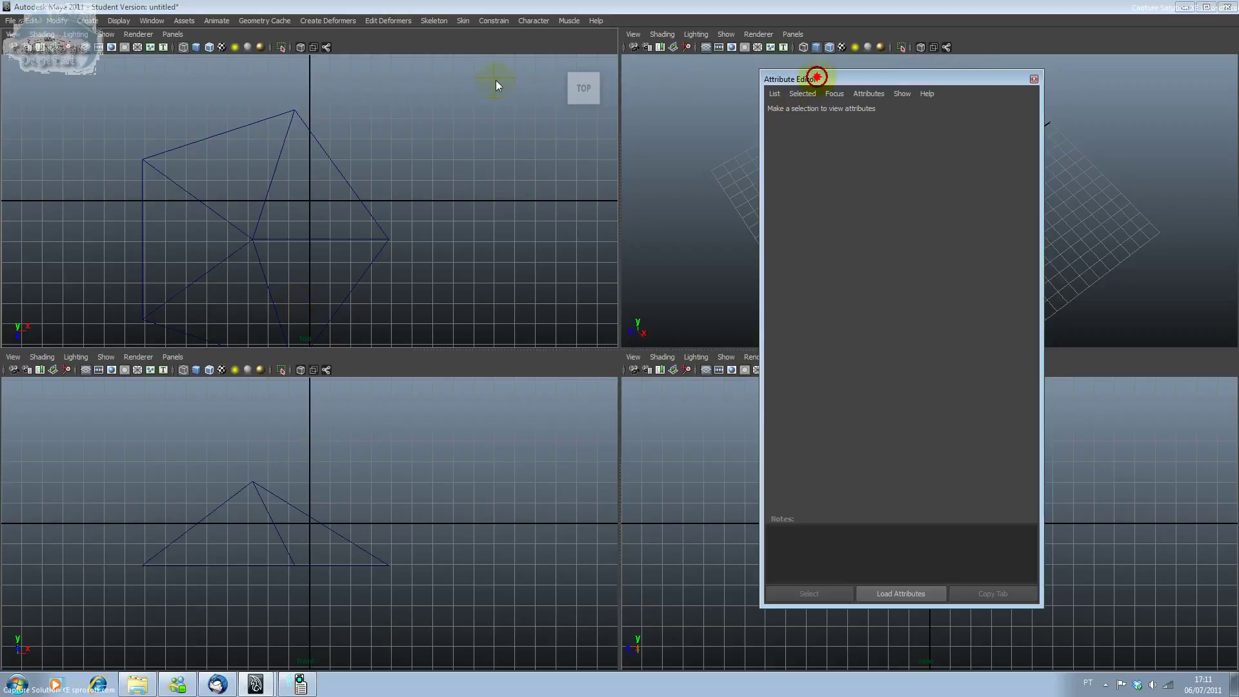
- Give the pyramid 5 height and 6 cap subdivisions, then close its attributes window
drag(816, 83, 489, 86)
click(854, 174)
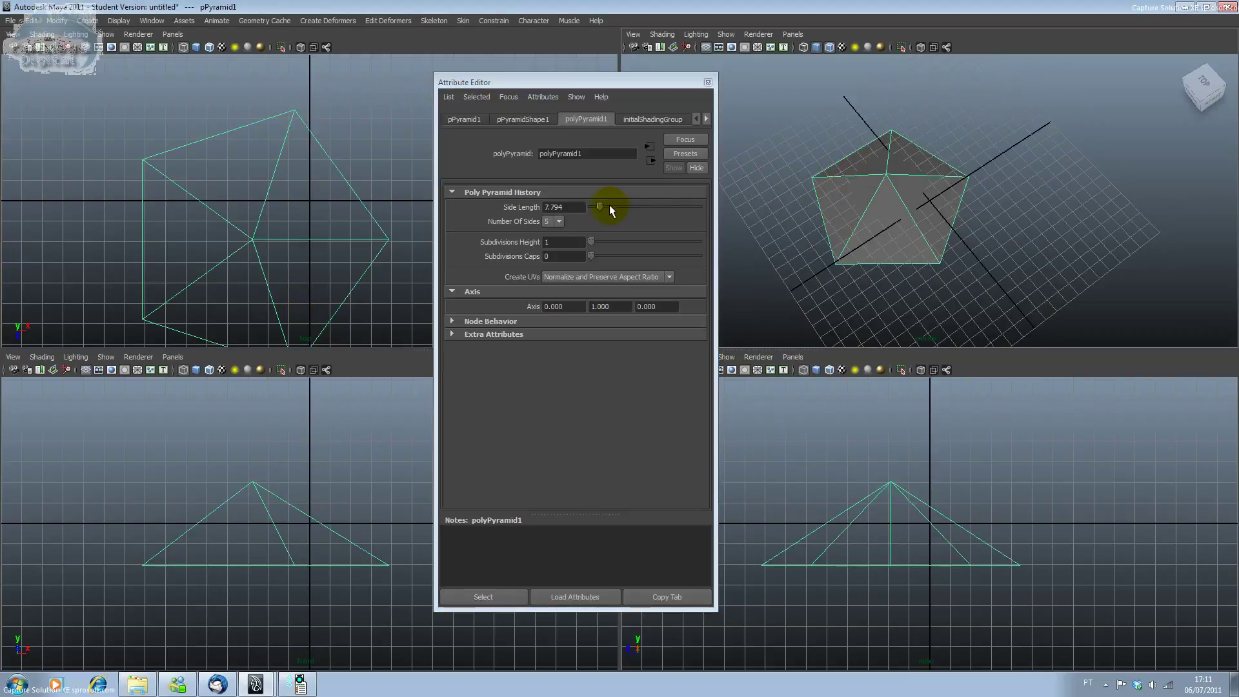
drag(591, 241, 601, 246)
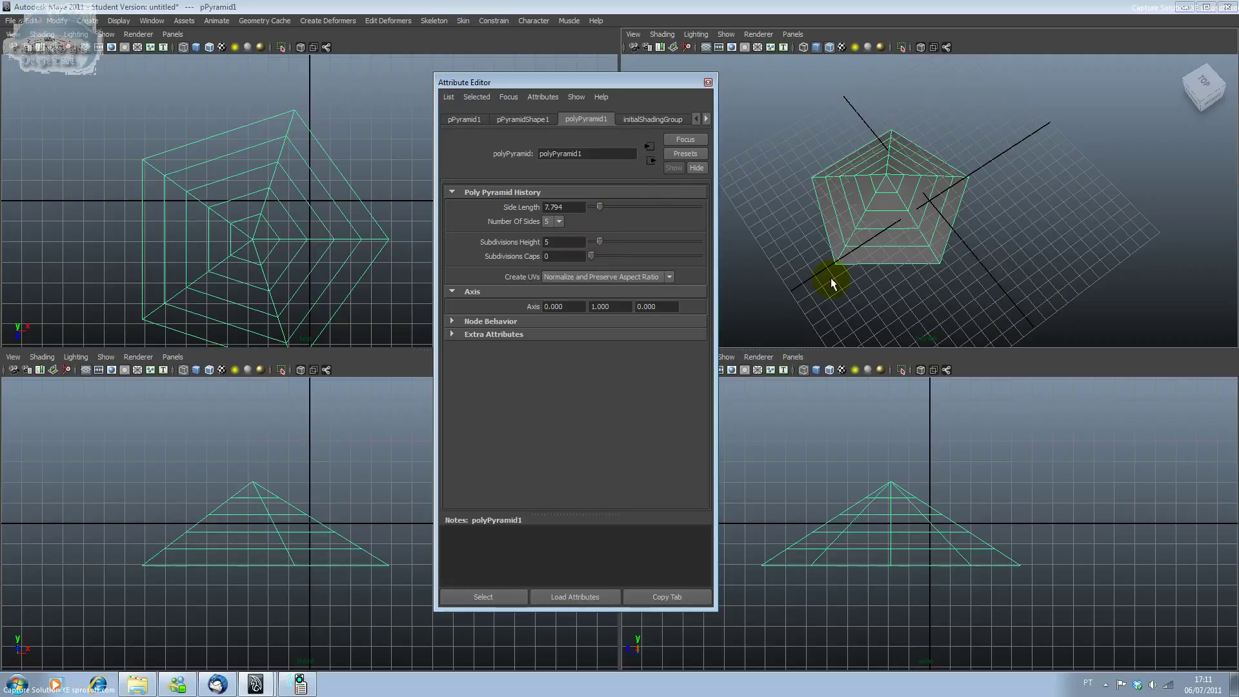
mouse_move(892, 284)
alt+mouse_down()
mouse_move(856, 163)
mouse_move(872, 241)
mouse_move(858, 179)
alt+mouse_up()
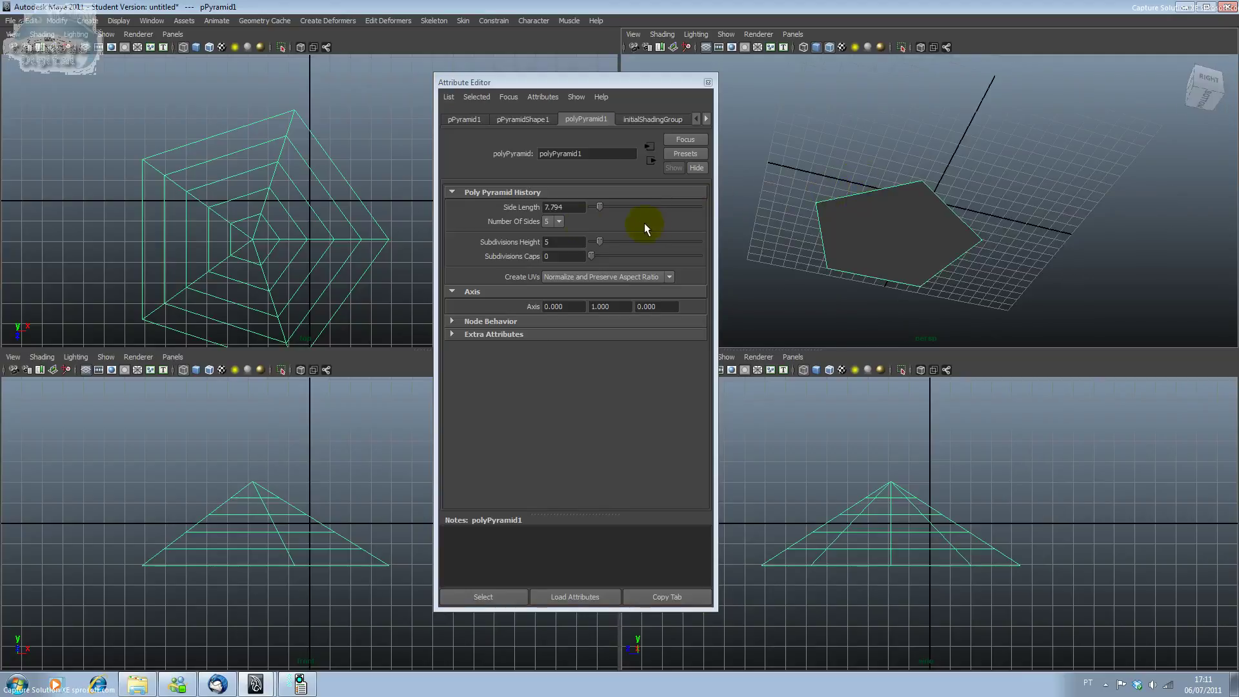
drag(594, 264, 606, 265)
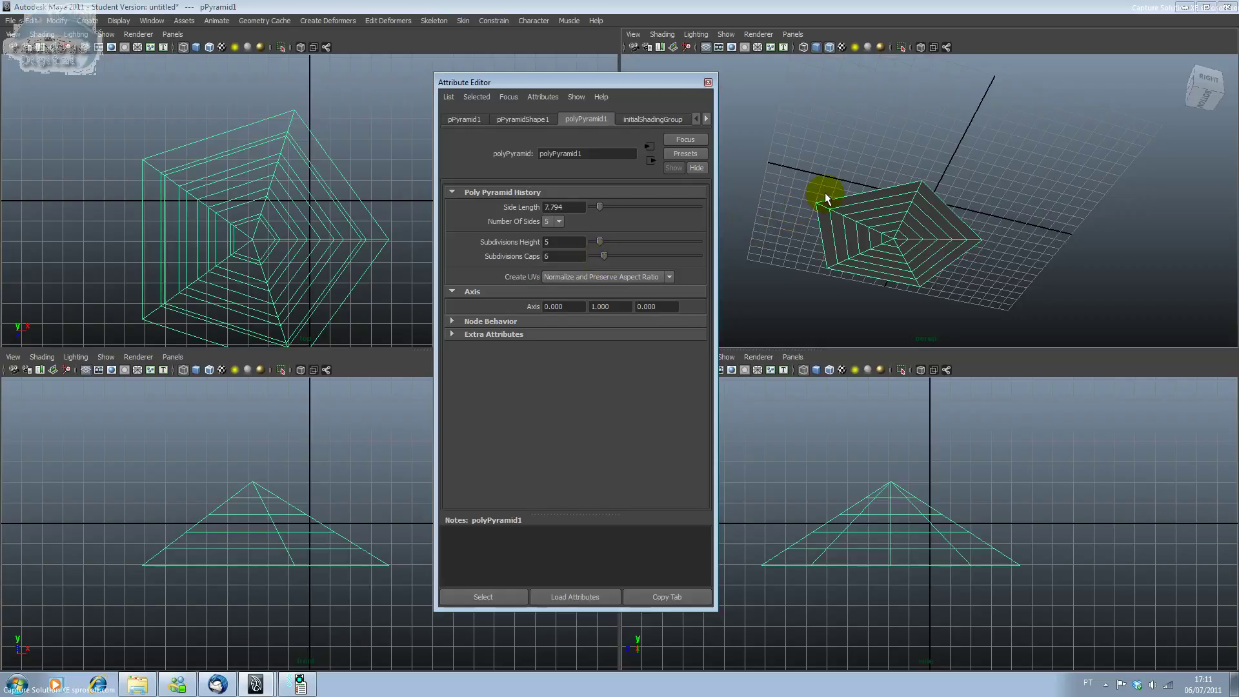
alt+drag(814, 187, 807, 257)
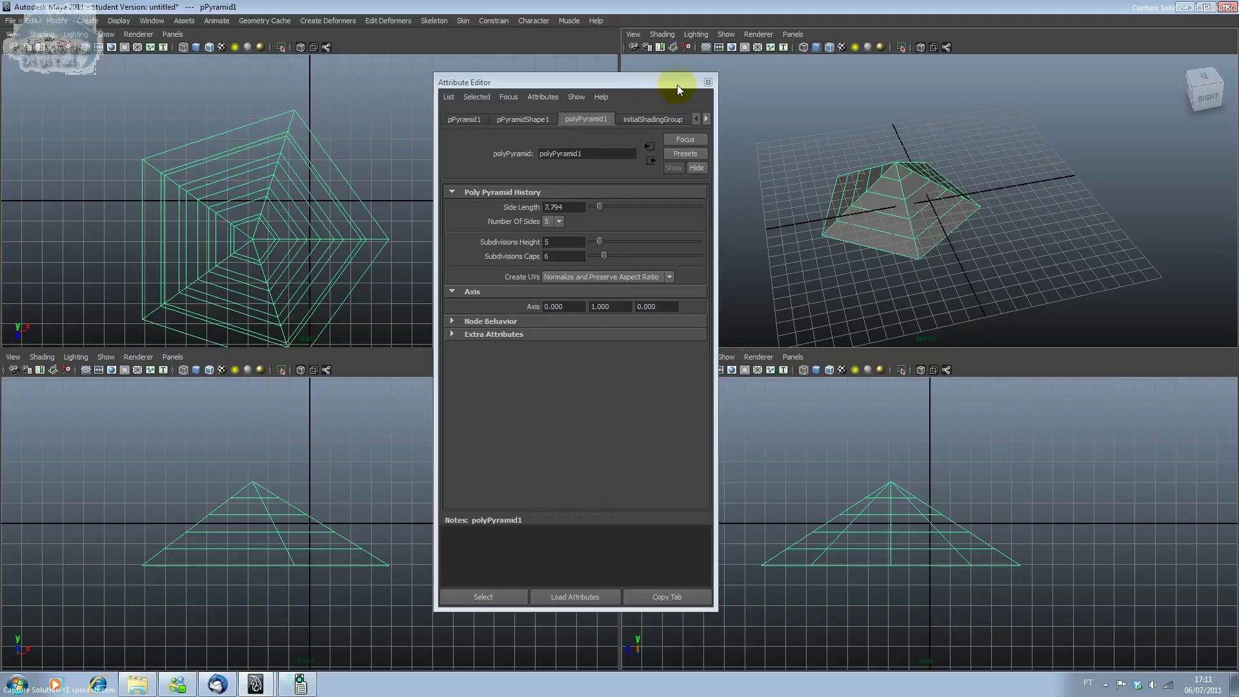
click(709, 82)
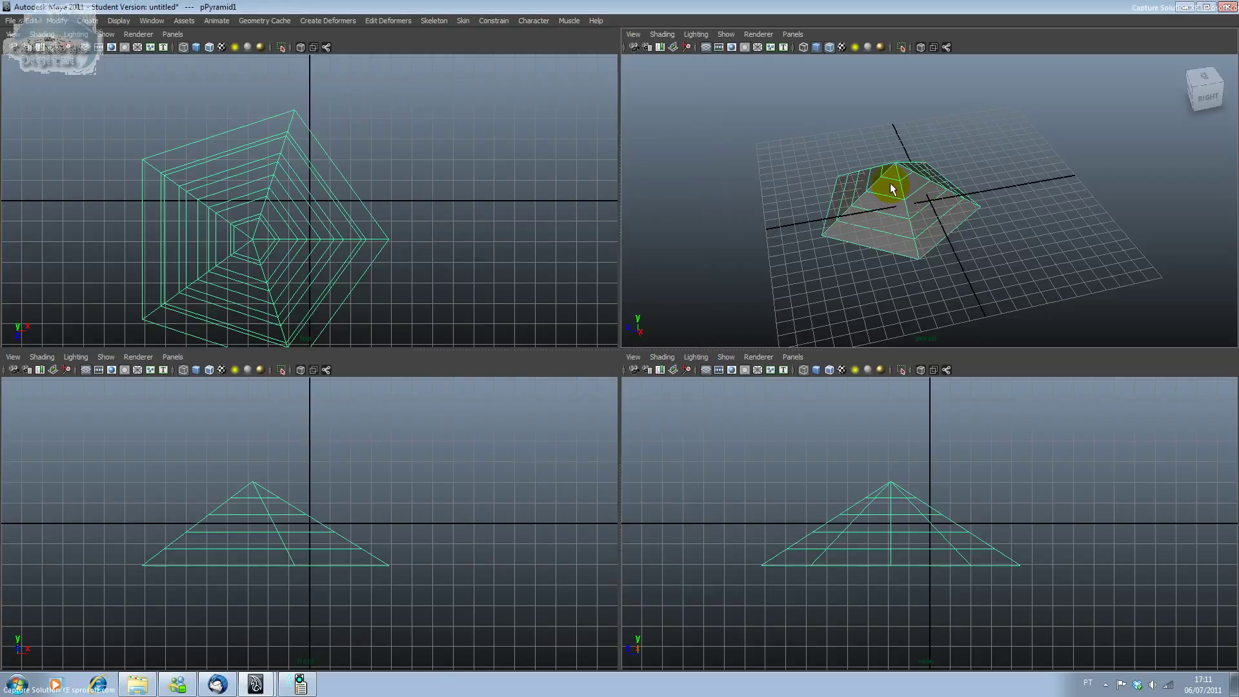
- Delete the pyramid and make the front view active
key(Delete)
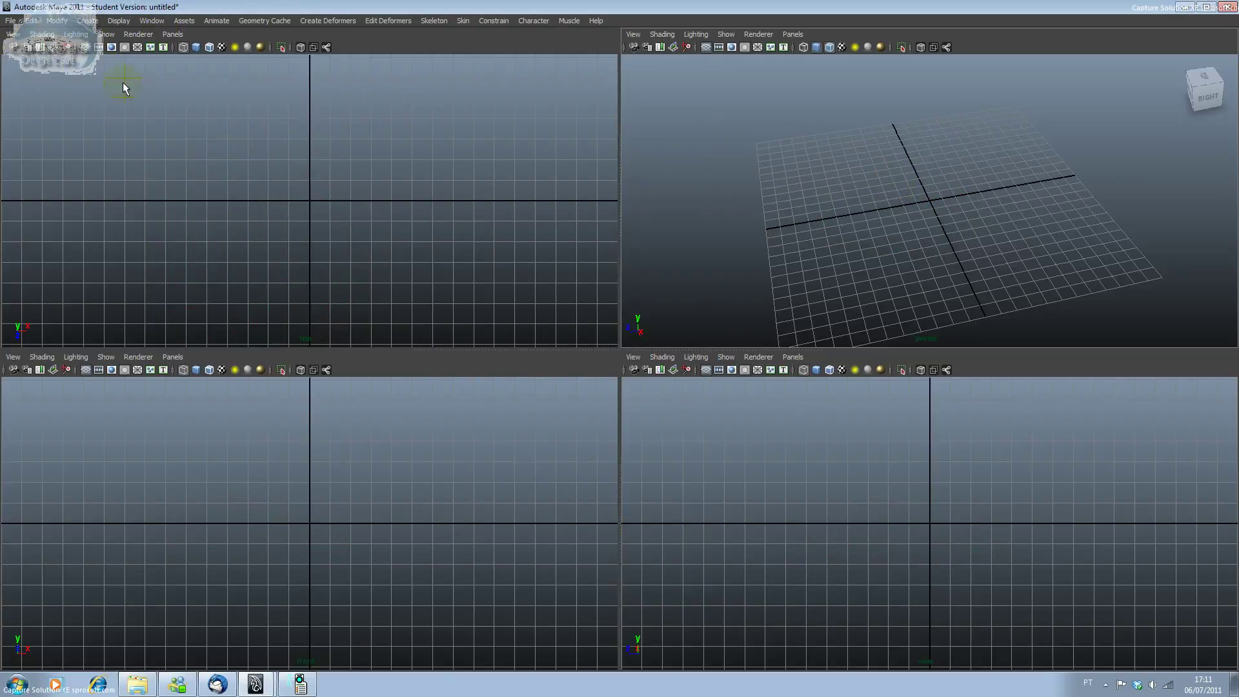
click(286, 150)
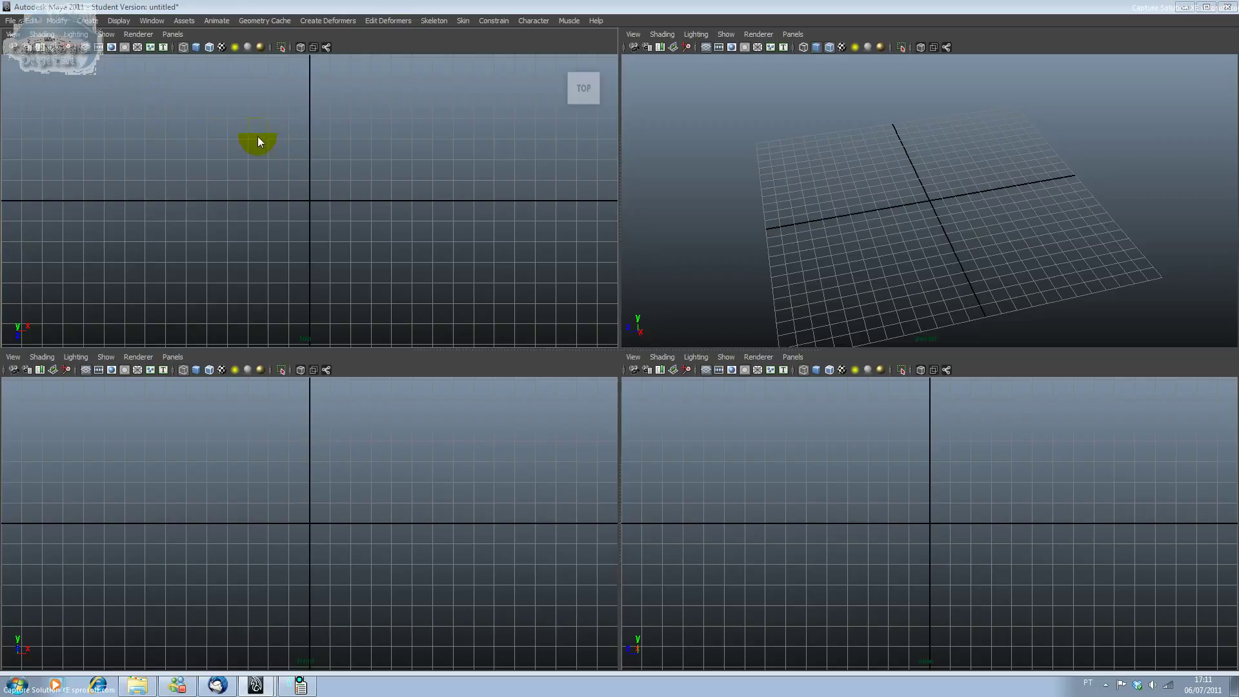
click(517, 456)
click(485, 412)
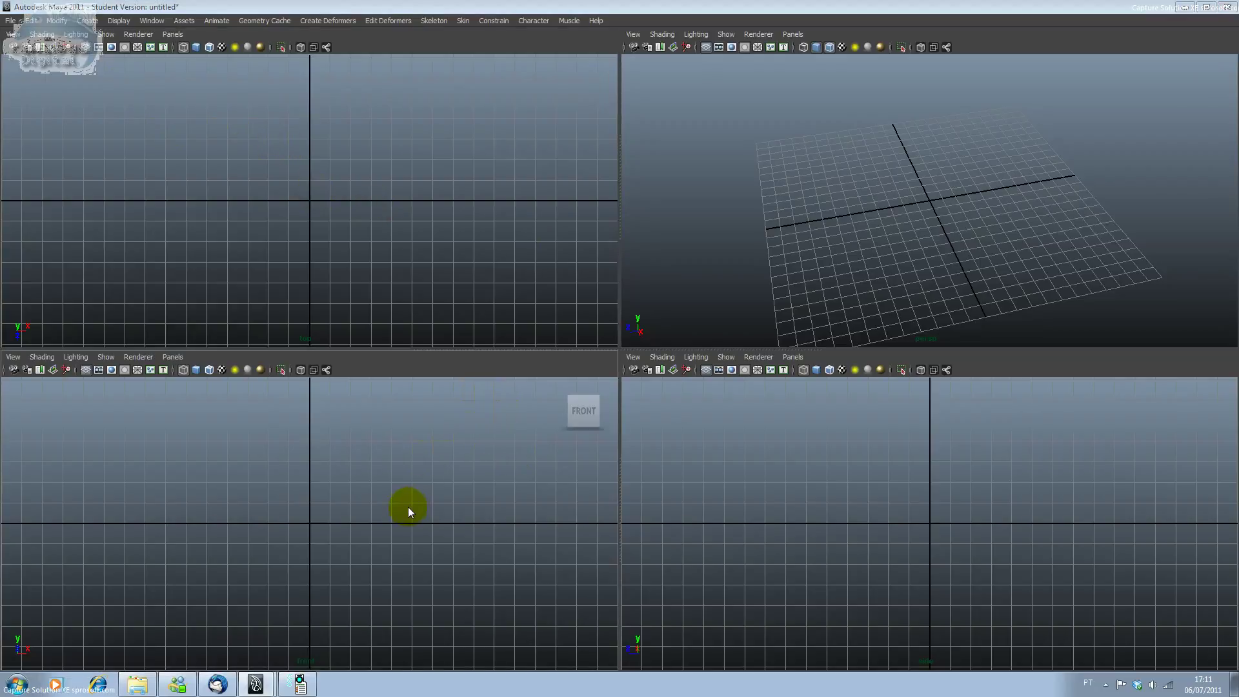
- Draw a tall polygon pipe by laying out its base ring and pulling up its height
right_click(364, 460)
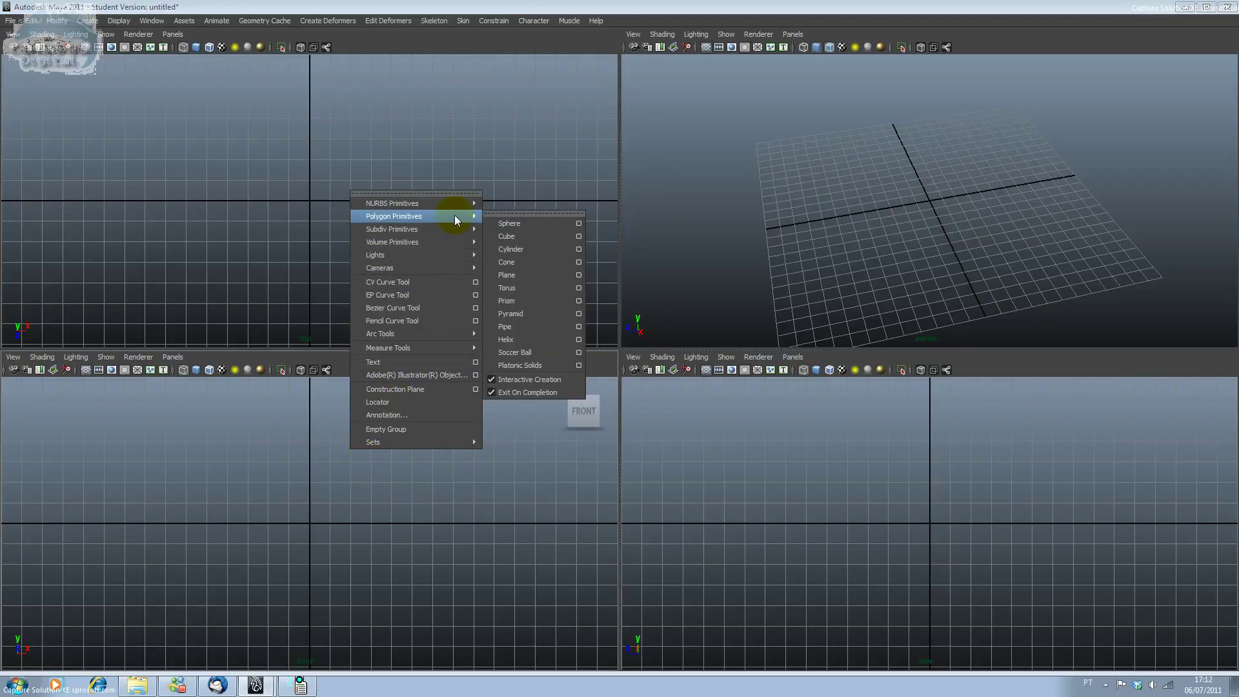
mouse_move(394, 216)
click(530, 321)
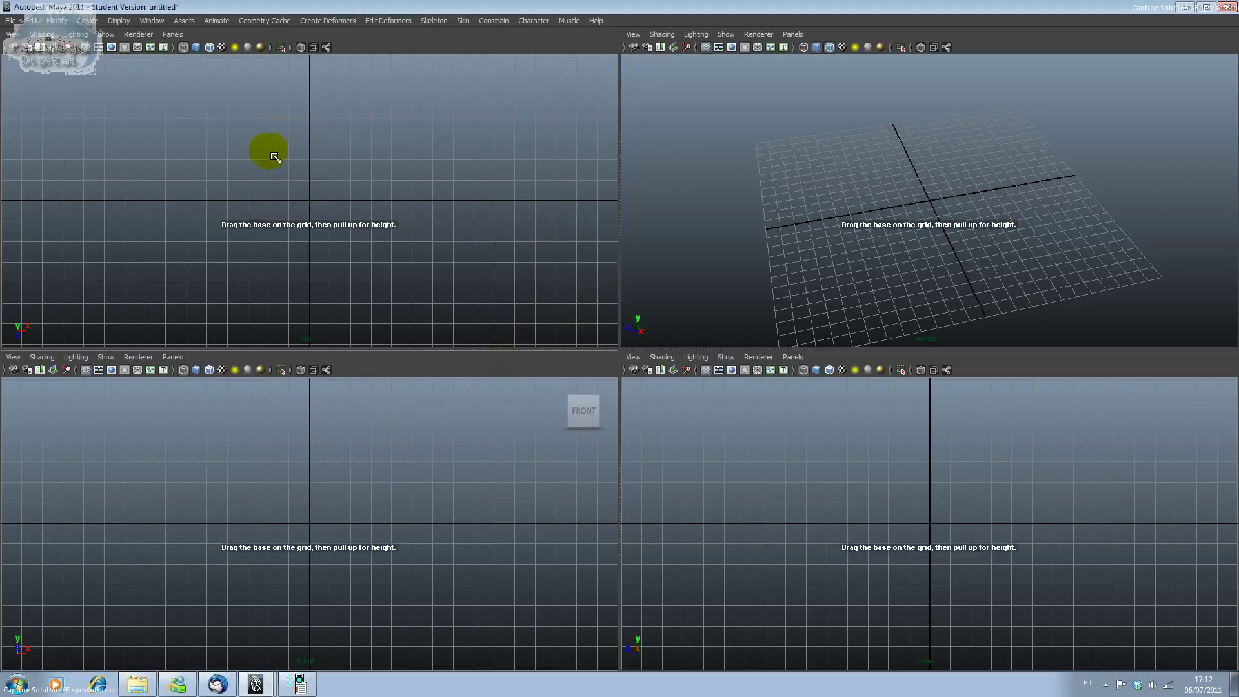
drag(284, 135, 291, 212)
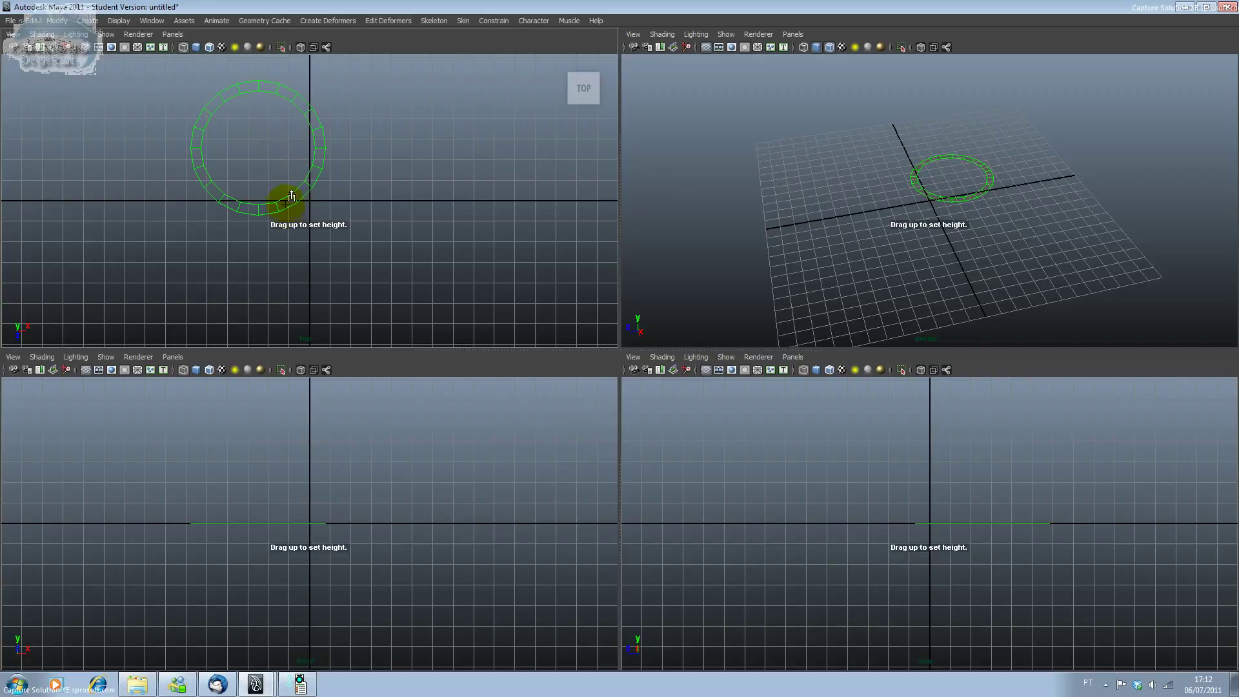
mouse_move(277, 172)
mouse_down()
mouse_move(292, 131)
mouse_move(292, 6)
mouse_up()
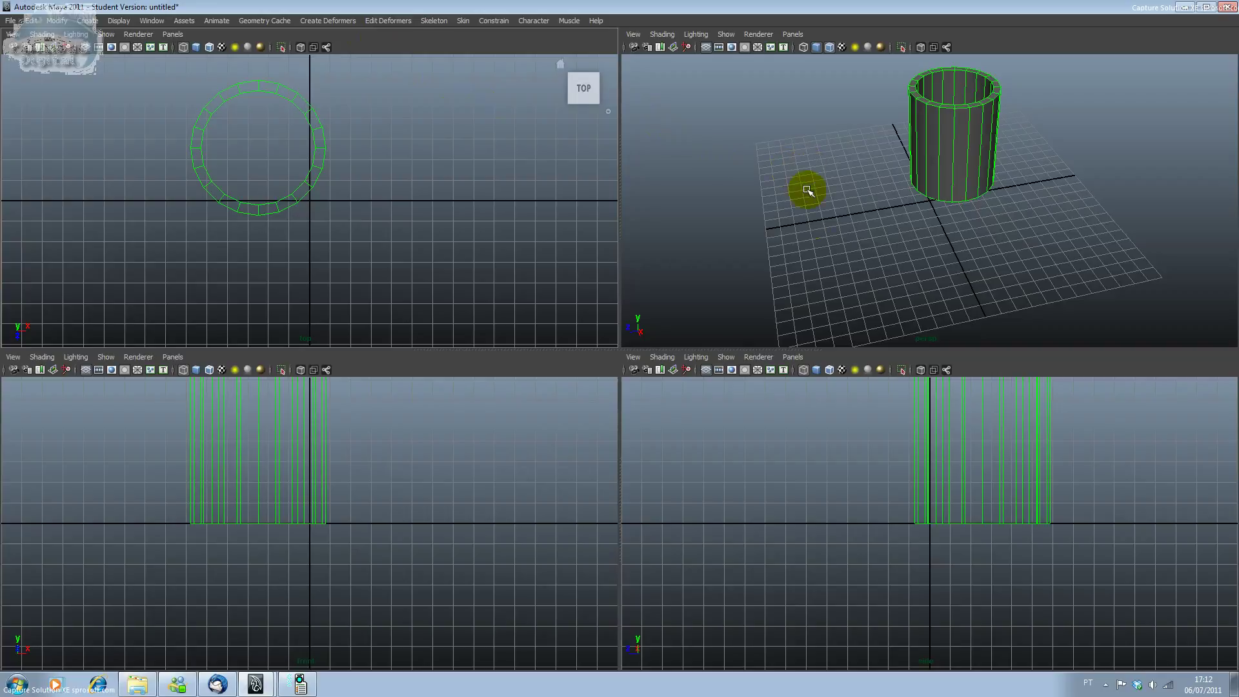
middle_click(750, 236)
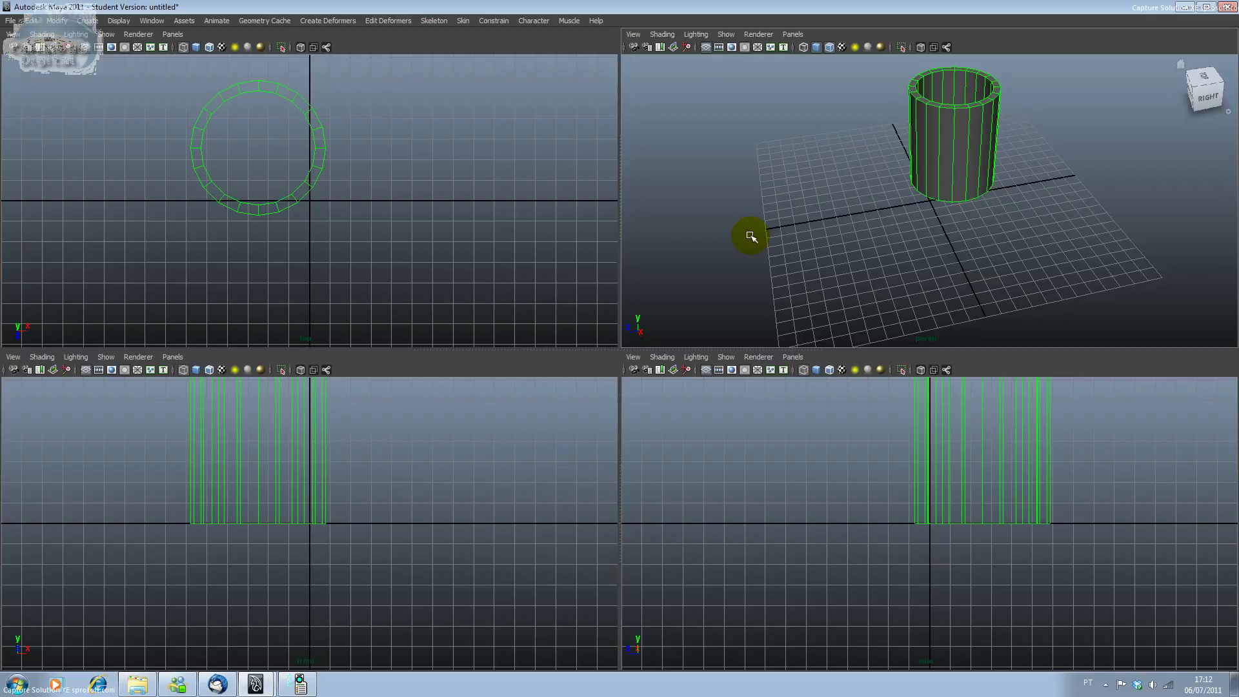
key(g)
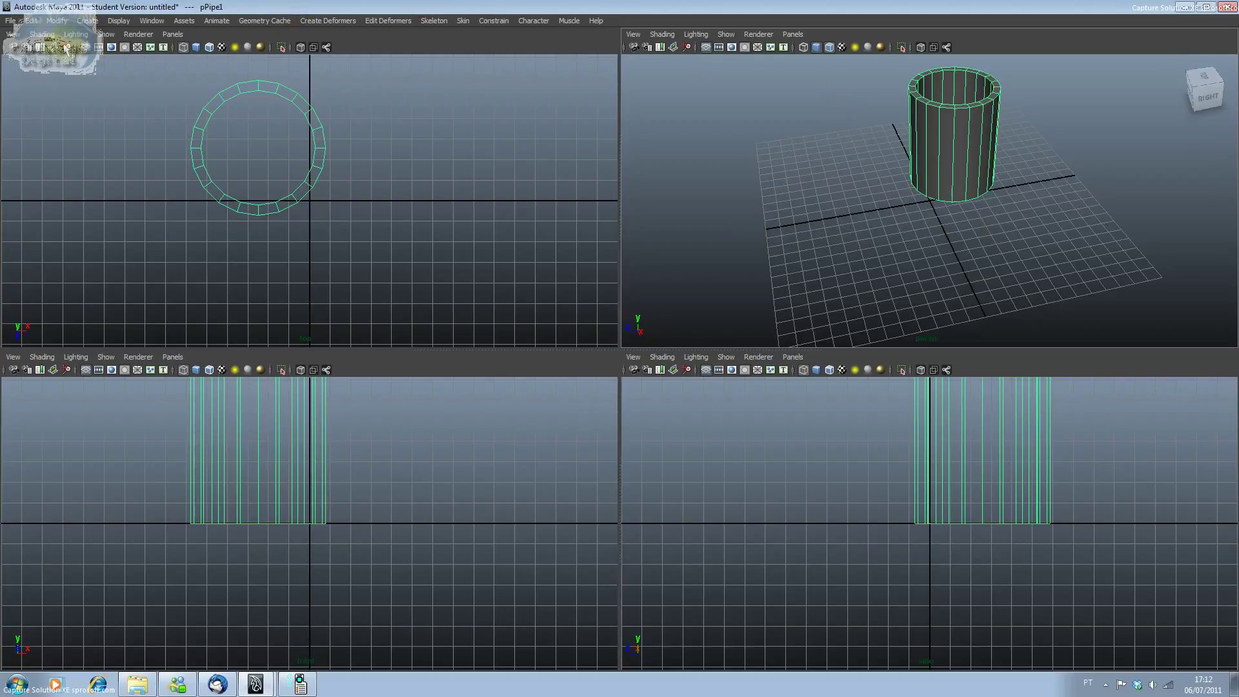
- Switch to the Move tool and bring up the pipe's attributes
click(36, 21)
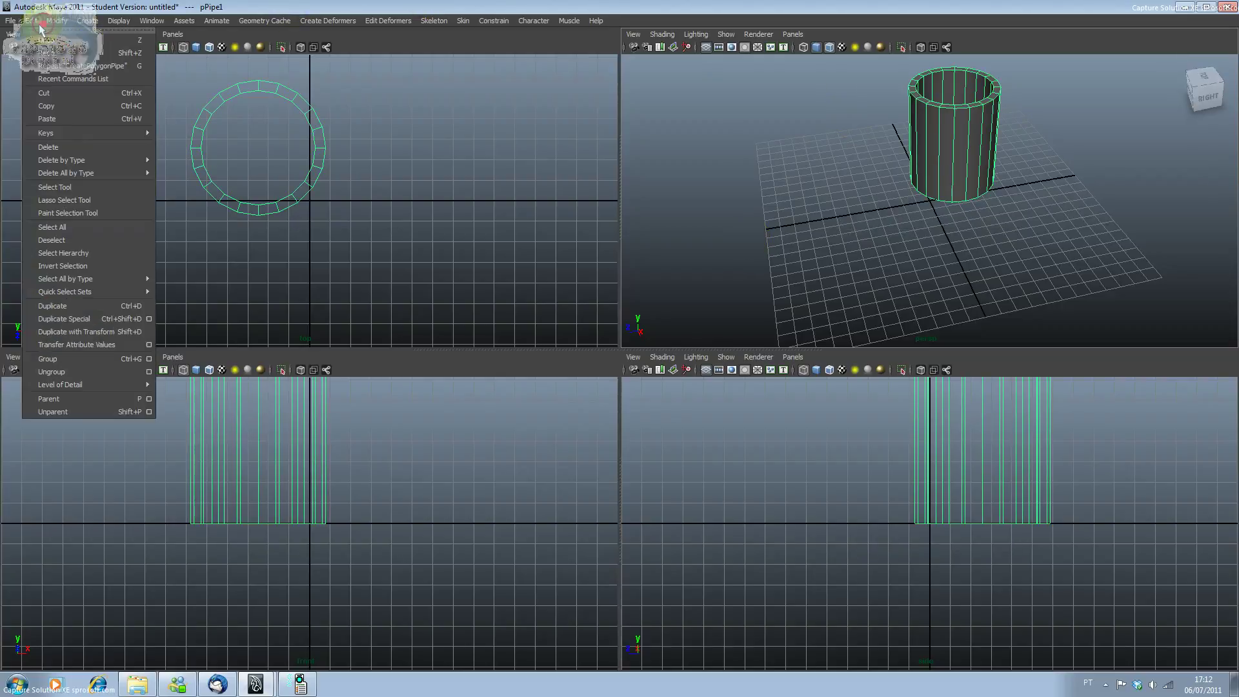
mouse_move(91, 40)
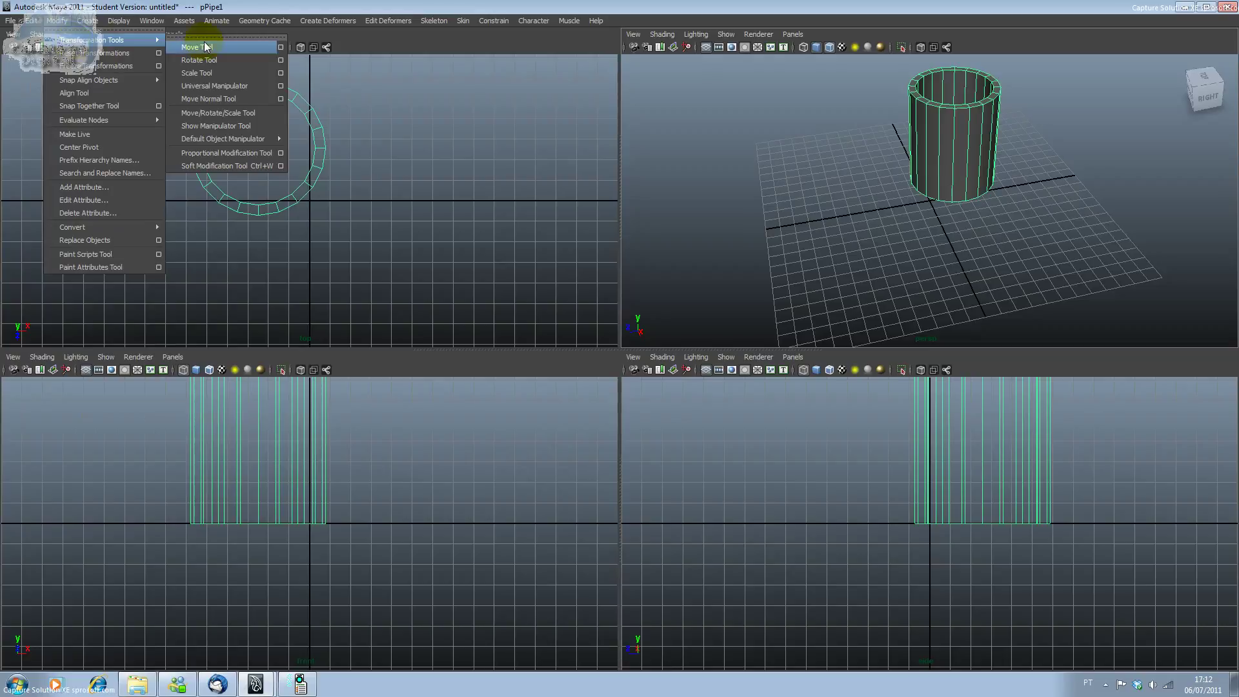
click(205, 47)
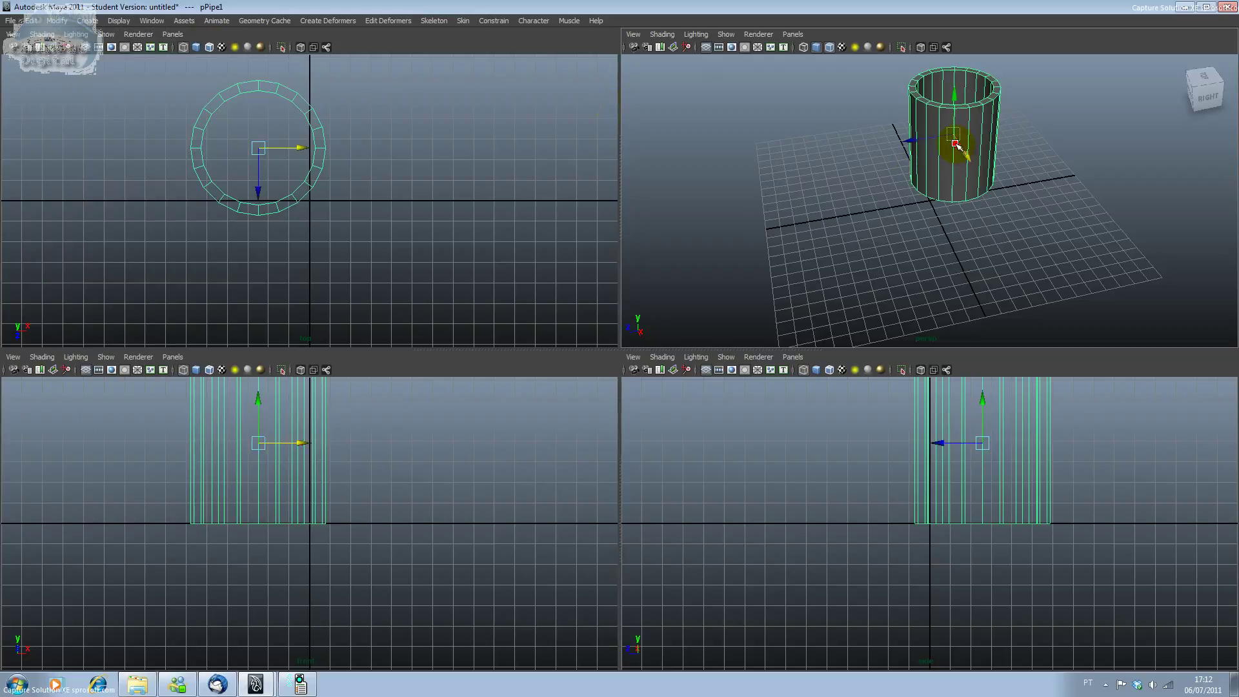
scroll(956, 143, up, 3)
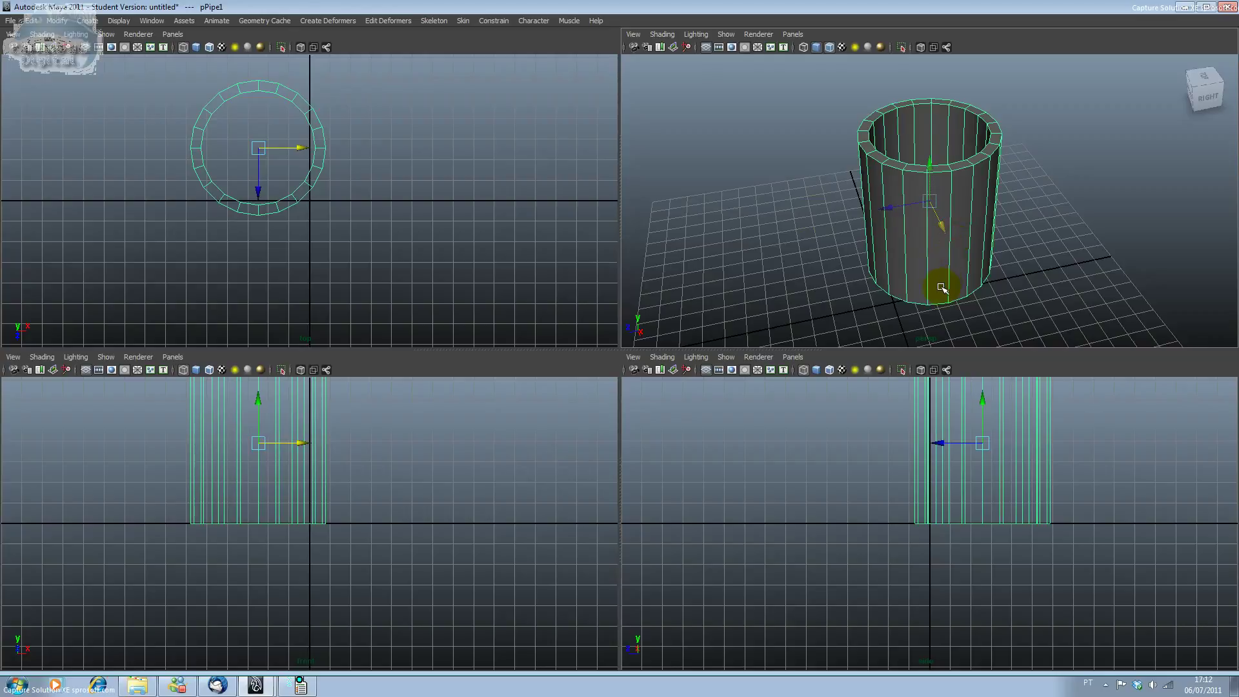
key(ctrl+a)
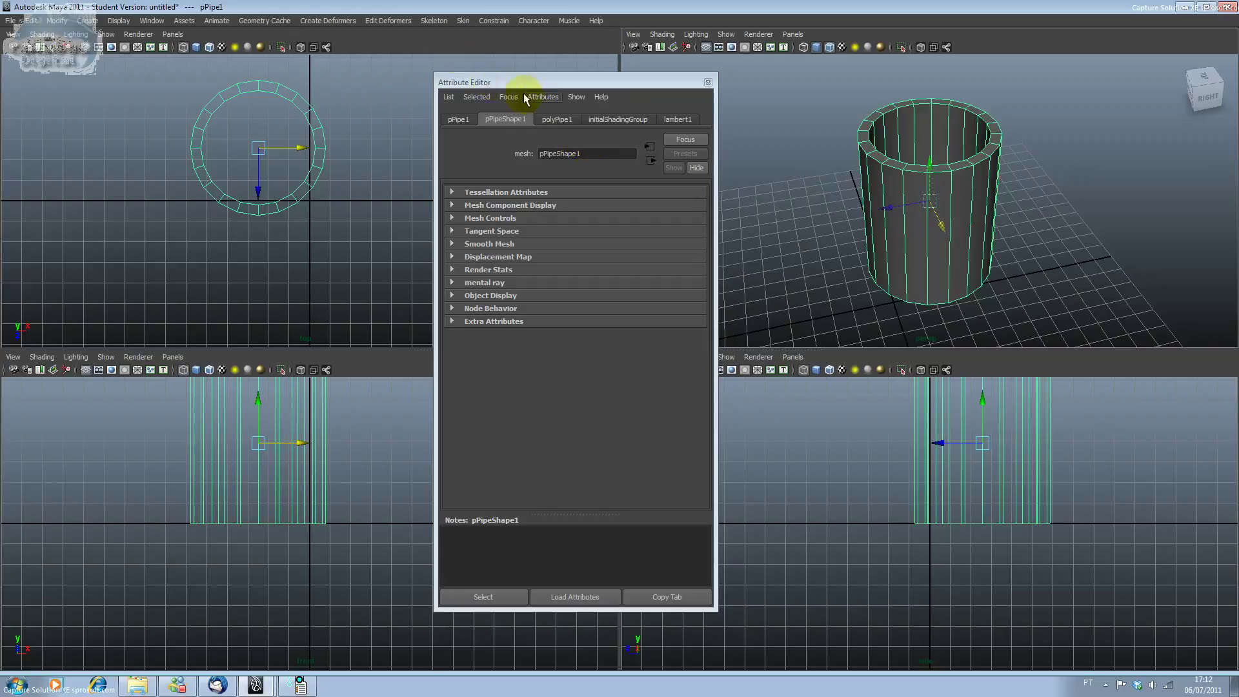
- On polyPipe1, set radius 3.602, thickness 0.010 and 3 axis subdivisions
click(552, 119)
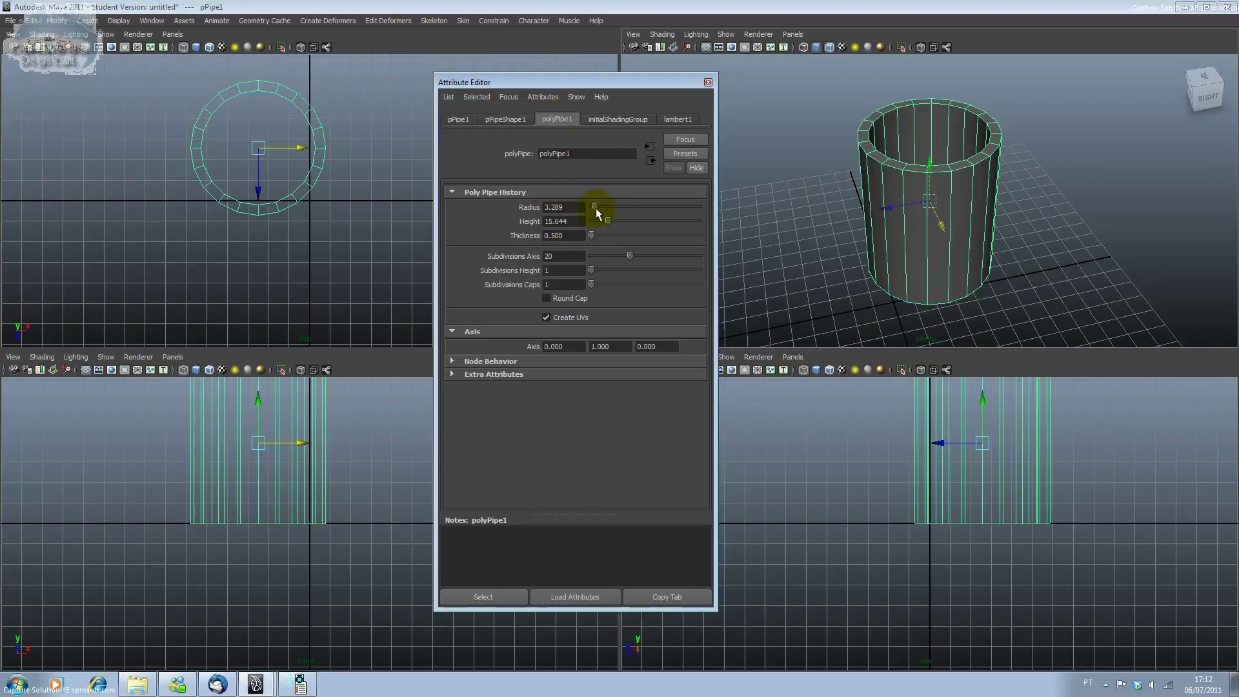
mouse_move(598, 208)
mouse_down()
mouse_move(609, 232)
mouse_move(597, 235)
mouse_up()
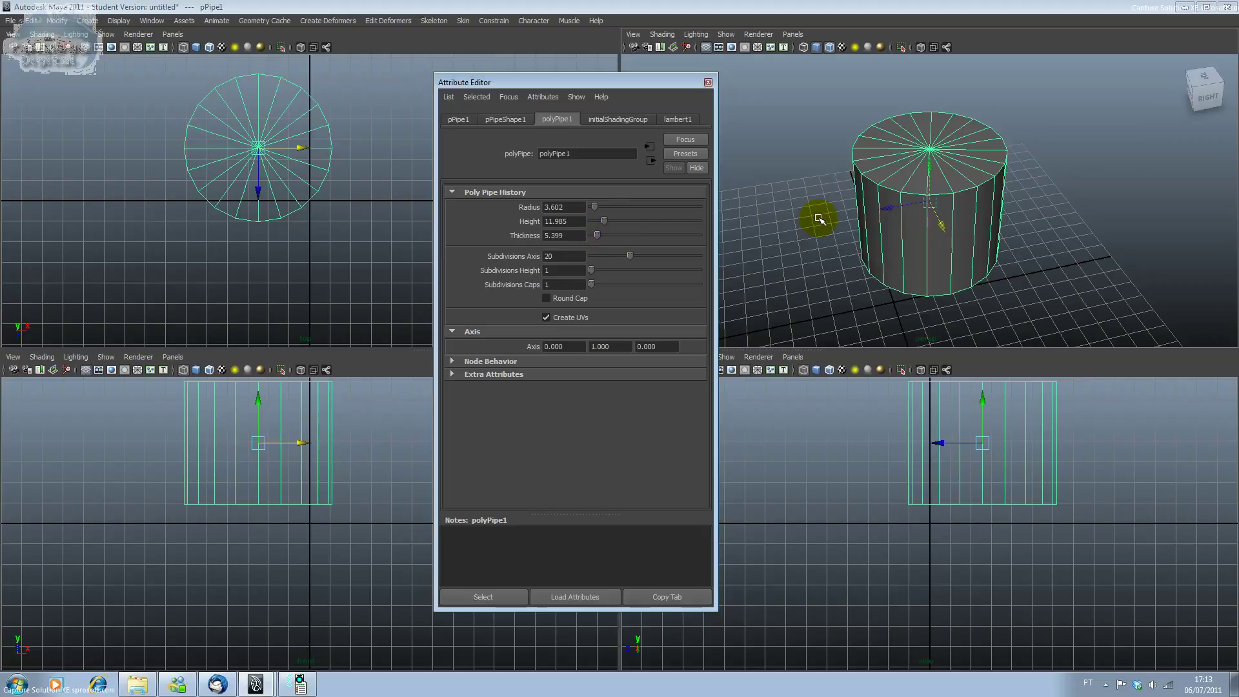
alt+drag(927, 219, 893, 256)
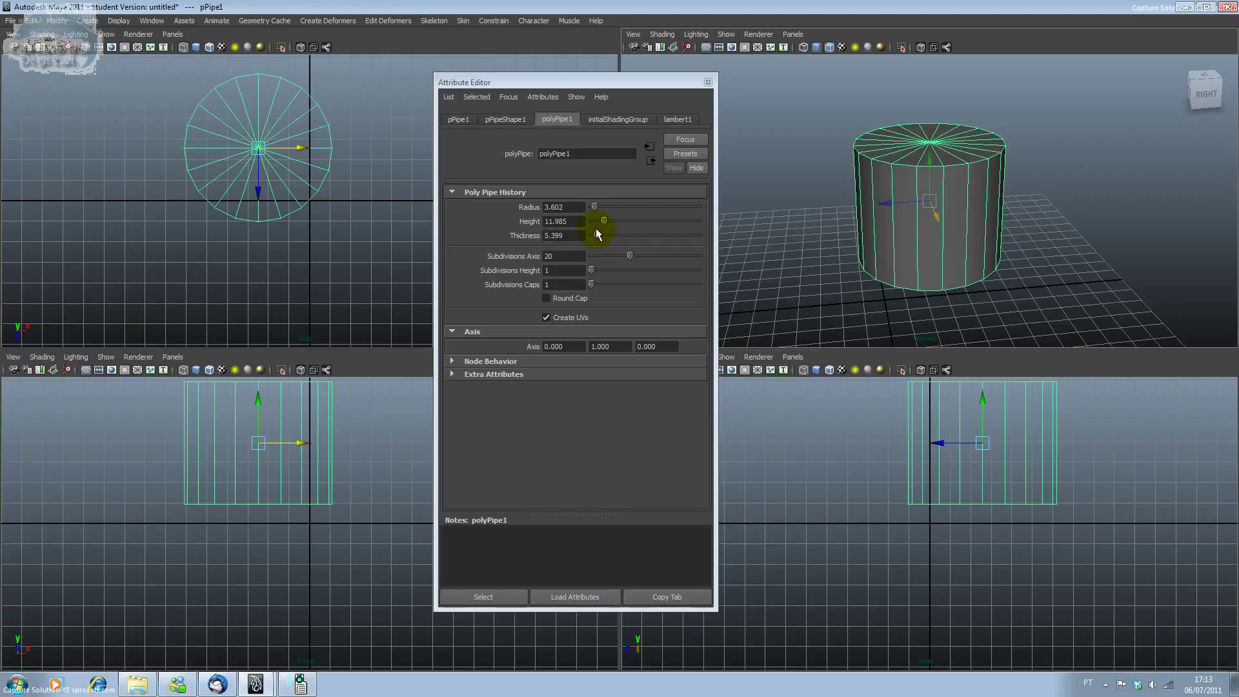
drag(598, 235, 590, 238)
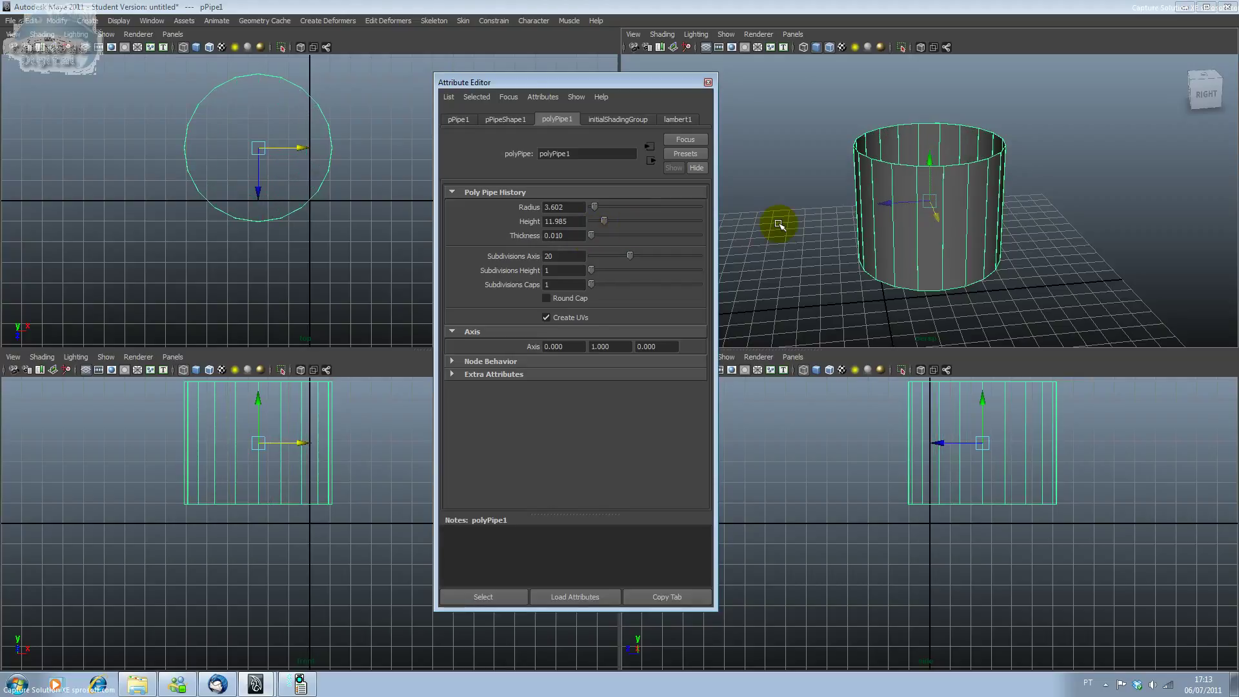
alt+drag(827, 196, 811, 237)
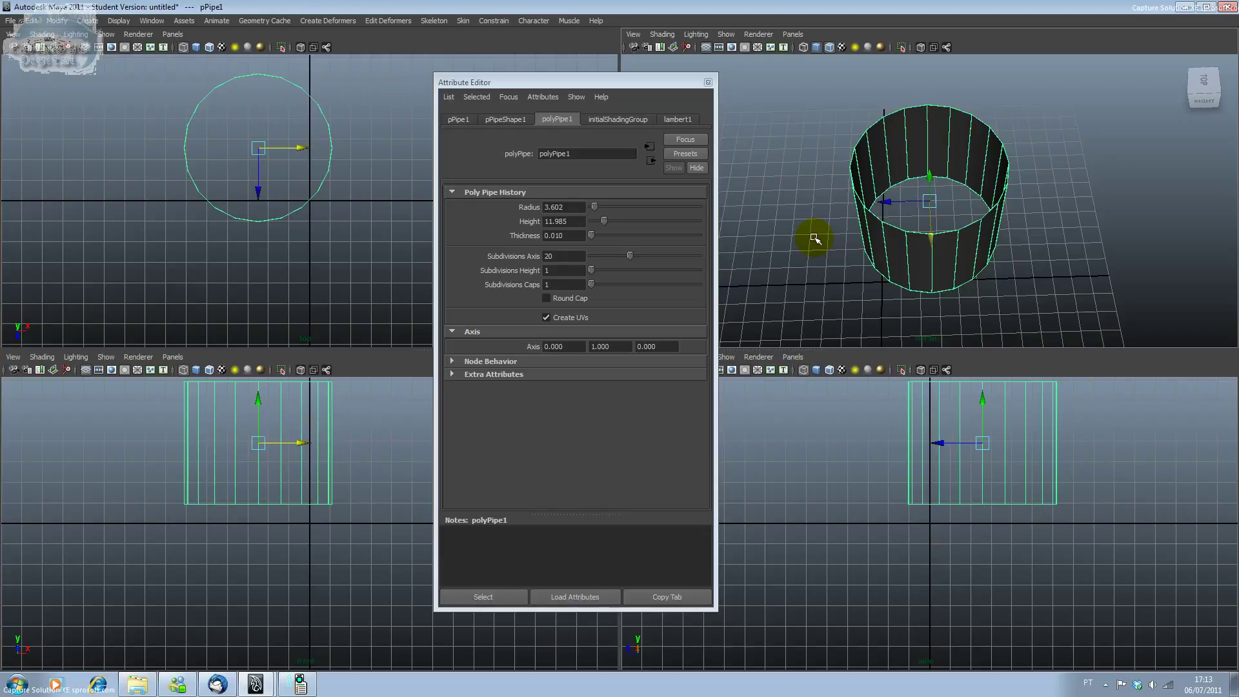
drag(632, 255, 590, 260)
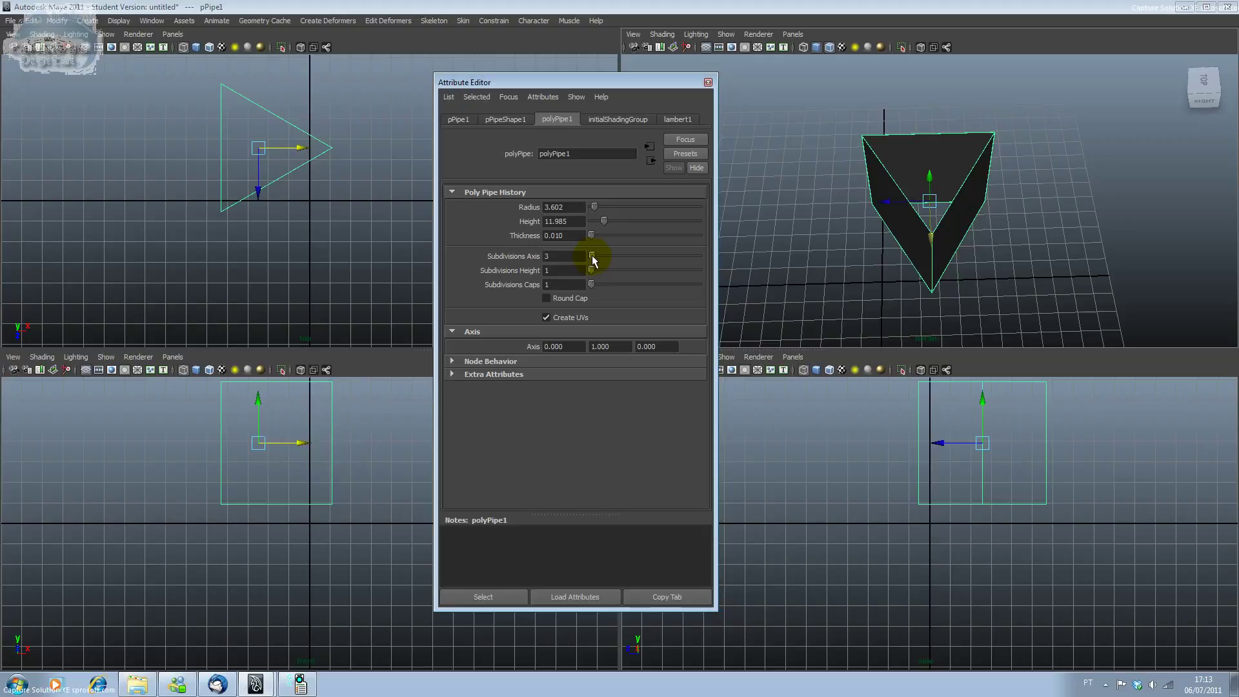
- Give the pipe 12 axis and 5 height subdivisions, cap rings, and thickness 1.806
drag(590, 260, 612, 256)
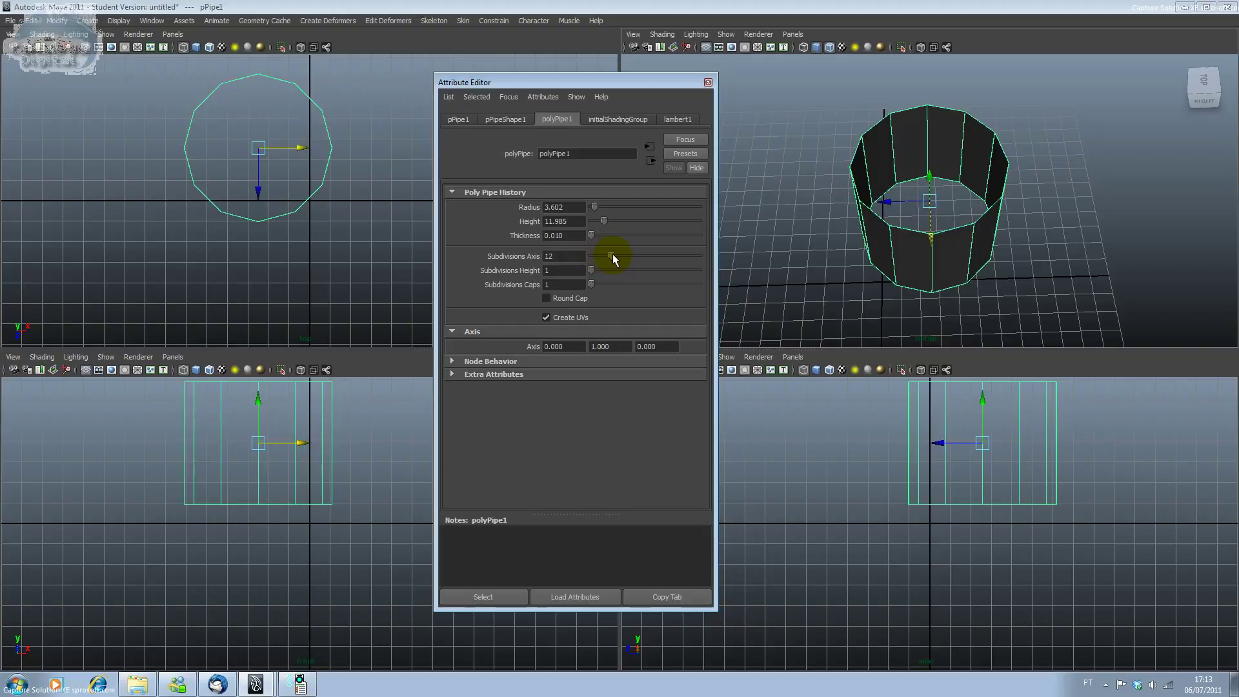
drag(592, 271, 600, 270)
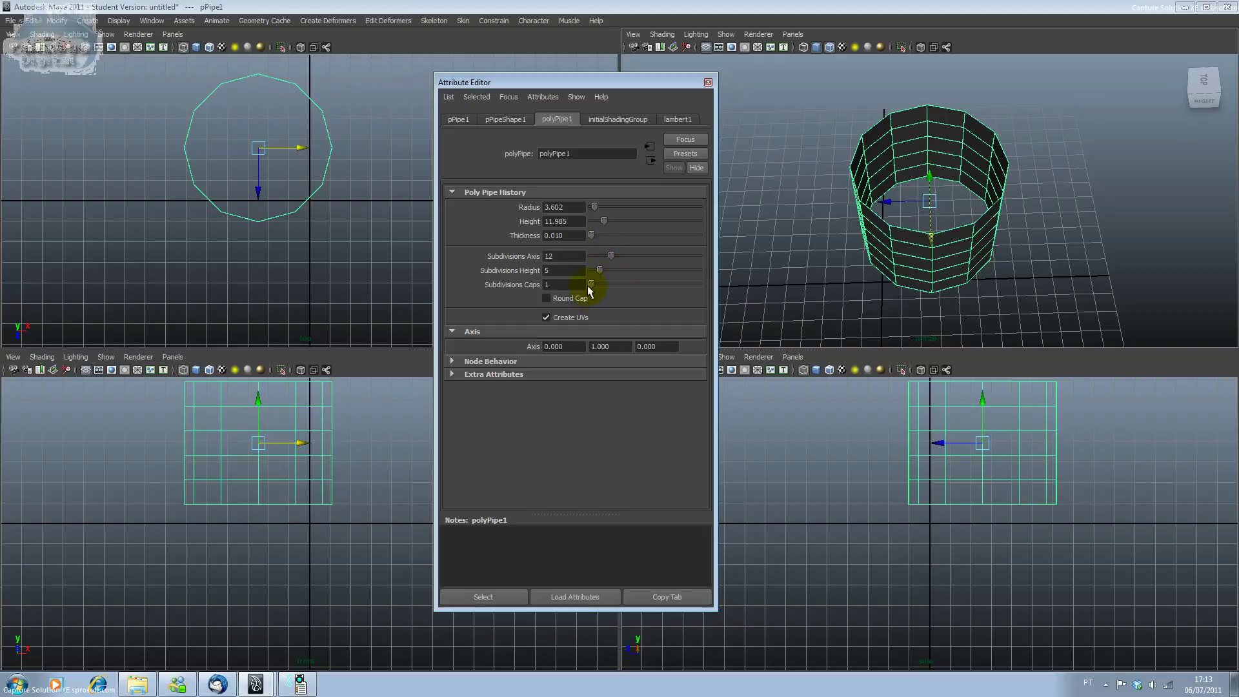
drag(591, 284, 626, 287)
drag(594, 235, 593, 236)
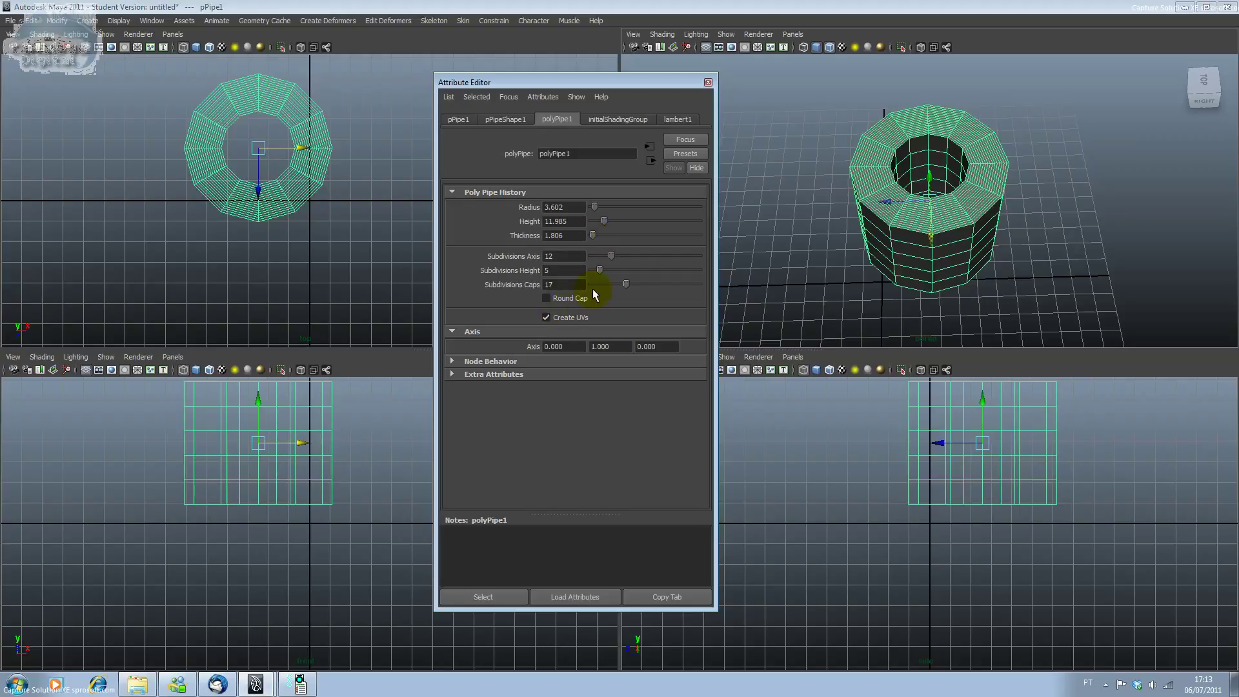
- Rework the pipe's cap subdivisions to 4 and close the attributes window
drag(620, 284, 592, 292)
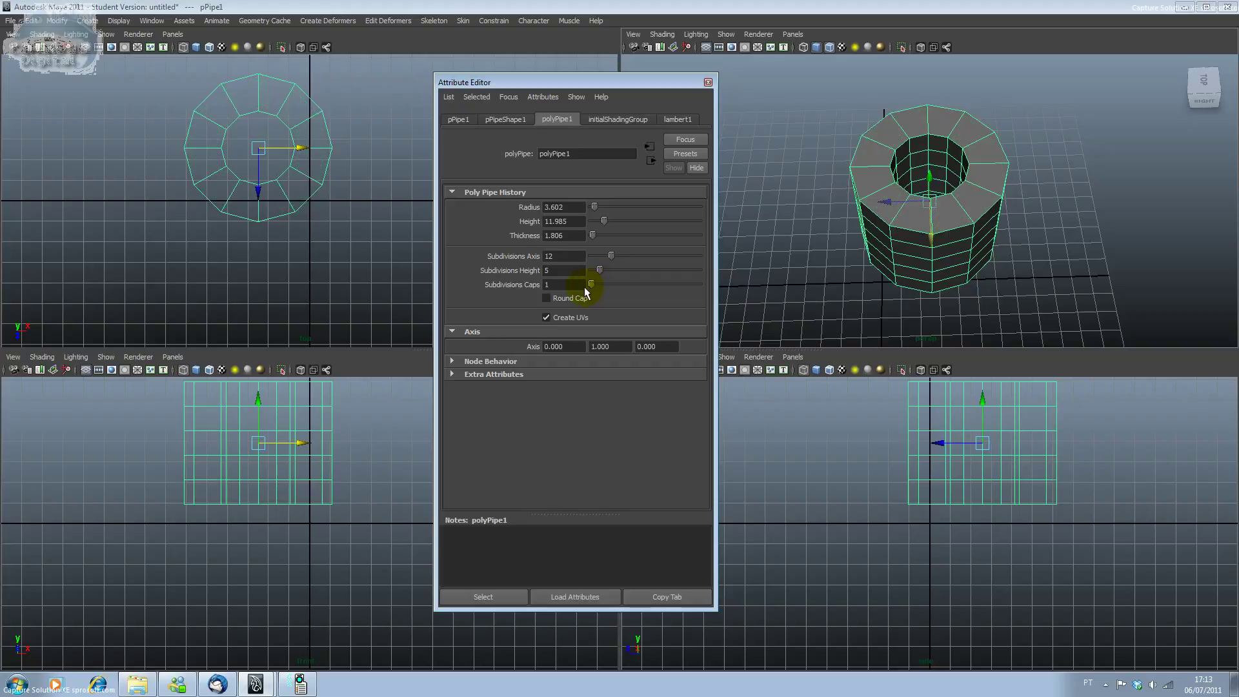
mouse_move(586, 290)
mouse_down()
mouse_move(613, 292)
mouse_move(550, 285)
mouse_up()
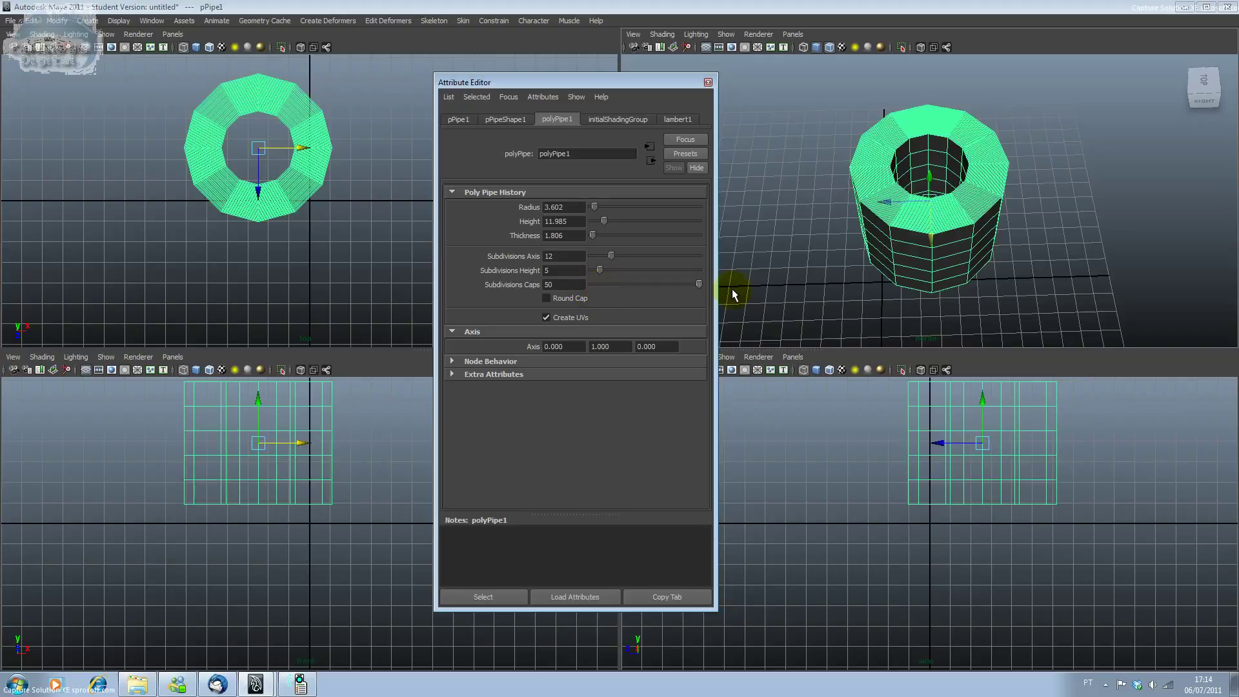
drag(549, 285, 595, 284)
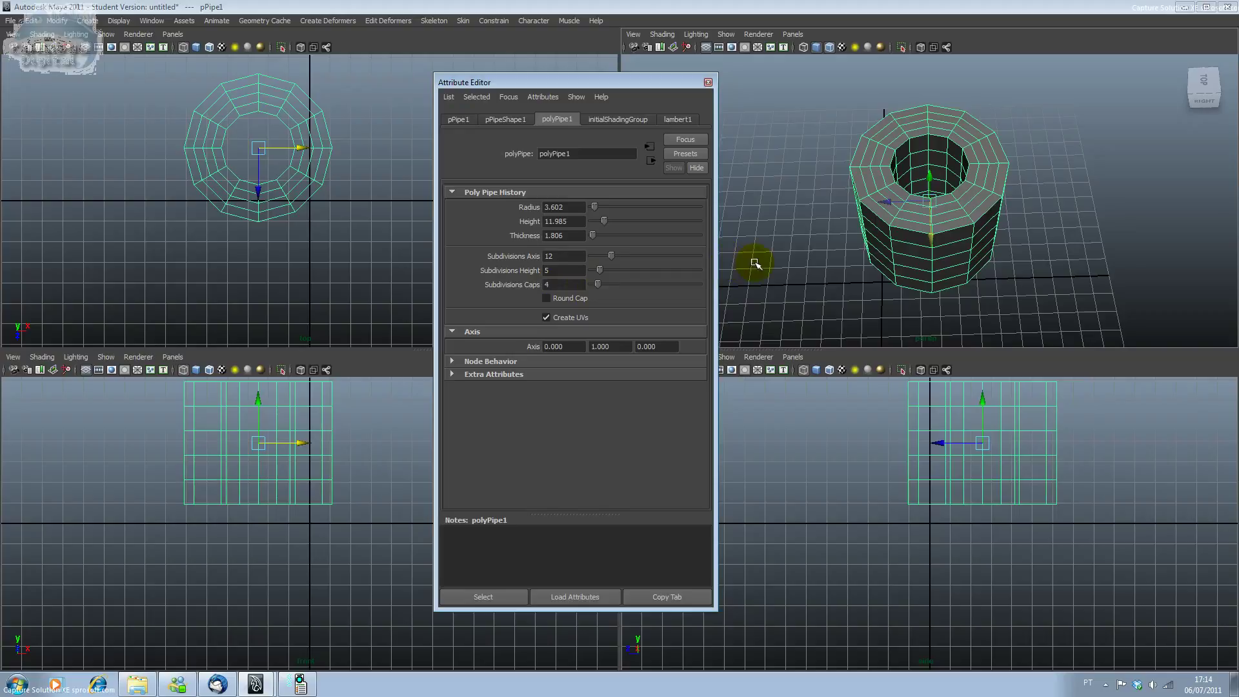
mouse_move(845, 303)
alt+mouse_down()
mouse_move(832, 179)
mouse_move(824, 273)
mouse_move(811, 274)
alt+mouse_up()
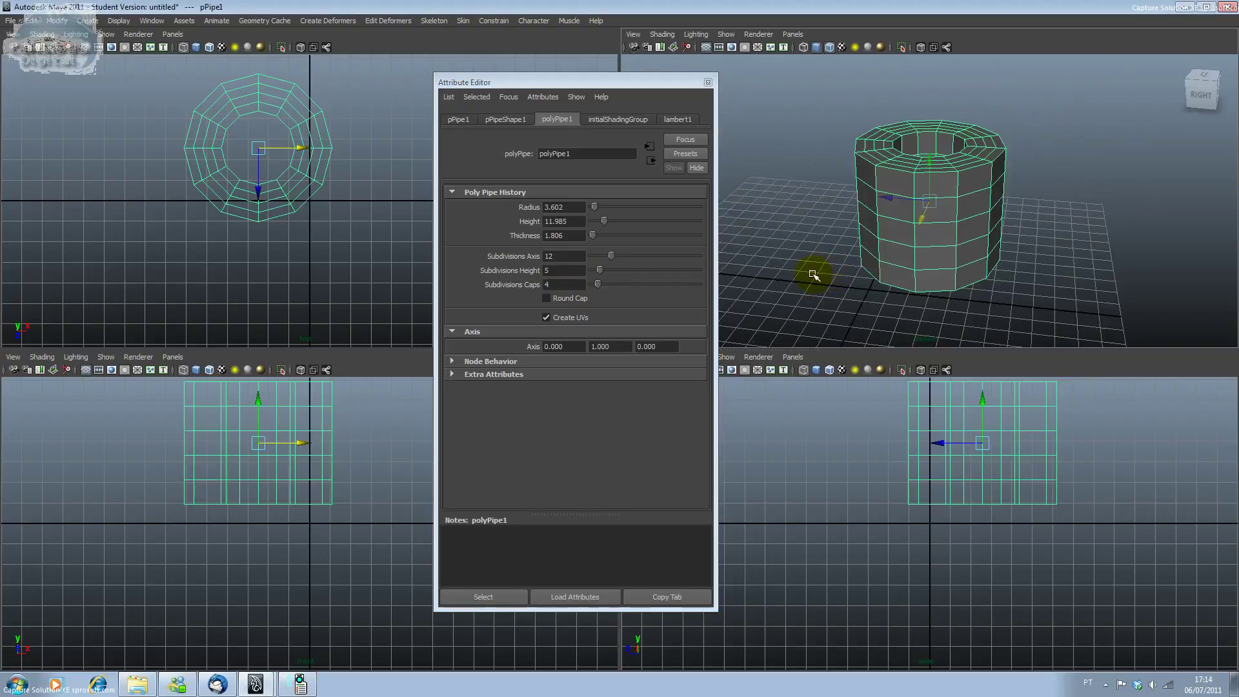
click(709, 83)
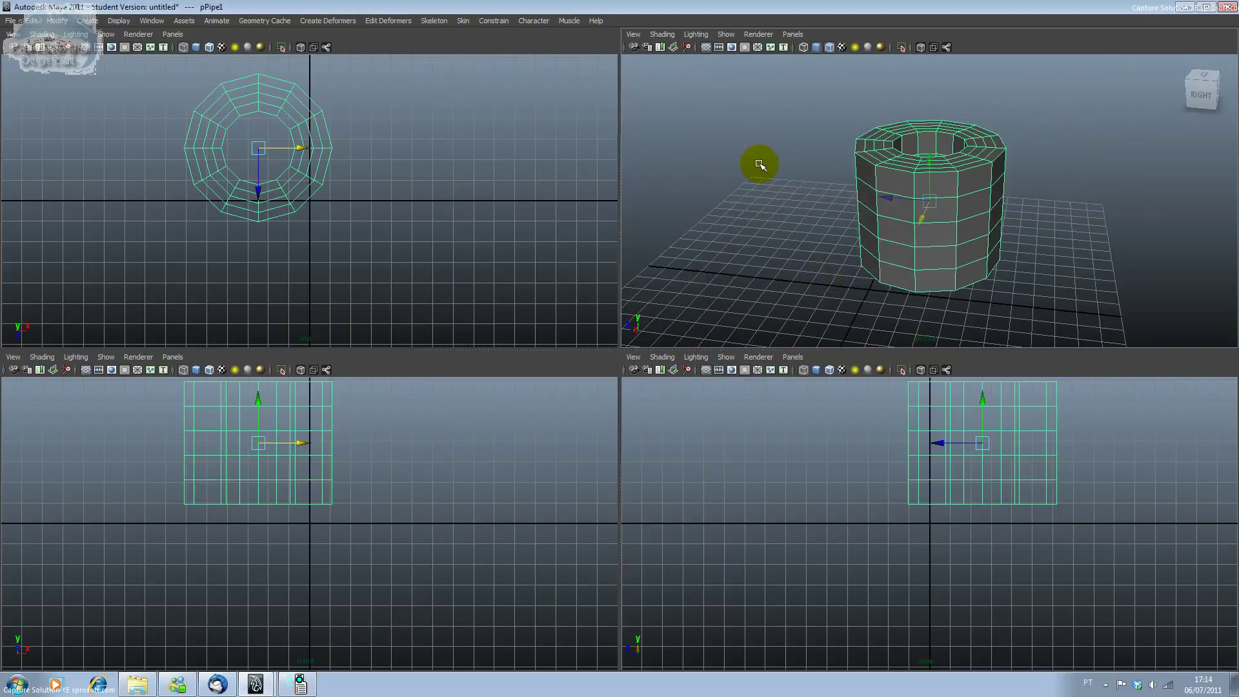
- Delete the pipe and draw a polygon helix on the grid from the top view
key(Delete)
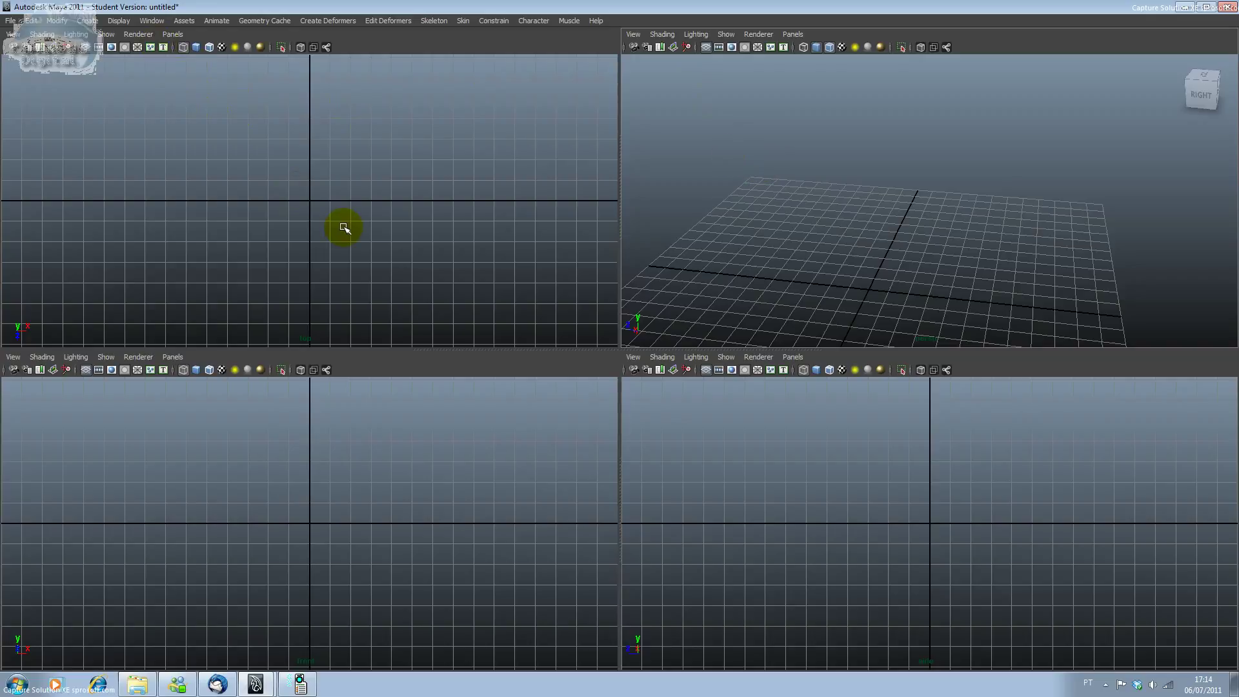
click(344, 232)
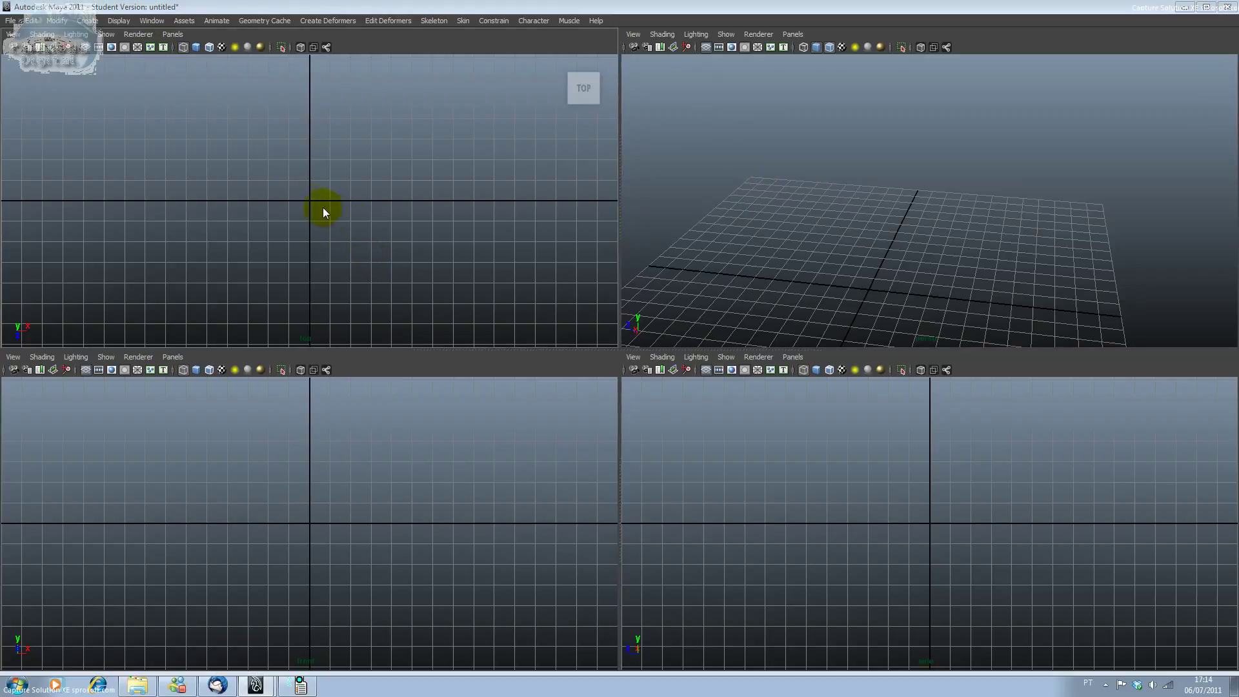
right_click(303, 194)
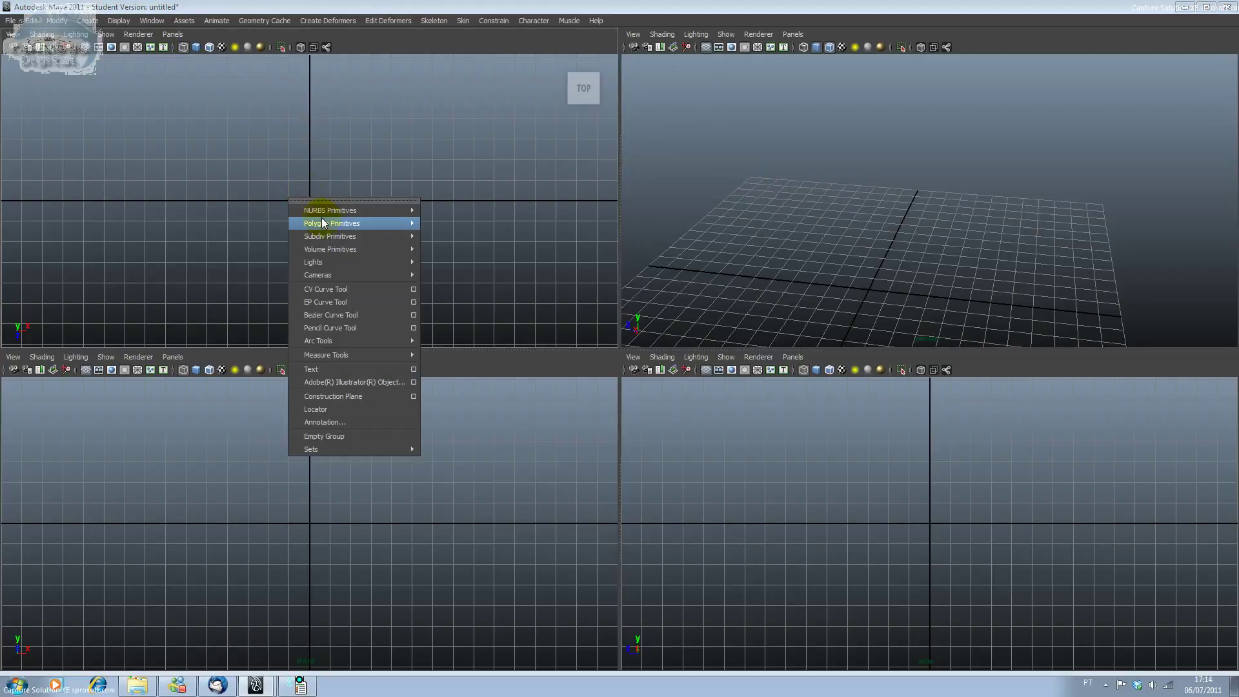
mouse_move(332, 223)
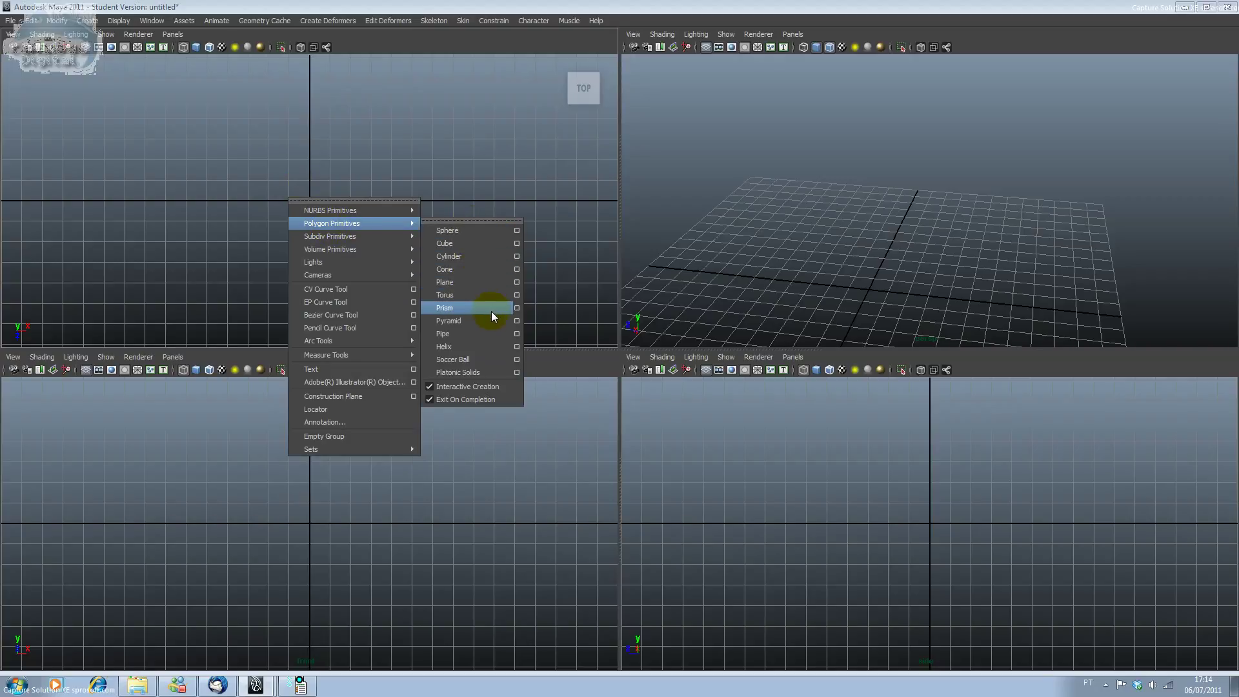
click(491, 346)
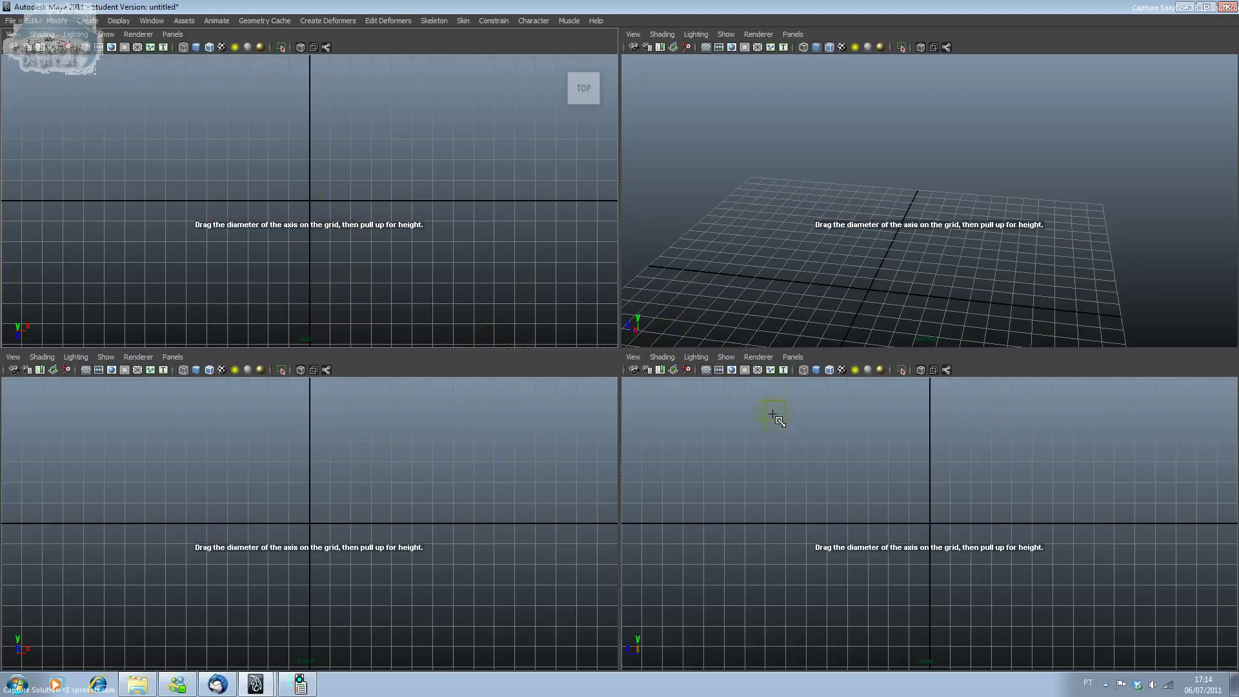
drag(885, 278, 892, 156)
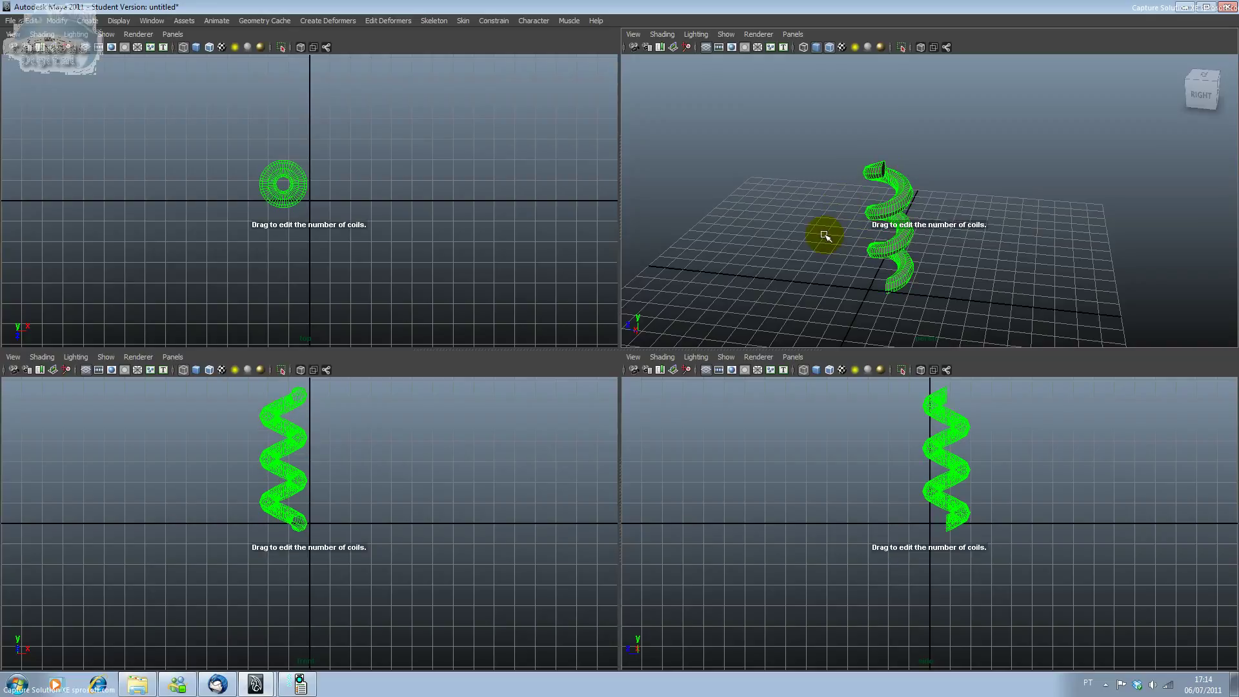
- Select the helix, move it right along X, and open its attributes
scroll(825, 236, down, 3)
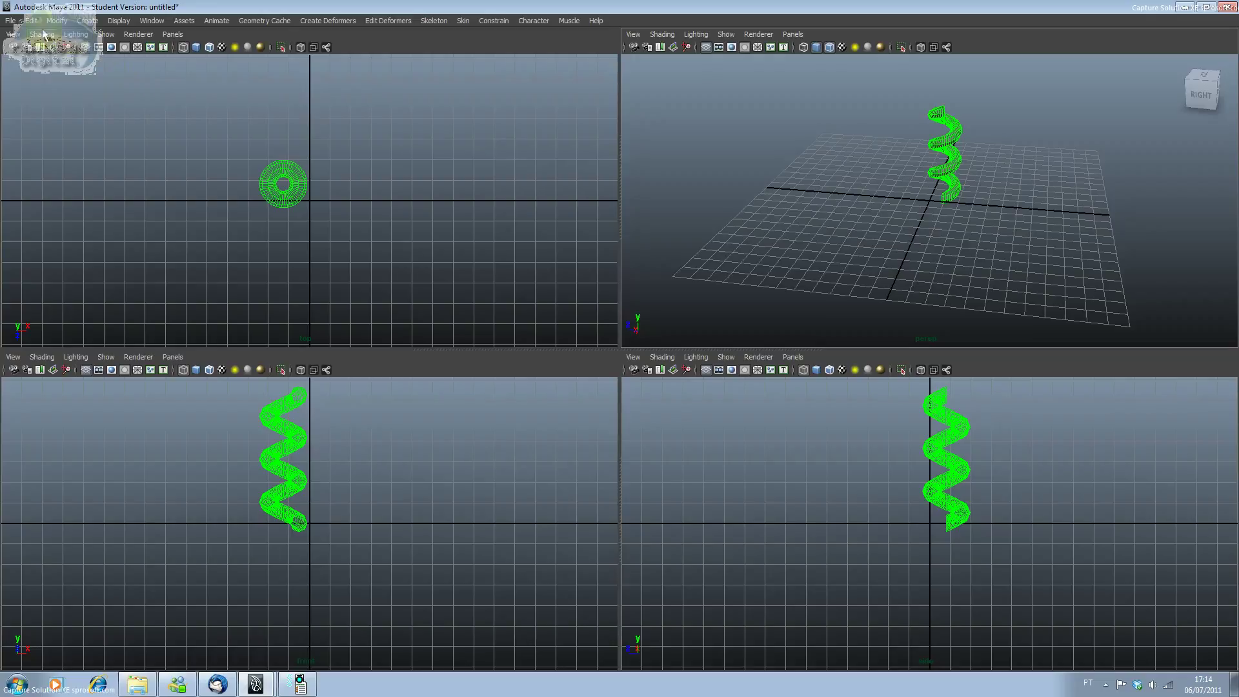
click(234, 151)
click(261, 189)
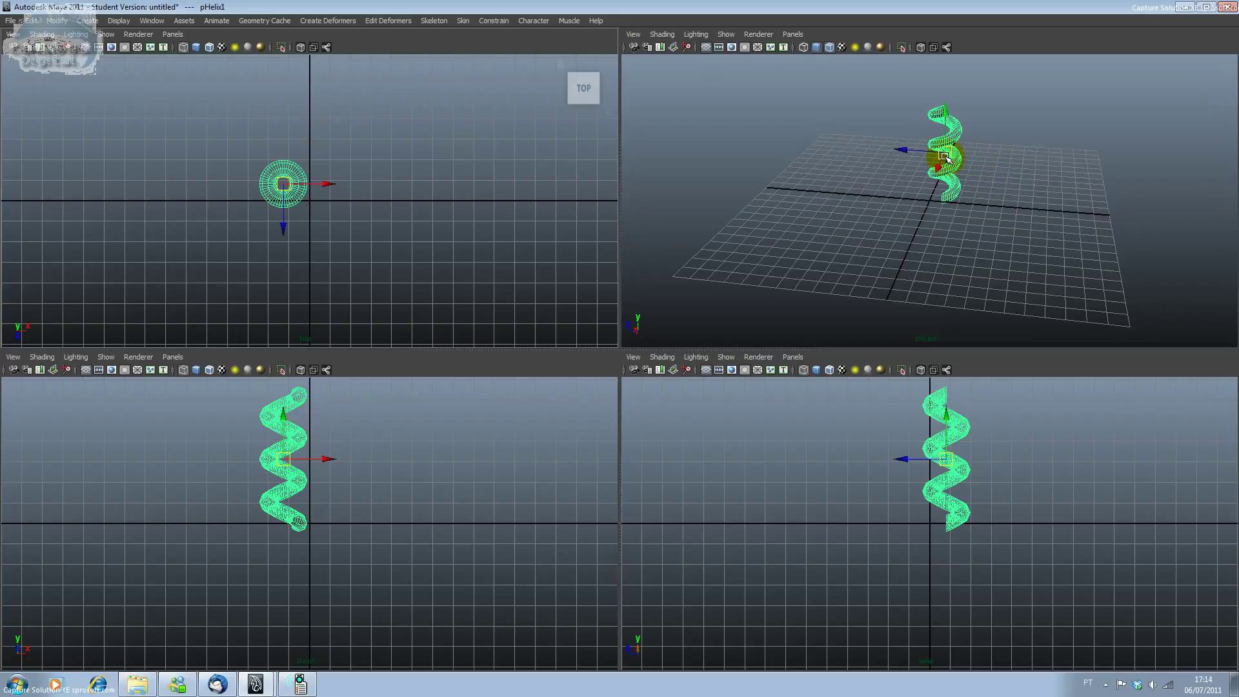
mouse_move(934, 173)
mouse_down()
mouse_move(923, 226)
mouse_move(928, 210)
mouse_up()
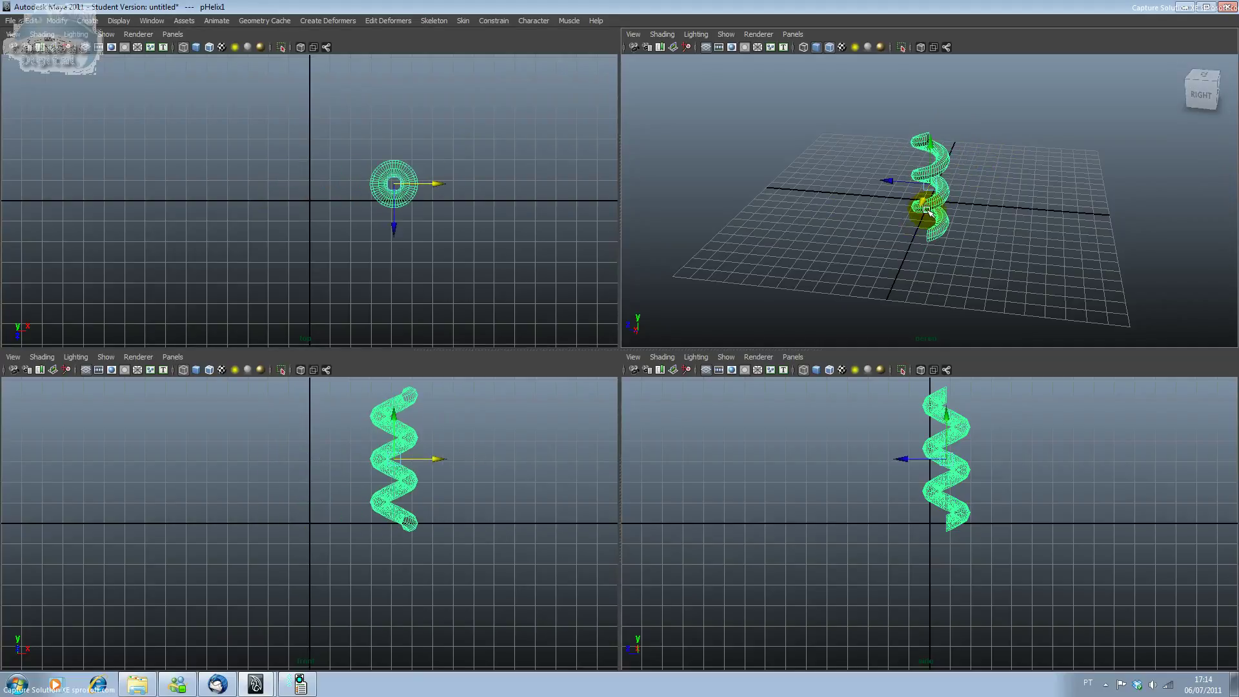
scroll(927, 210, up, 3)
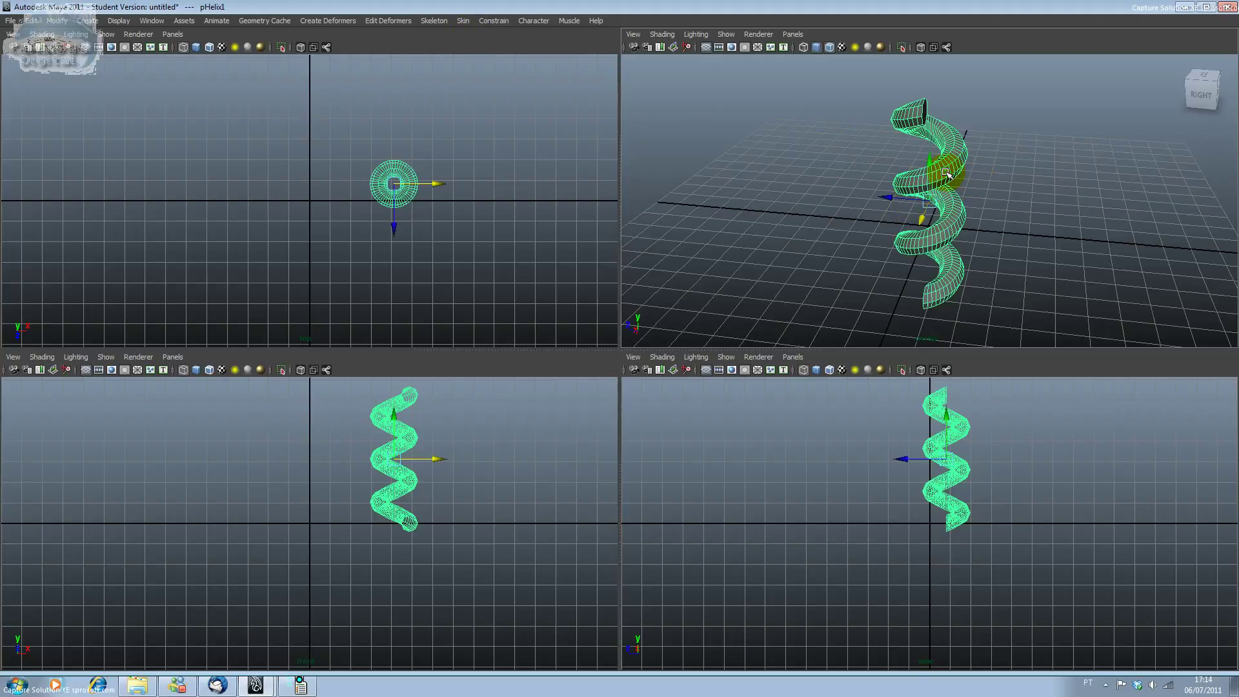
key(ctrl+a)
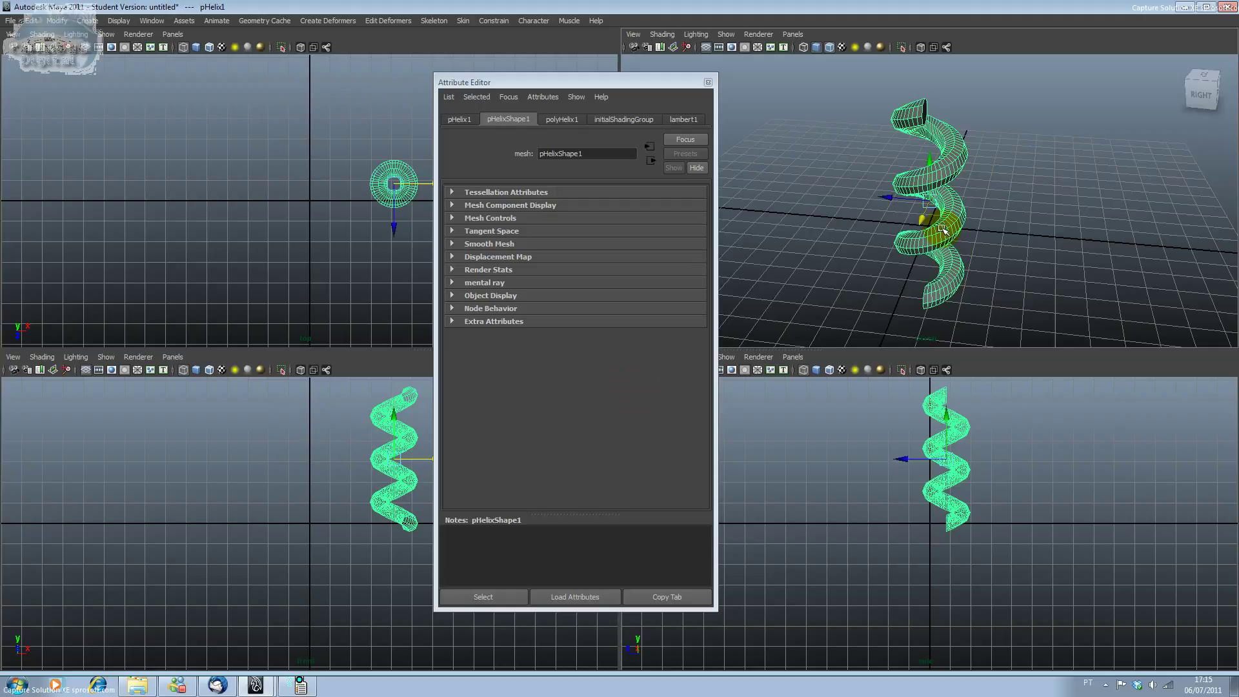
- On polyHelix1, set coils 2.018, width 5.997 and reduce the tube to 3 axis subdivisions
click(563, 121)
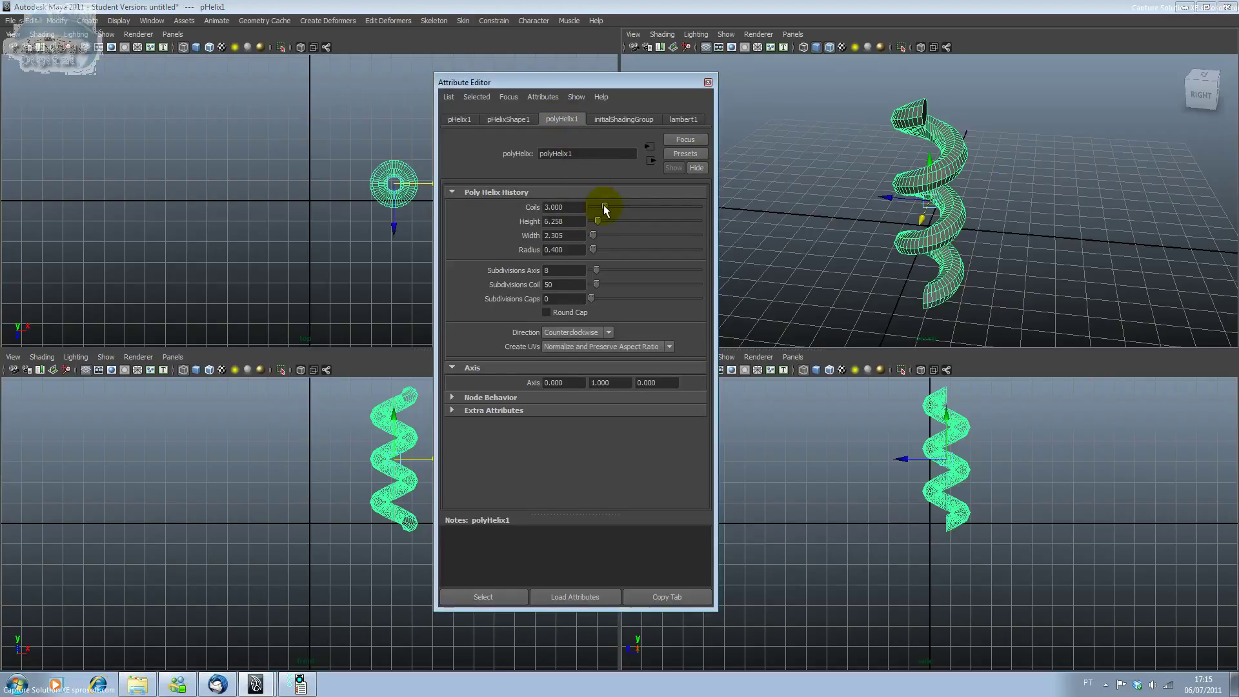
drag(604, 207, 583, 53)
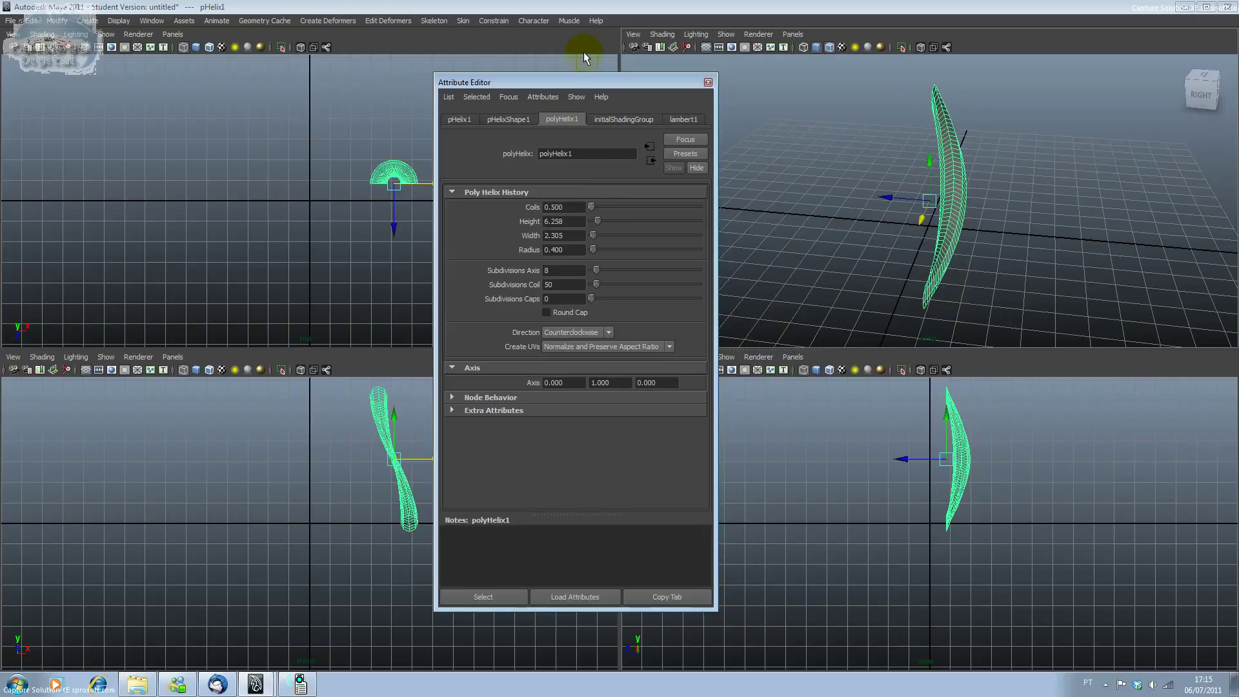
mouse_move(584, 52)
mouse_down()
mouse_move(645, 319)
mouse_move(715, 466)
mouse_move(588, 70)
mouse_move(601, 232)
mouse_up()
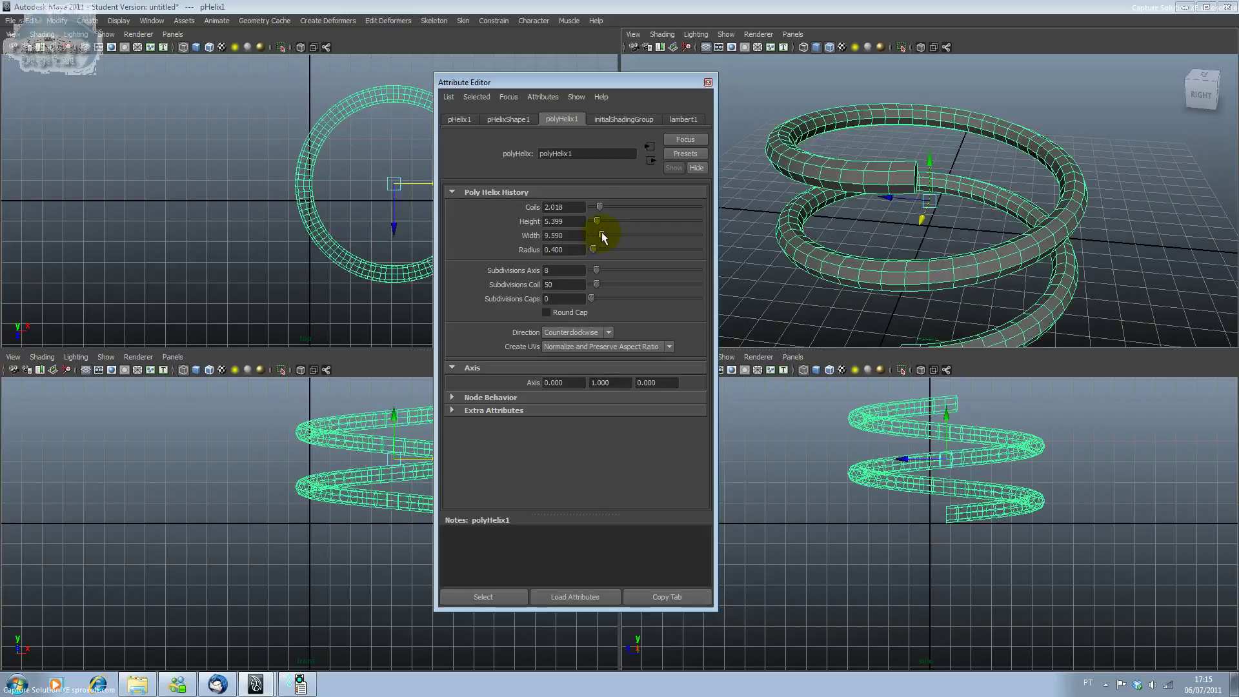
drag(601, 234, 594, 255)
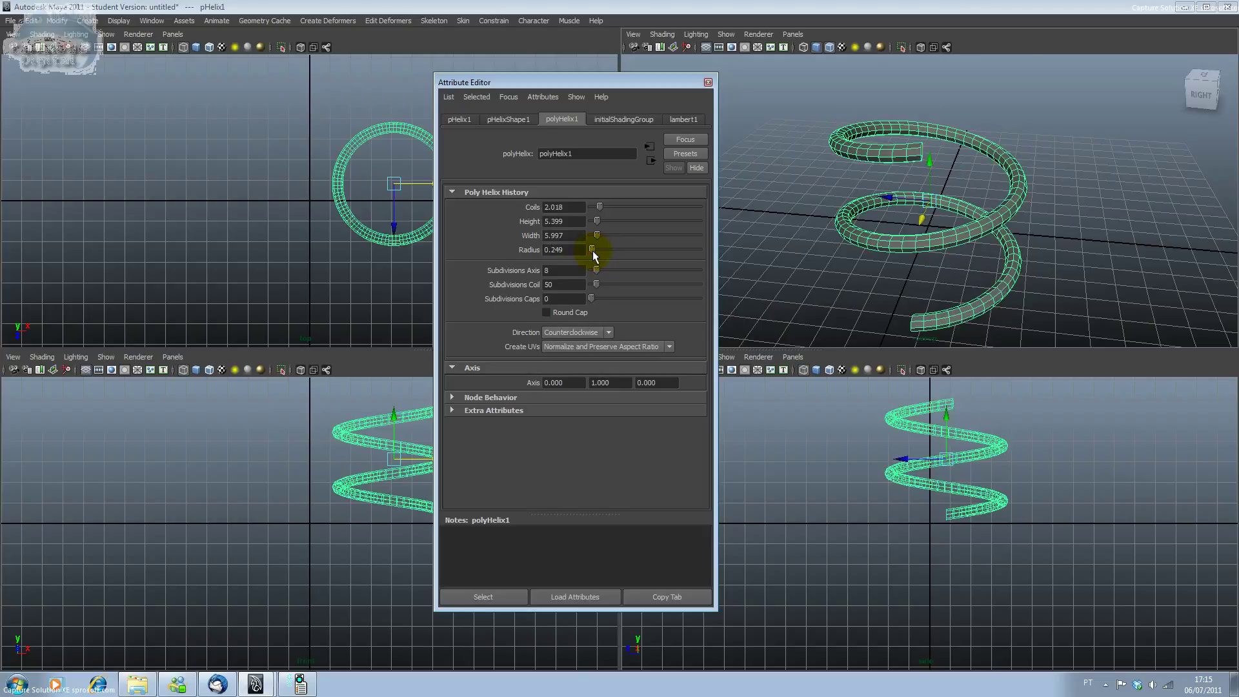
drag(596, 270, 580, 274)
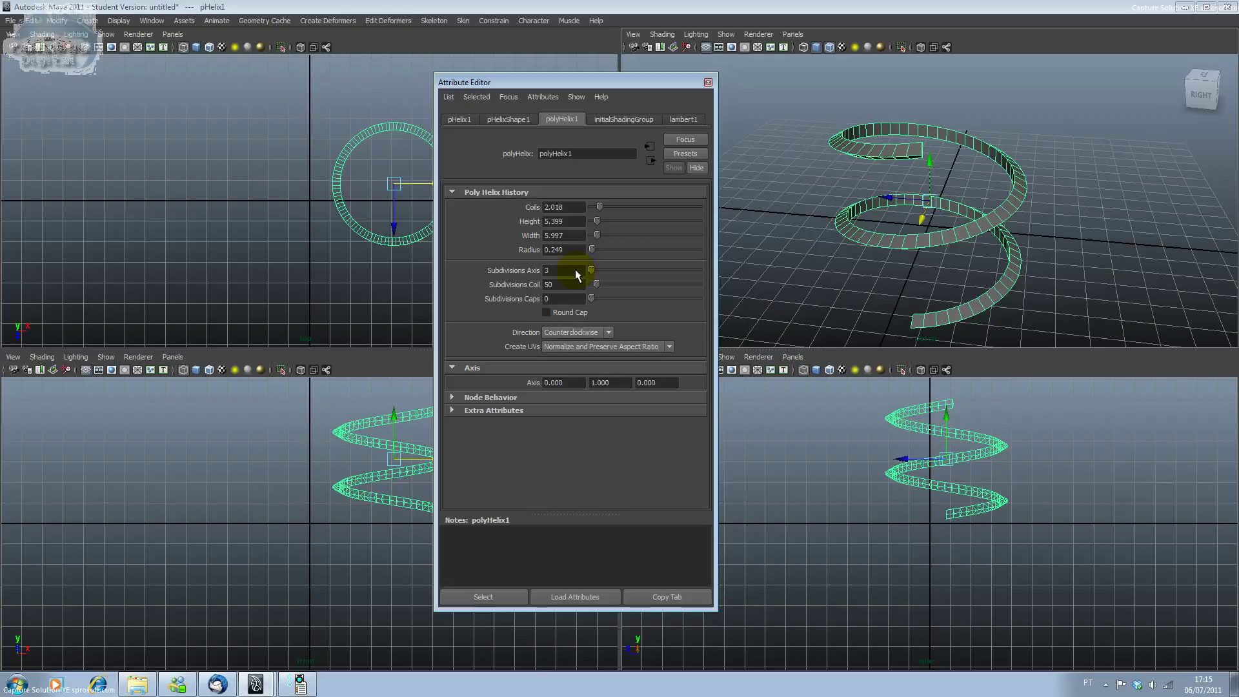
- Raise the helix's Subdivisions Axis, Subdivisions Coil and Subdivisions Caps for a denser, capped mesh
mouse_move(591, 270)
mouse_down()
mouse_move(614, 264)
mouse_move(598, 285)
mouse_up()
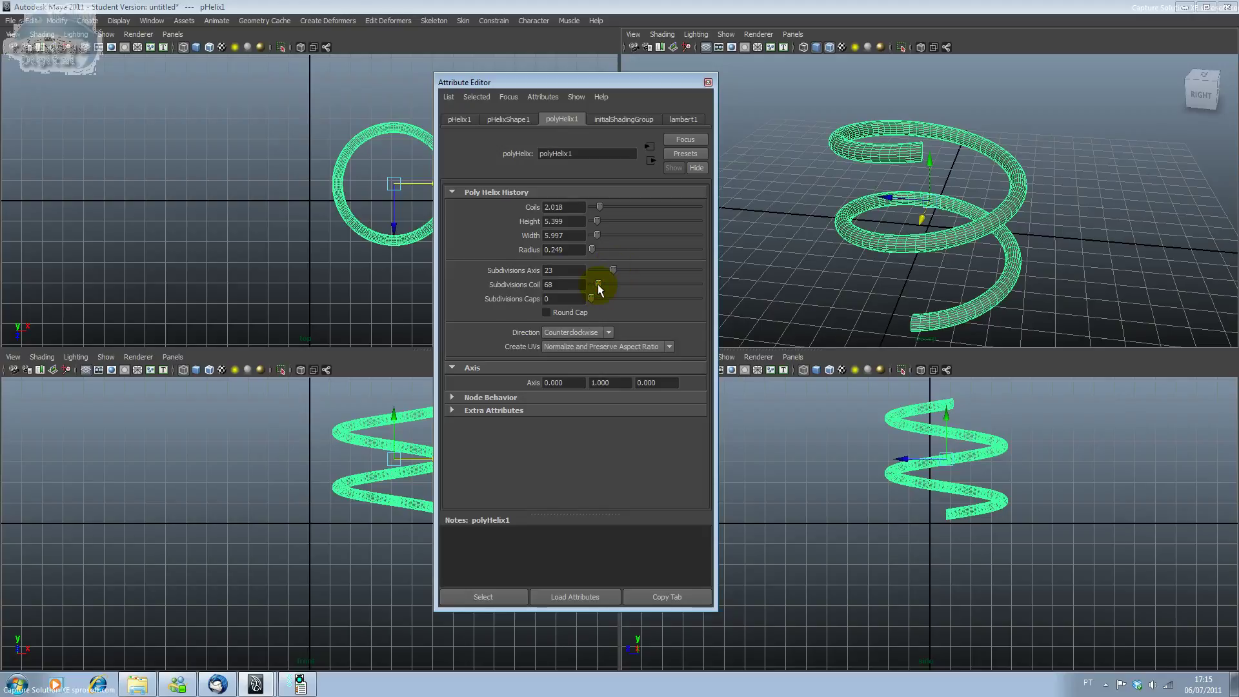
drag(597, 284, 600, 294)
click(592, 299)
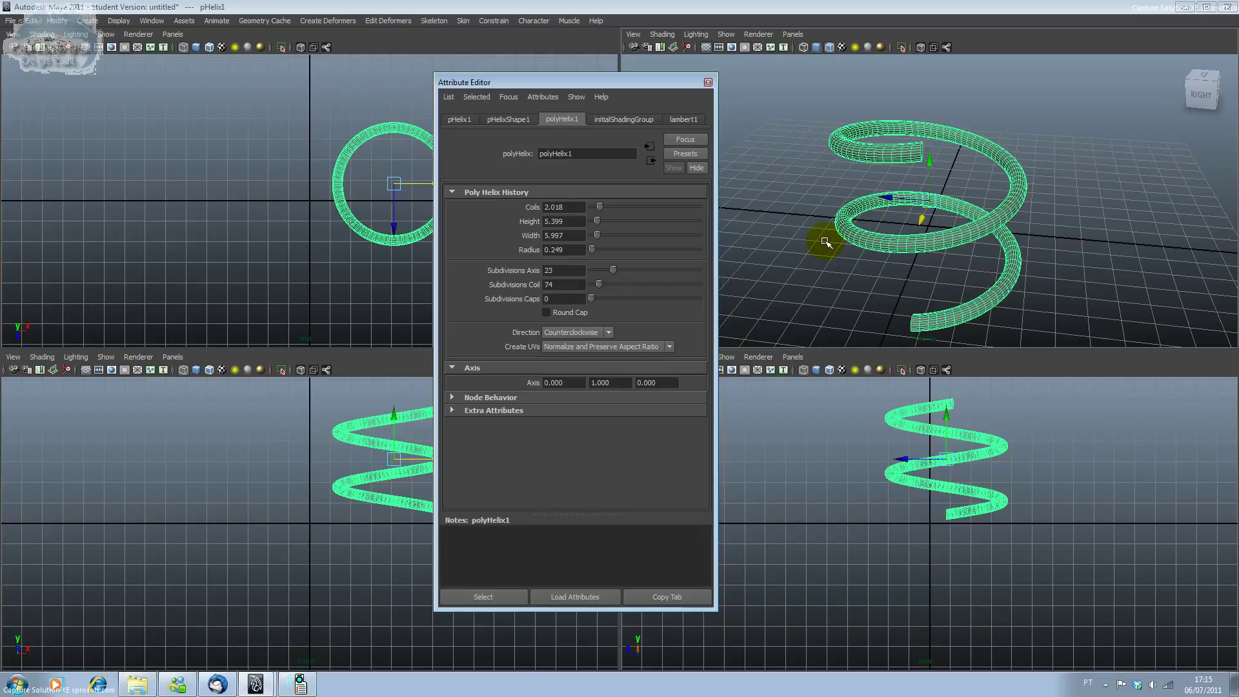
alt+drag(857, 225, 729, 221)
scroll(811, 200, up, 3)
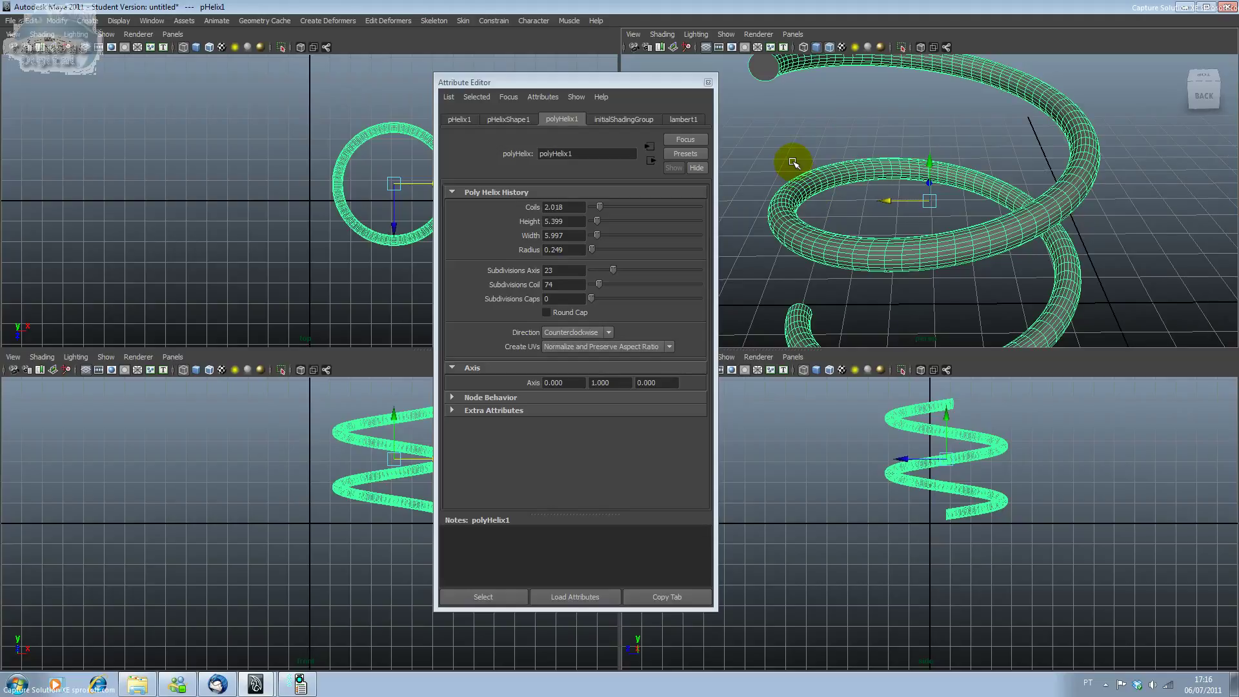
alt+drag(793, 163, 770, 125)
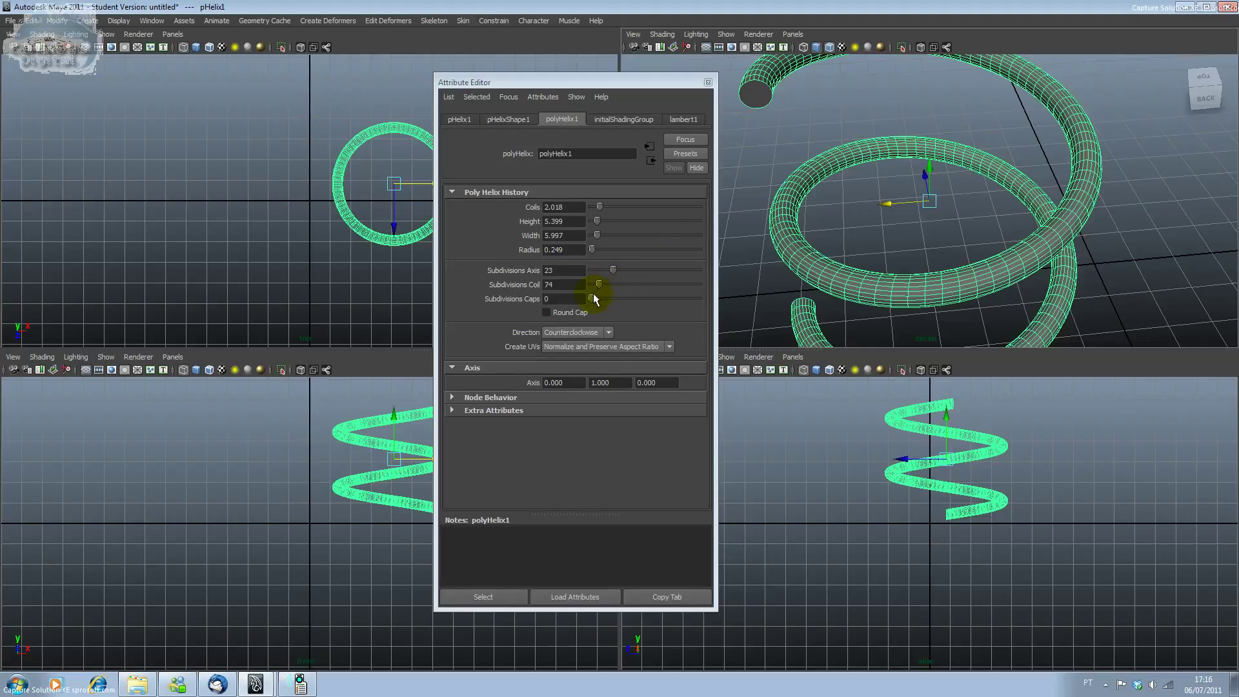
drag(592, 298, 600, 301)
drag(597, 301, 600, 302)
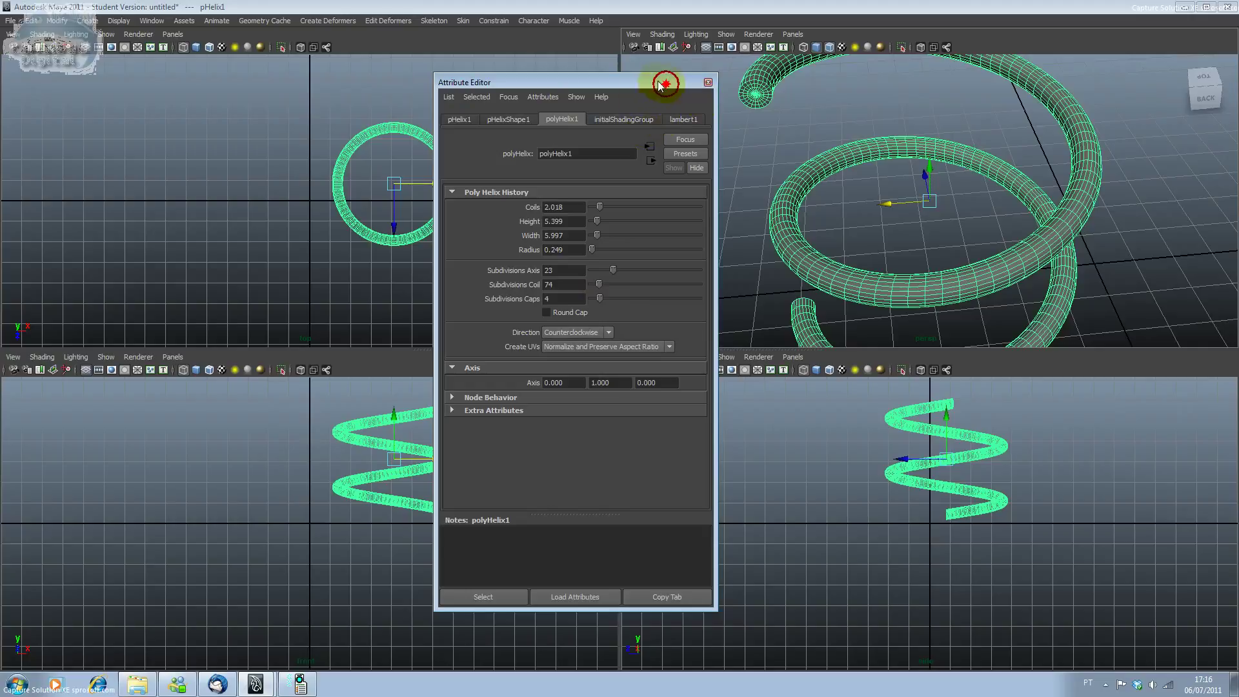
- Close the Attribute Editor, delete the helix, and choose Polygon Primitives > Soccer Ball
drag(692, 84, 519, 152)
click(536, 149)
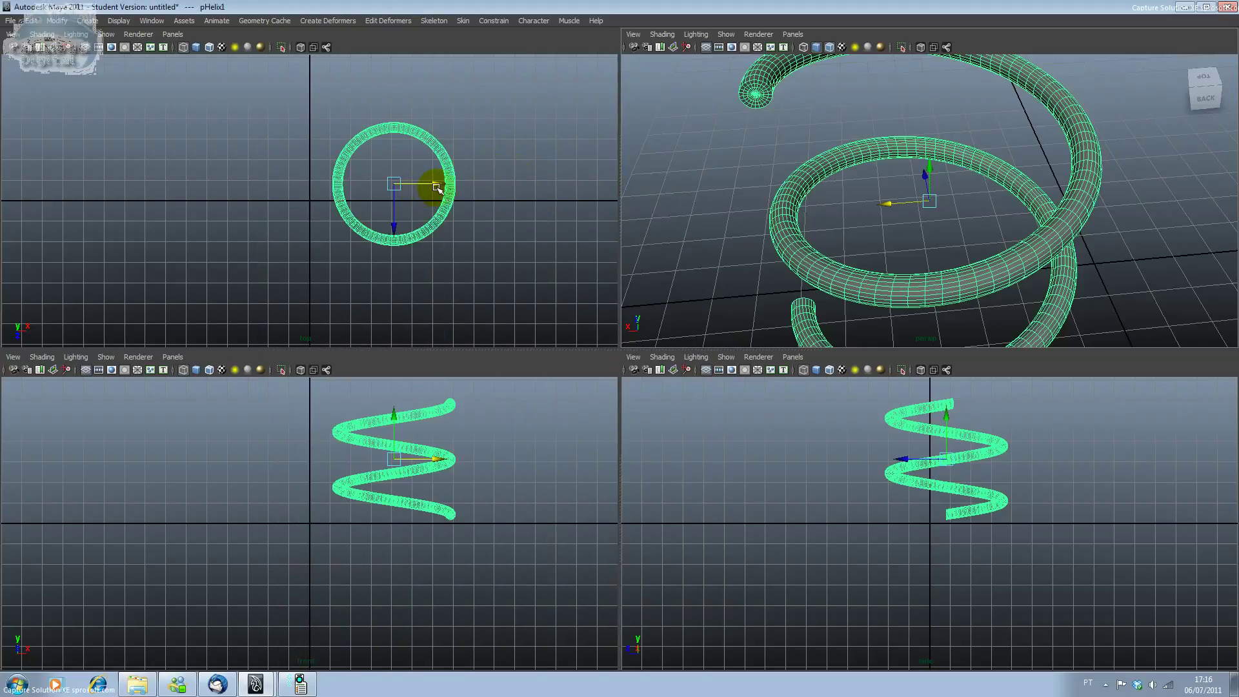
key(Delete)
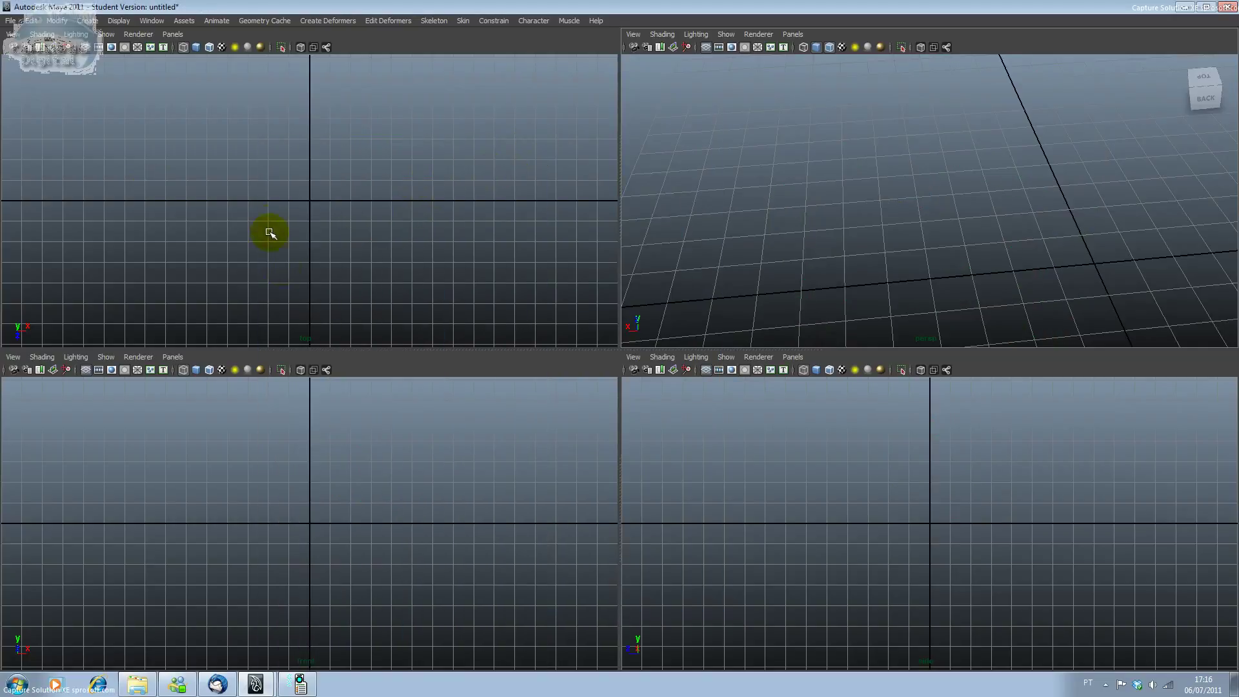
right_click(218, 161)
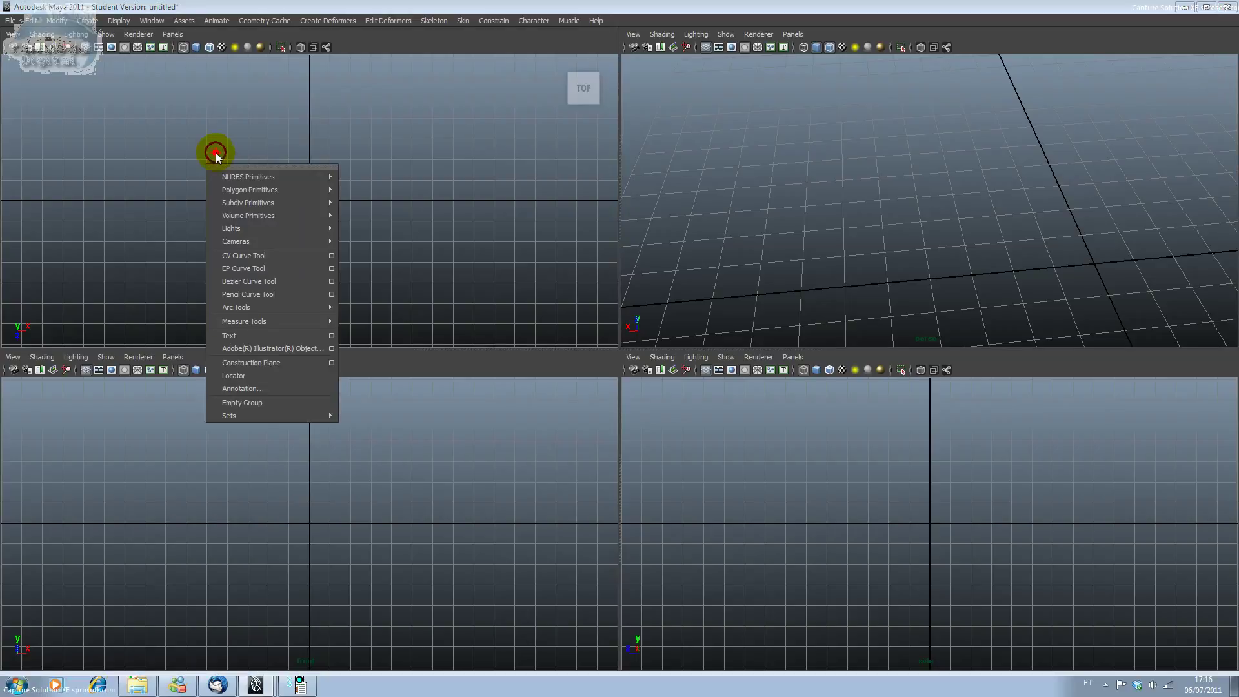
mouse_move(250, 190)
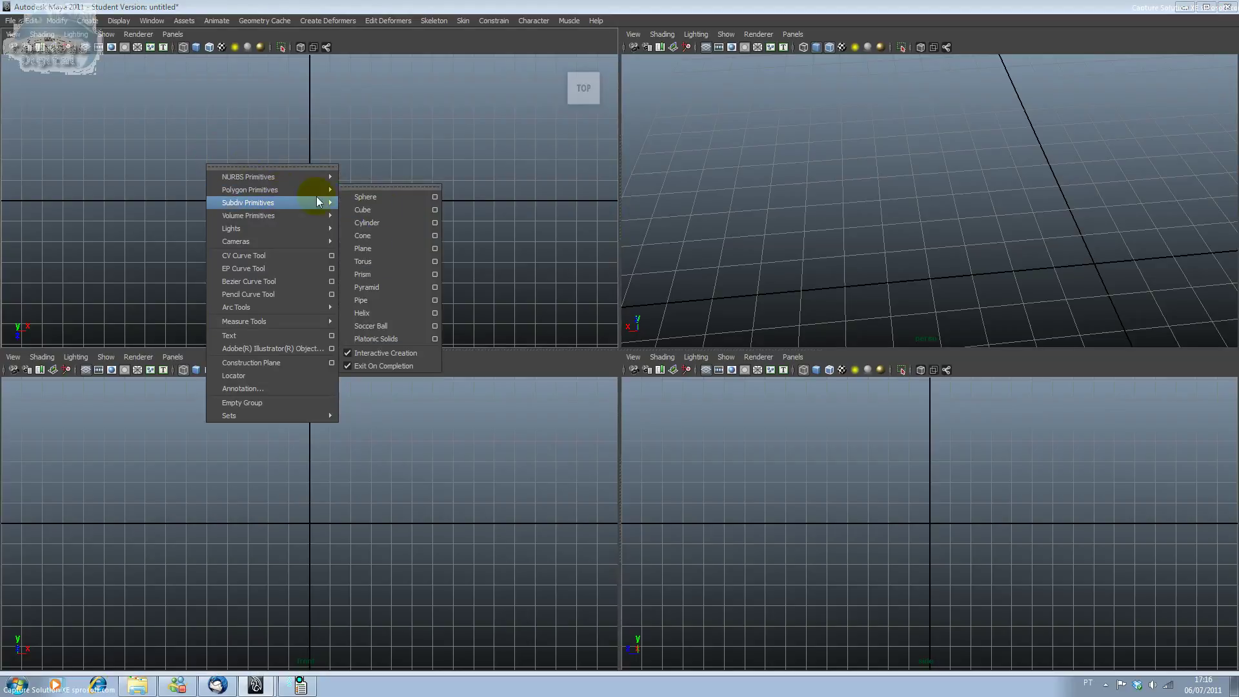
click(386, 326)
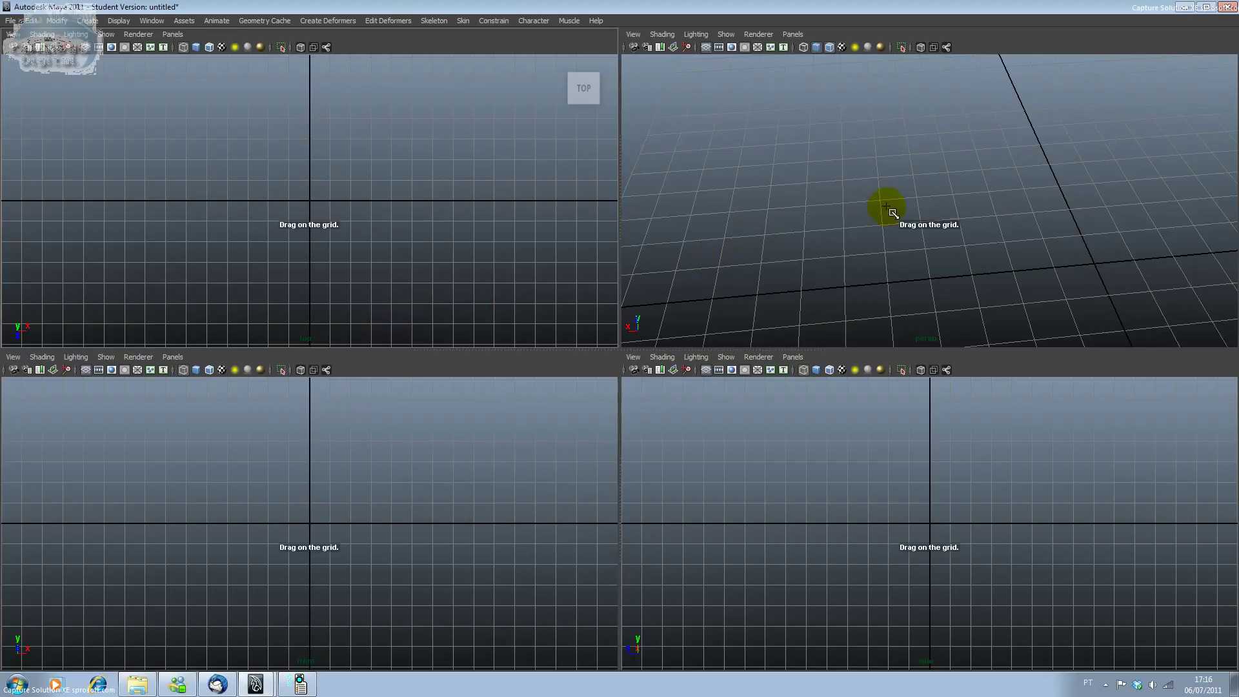
- Drag out polygon soccer ball pSolid1 on the persp grid and open its Attribute Editor
drag(887, 207, 893, 254)
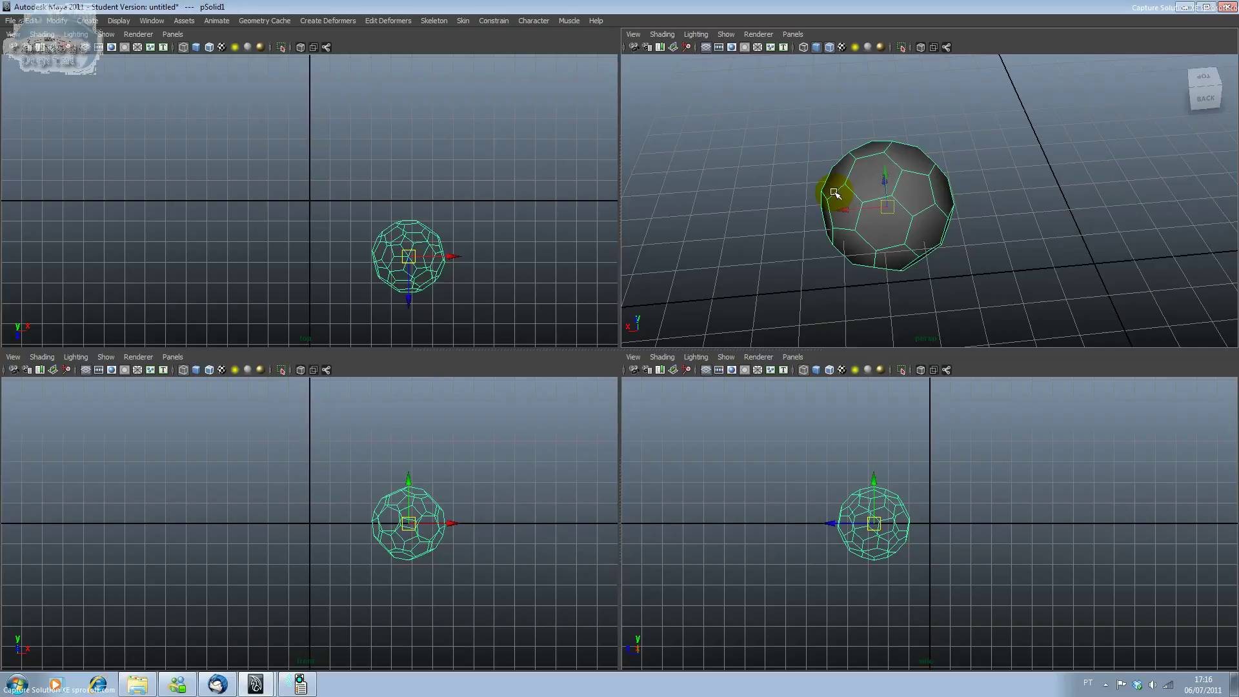
alt+drag(835, 192, 835, 192)
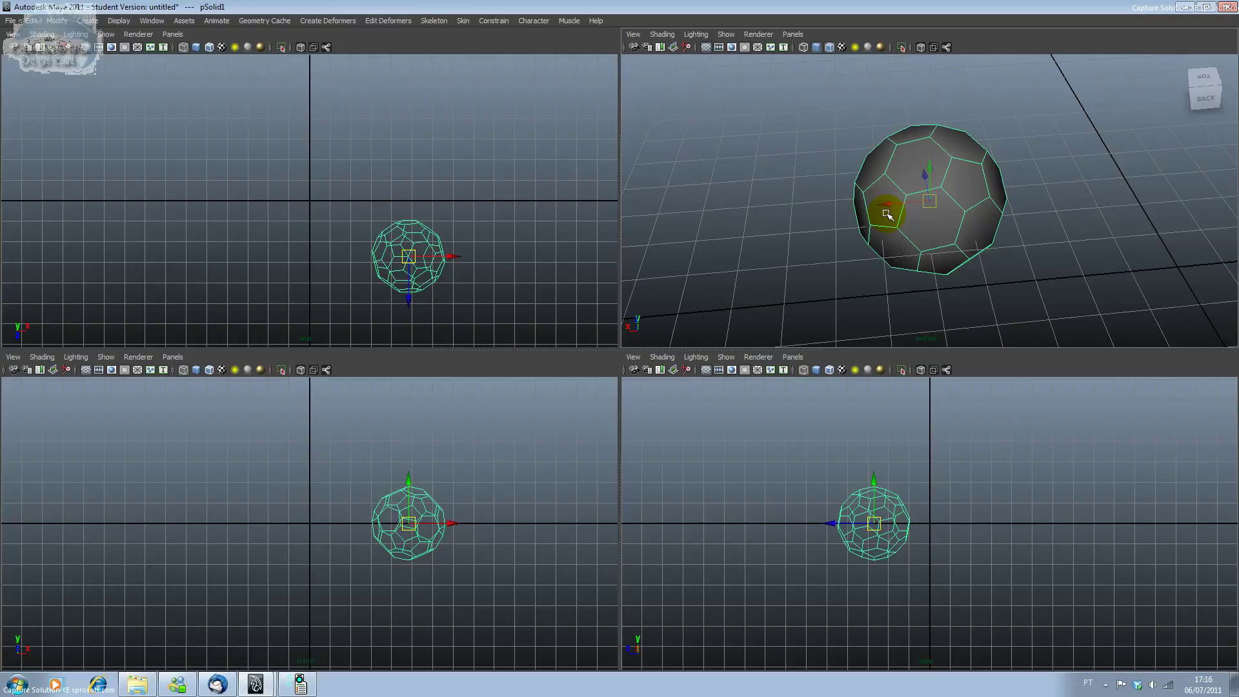
key(alt+Tab)
key(alt+Tab)
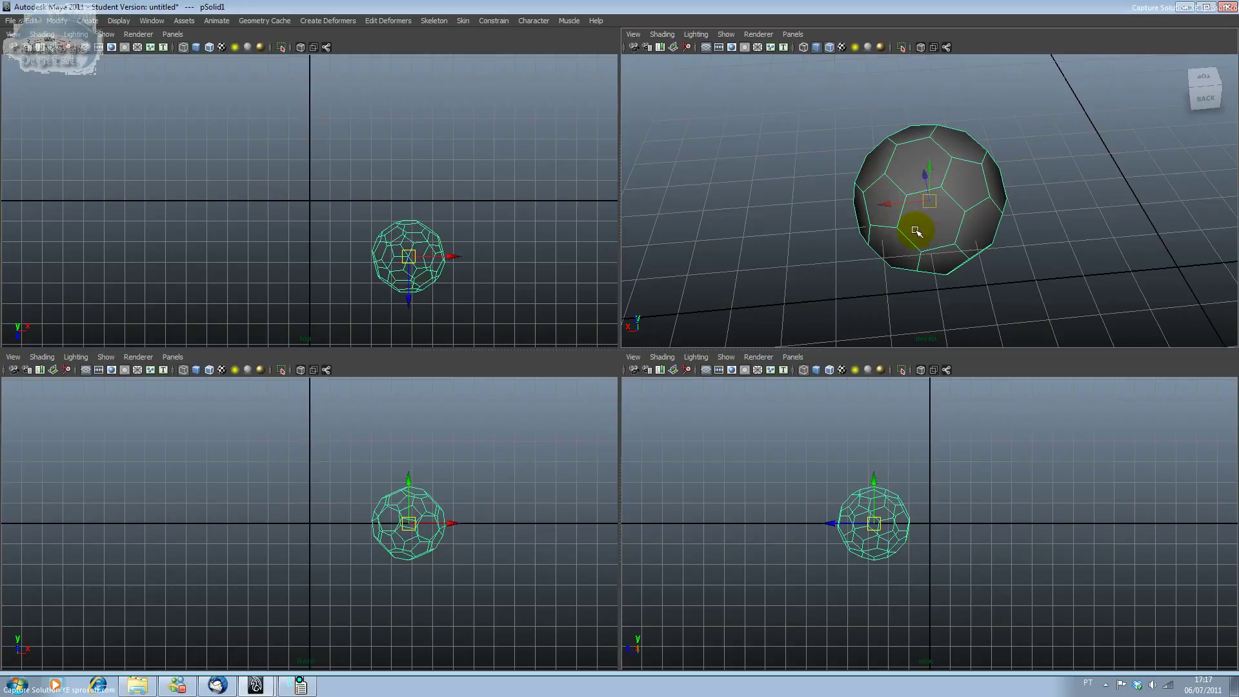
key(ctrl+a)
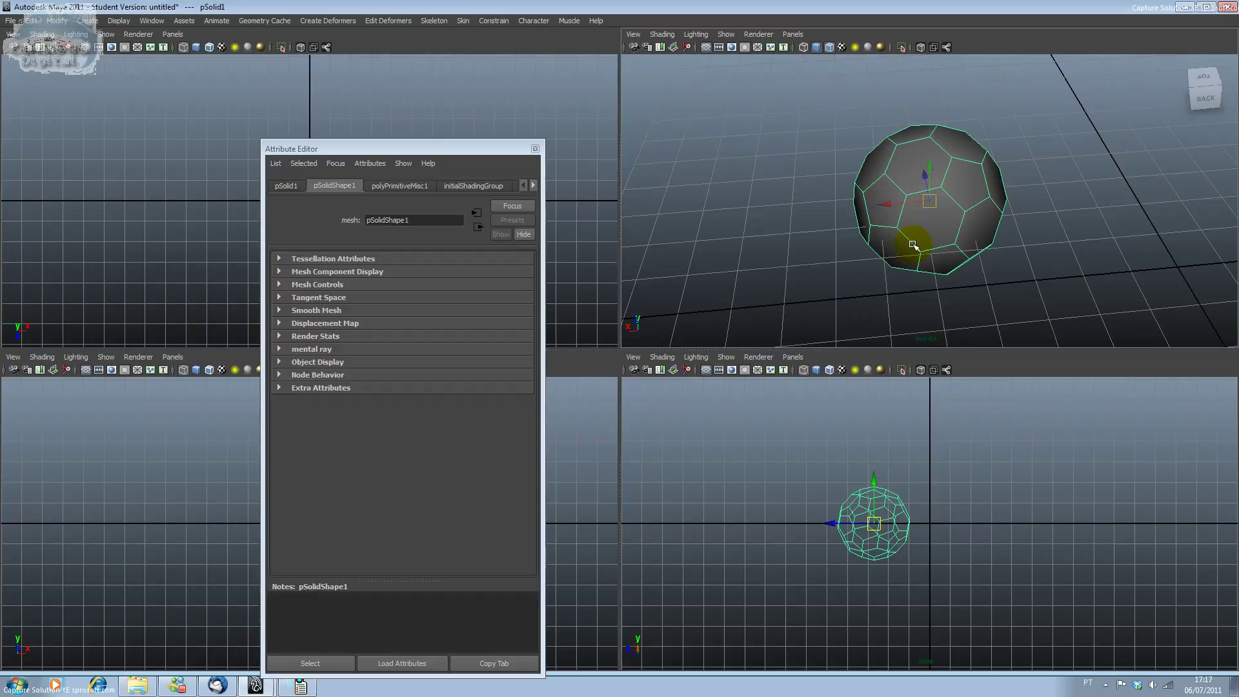
- Set the soccer ball's Radius to 1.394 (Side Length 0.562), then close its attributes and delete it
click(419, 186)
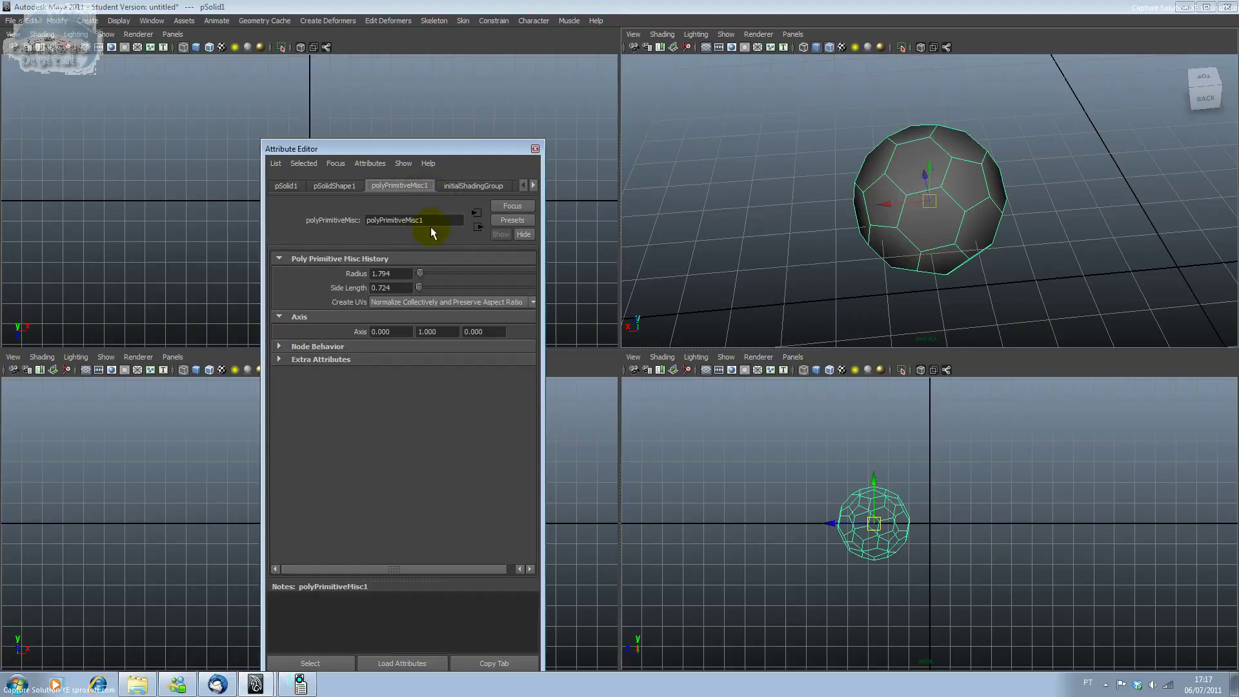
drag(420, 274, 417, 290)
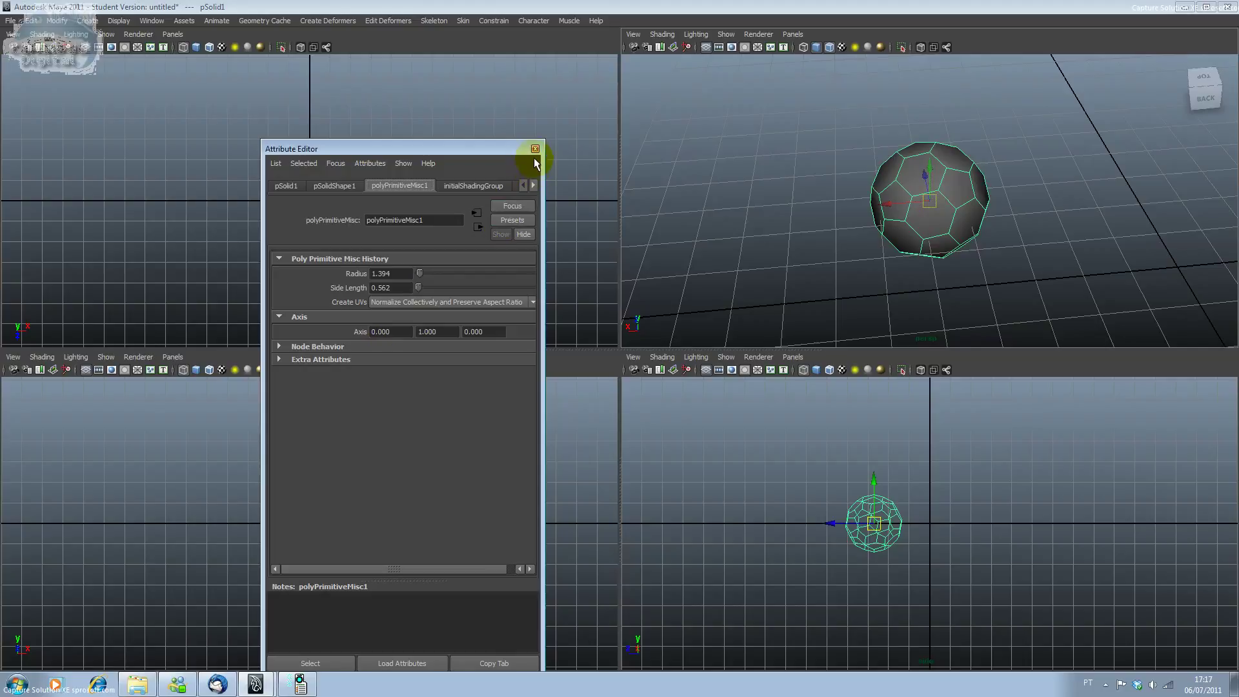
drag(501, 149, 523, 157)
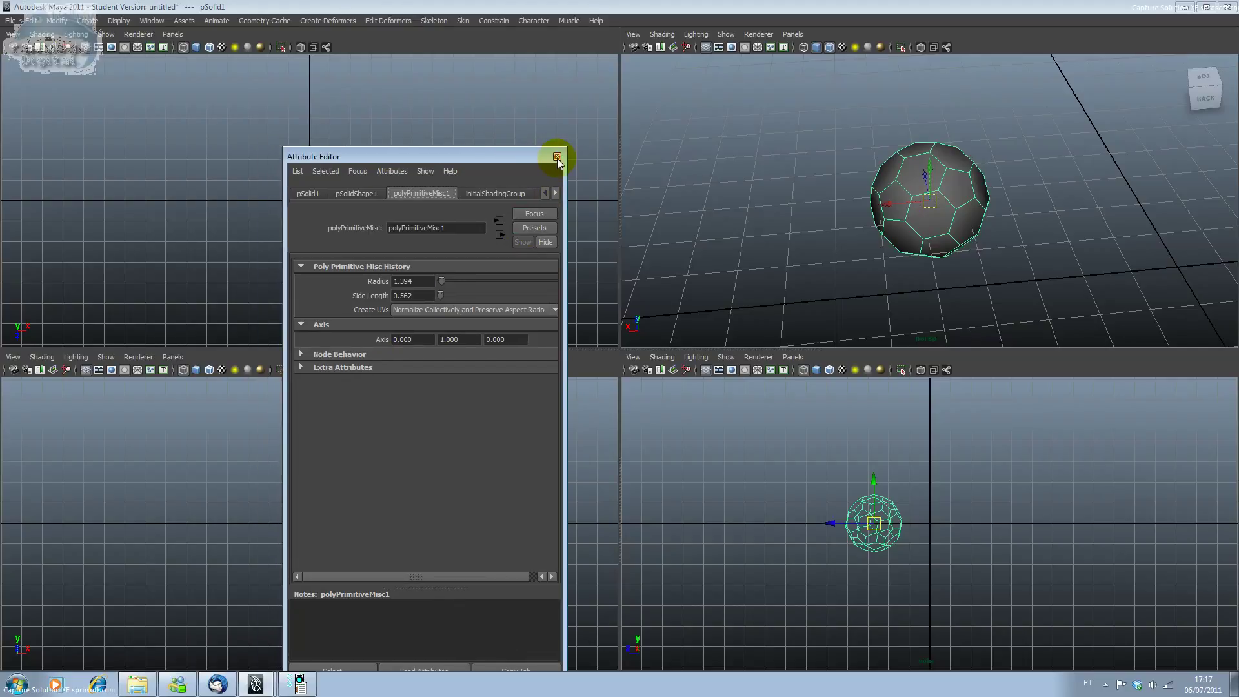
click(557, 157)
key(Delete)
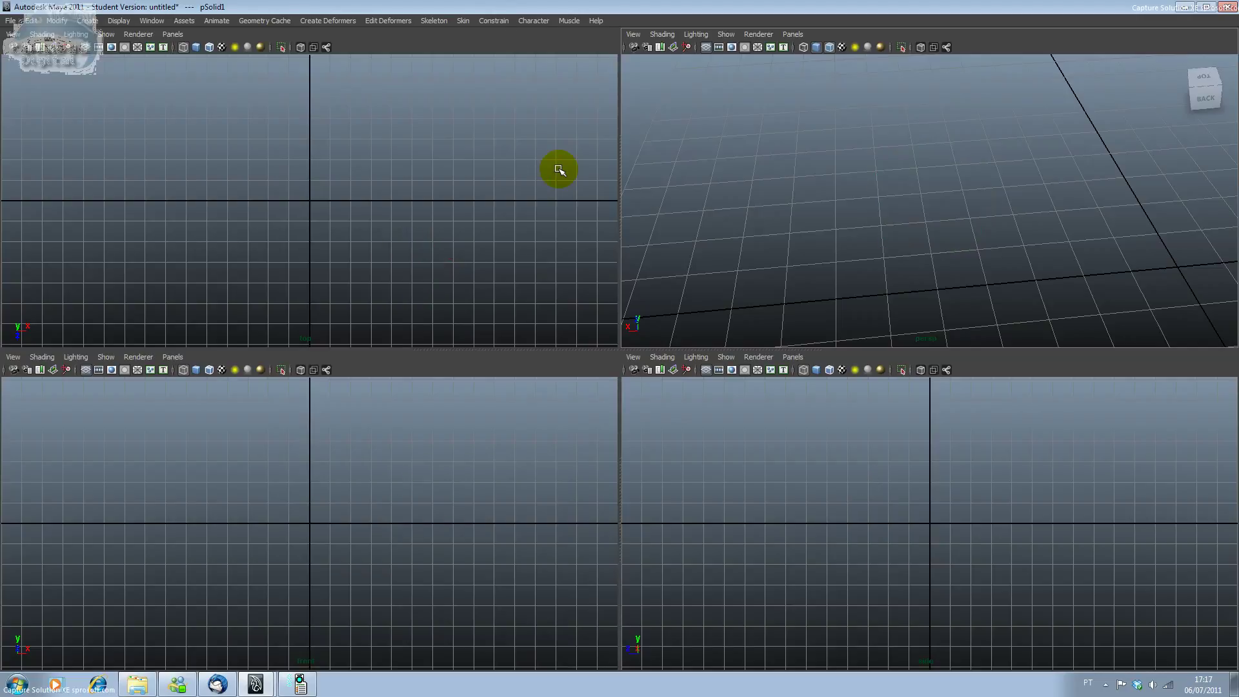
click(87, 20)
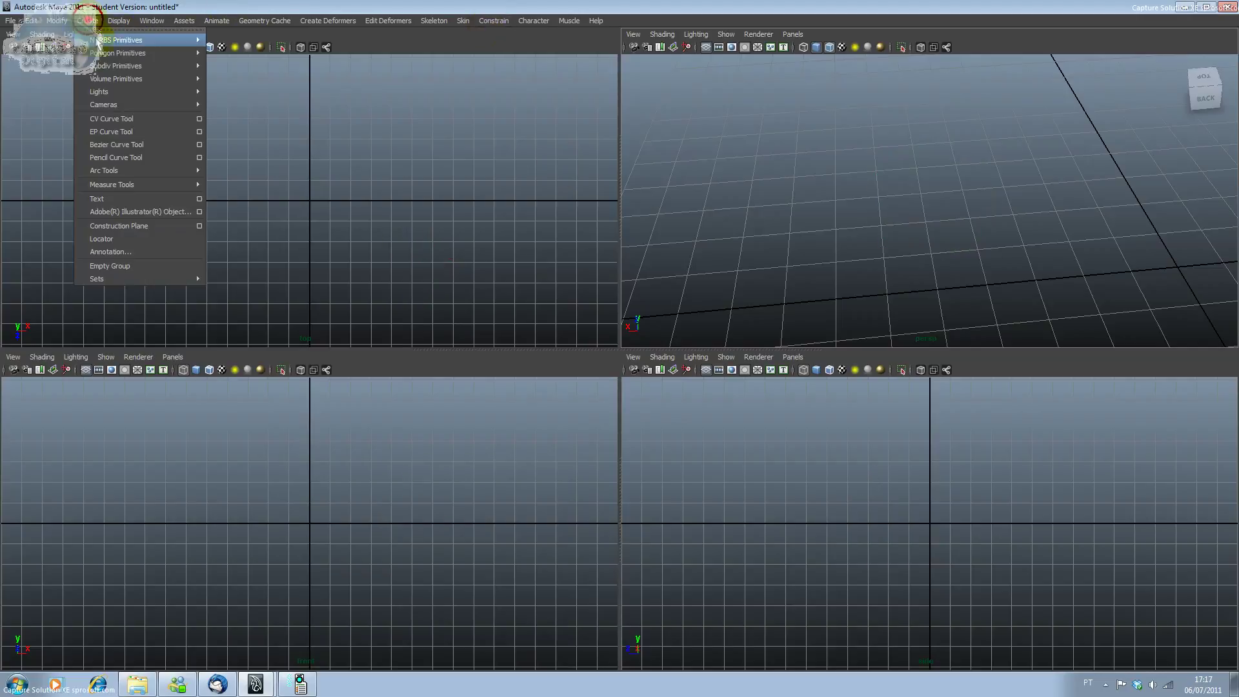
mouse_move(121, 52)
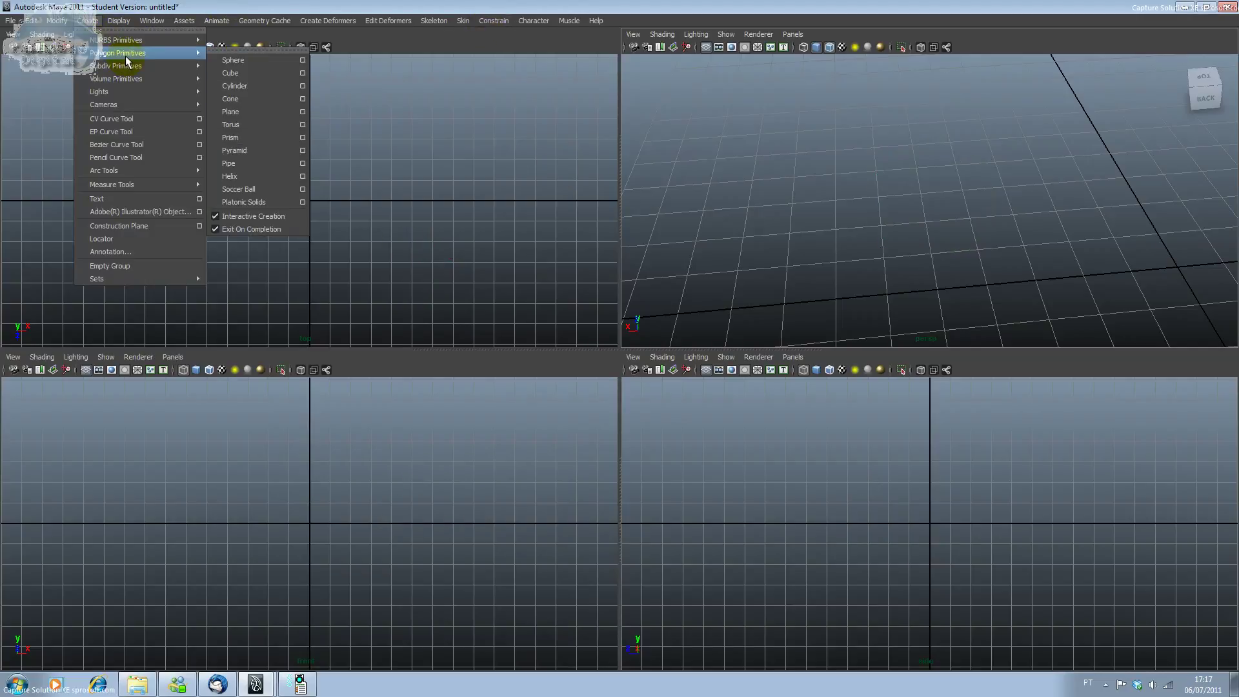
click(284, 205)
drag(870, 210, 892, 244)
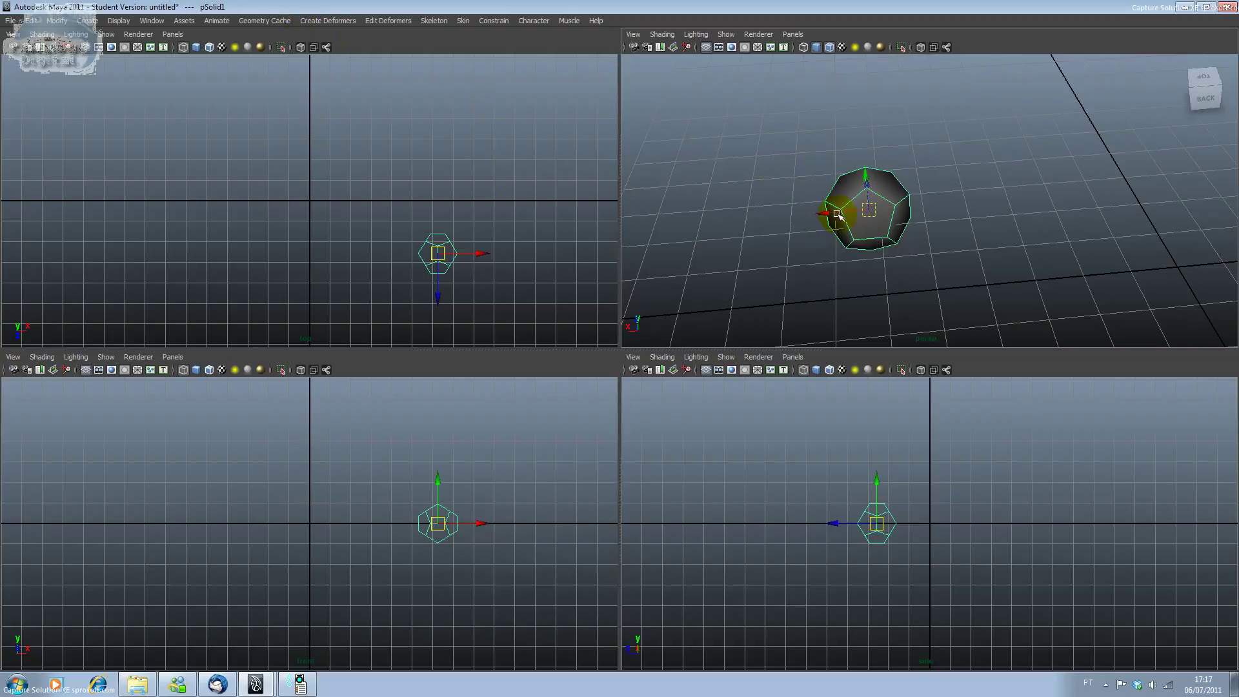
mouse_move(789, 242)
alt+mouse_down()
mouse_move(850, 219)
mouse_move(857, 194)
mouse_move(780, 277)
alt+mouse_up()
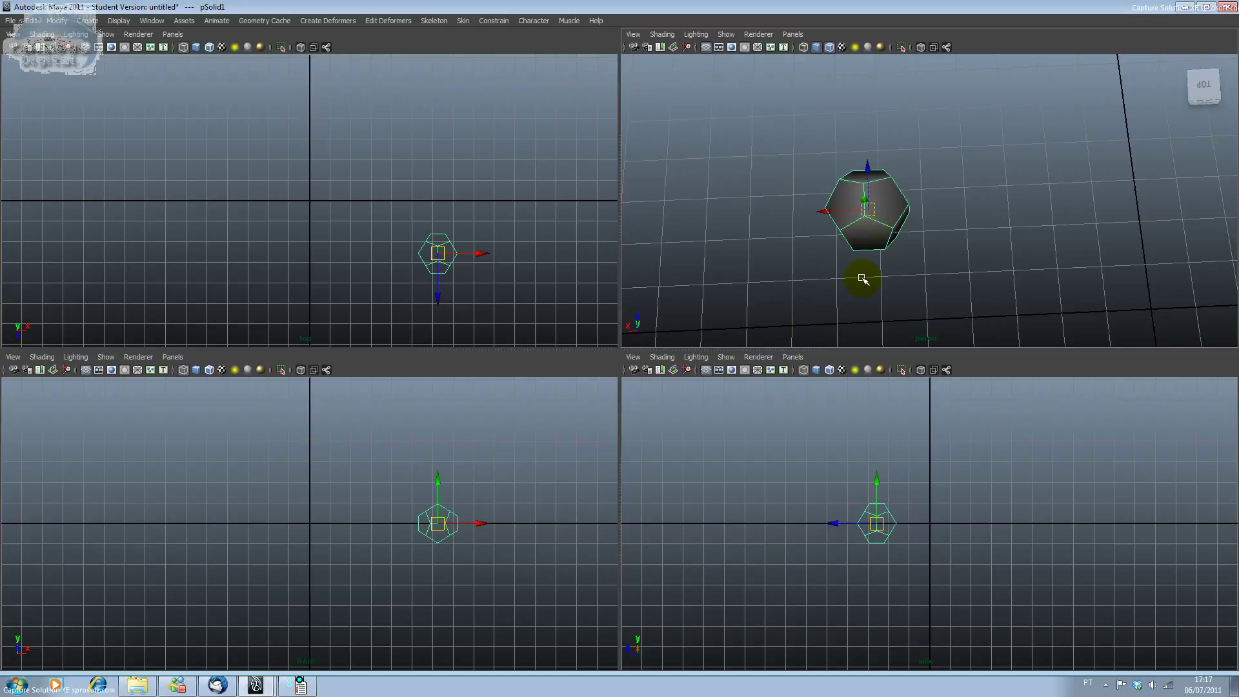
key(ctrl+a)
- Enlarge the platonic solid to Radius 2.336 and try Icosahedron, then Octahedron
click(420, 194)
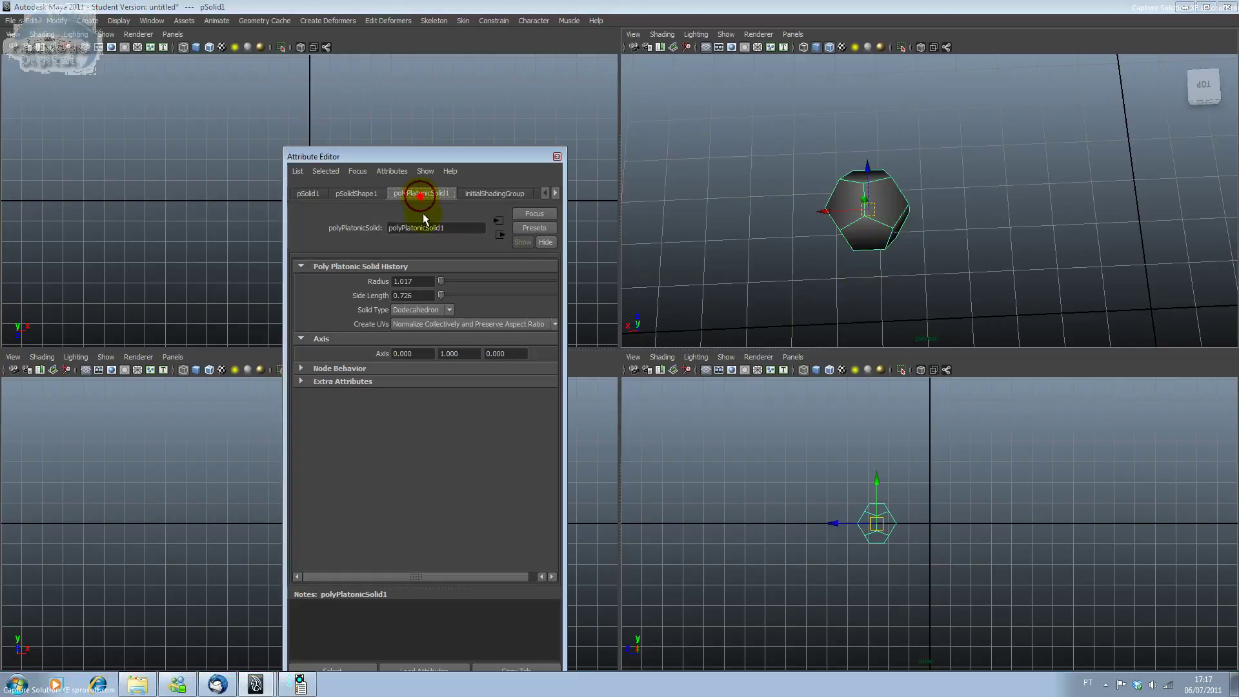
drag(441, 282, 442, 296)
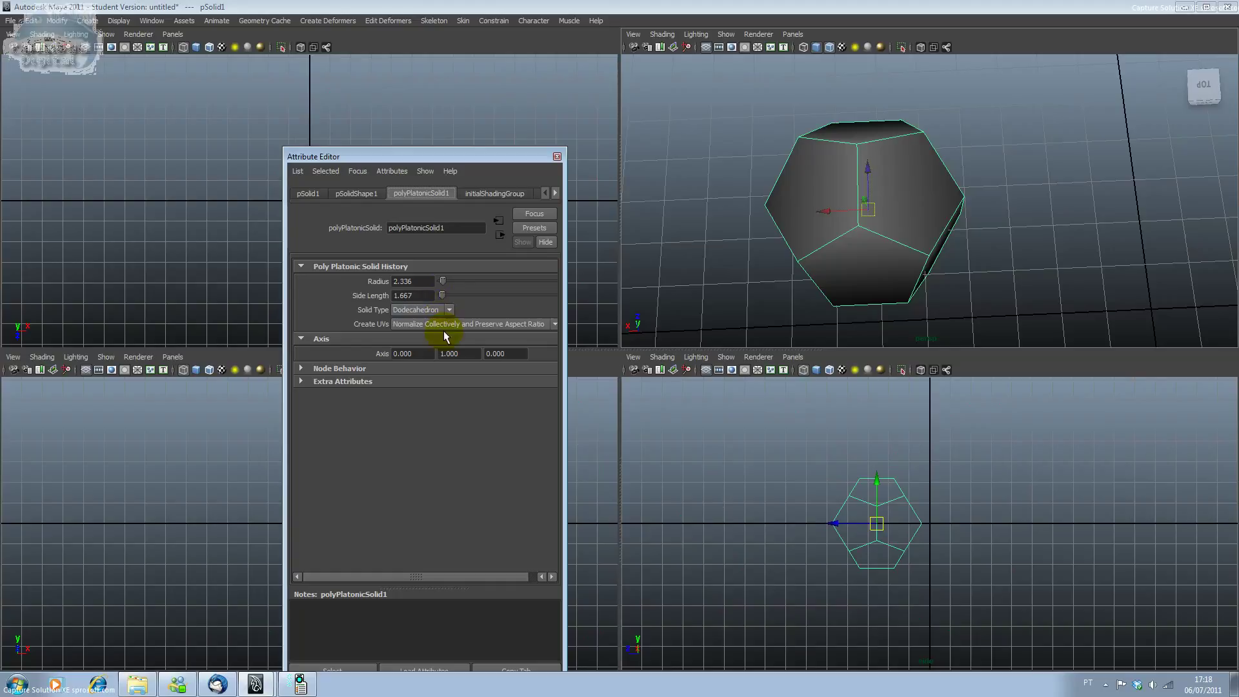
click(423, 310)
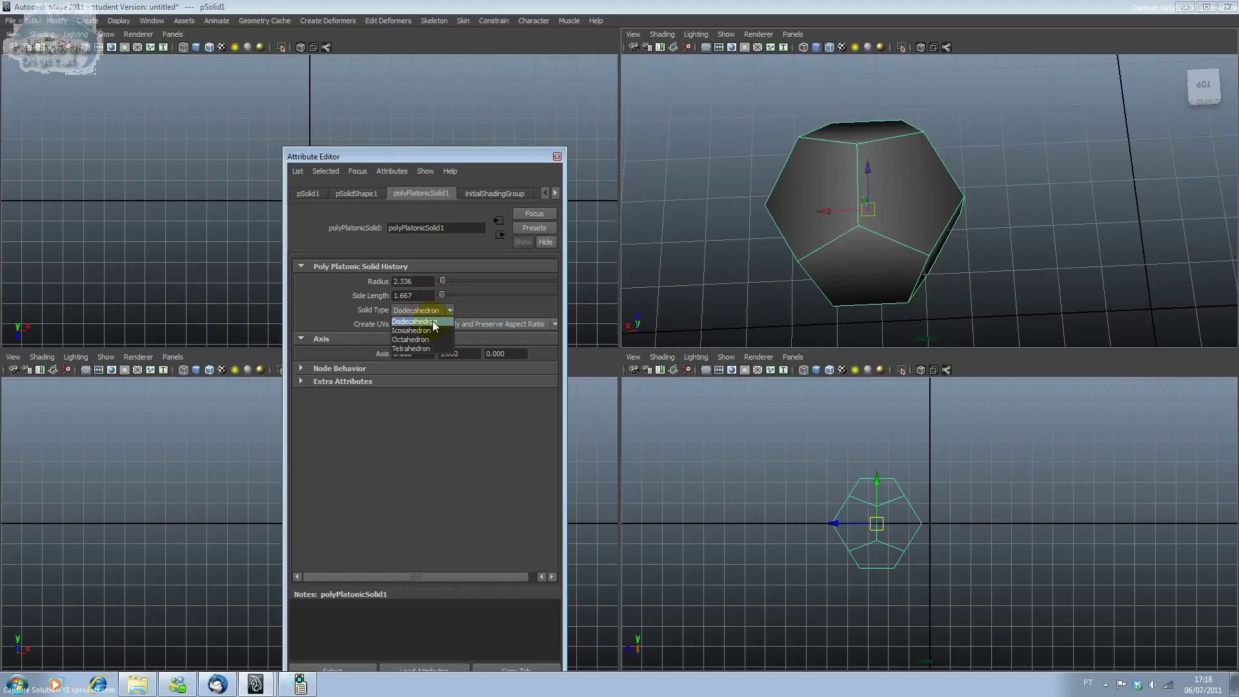
click(433, 332)
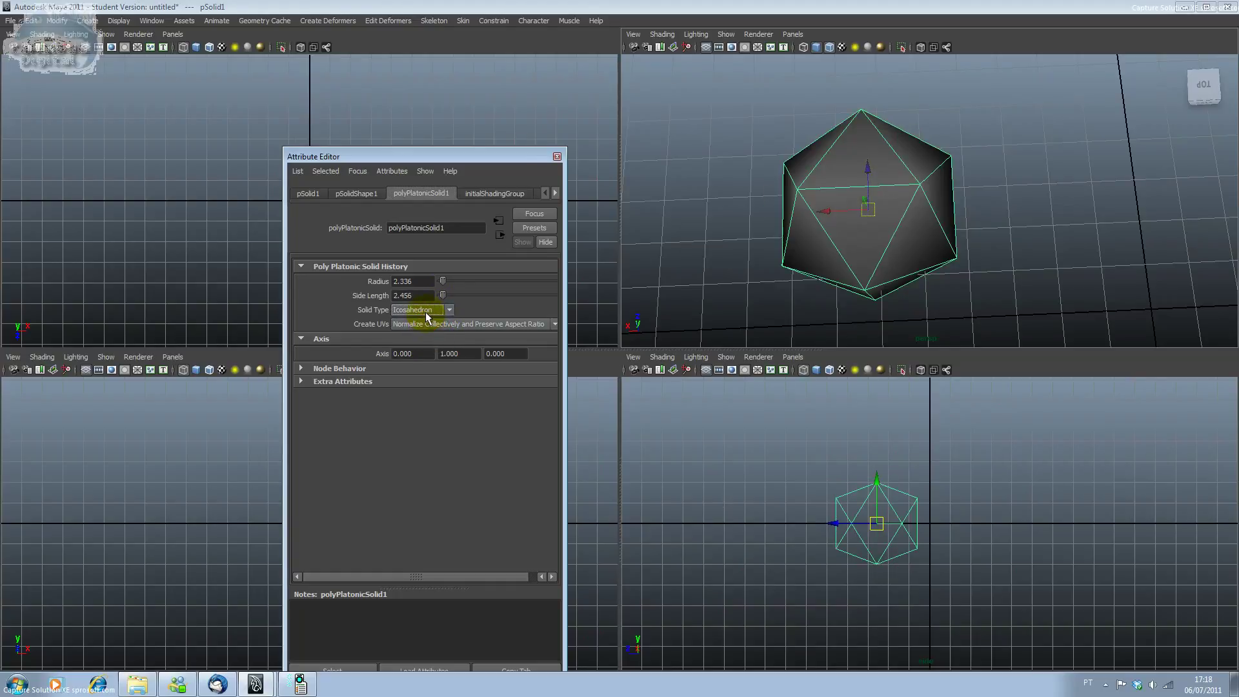
click(426, 313)
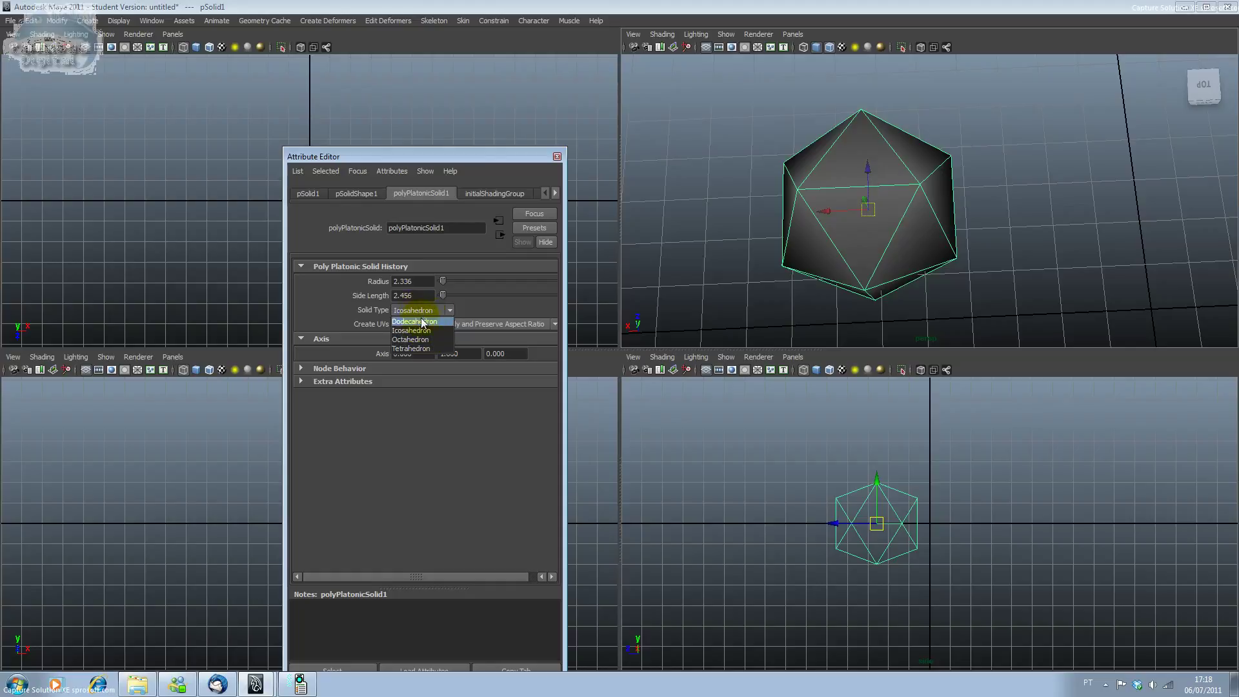
click(413, 339)
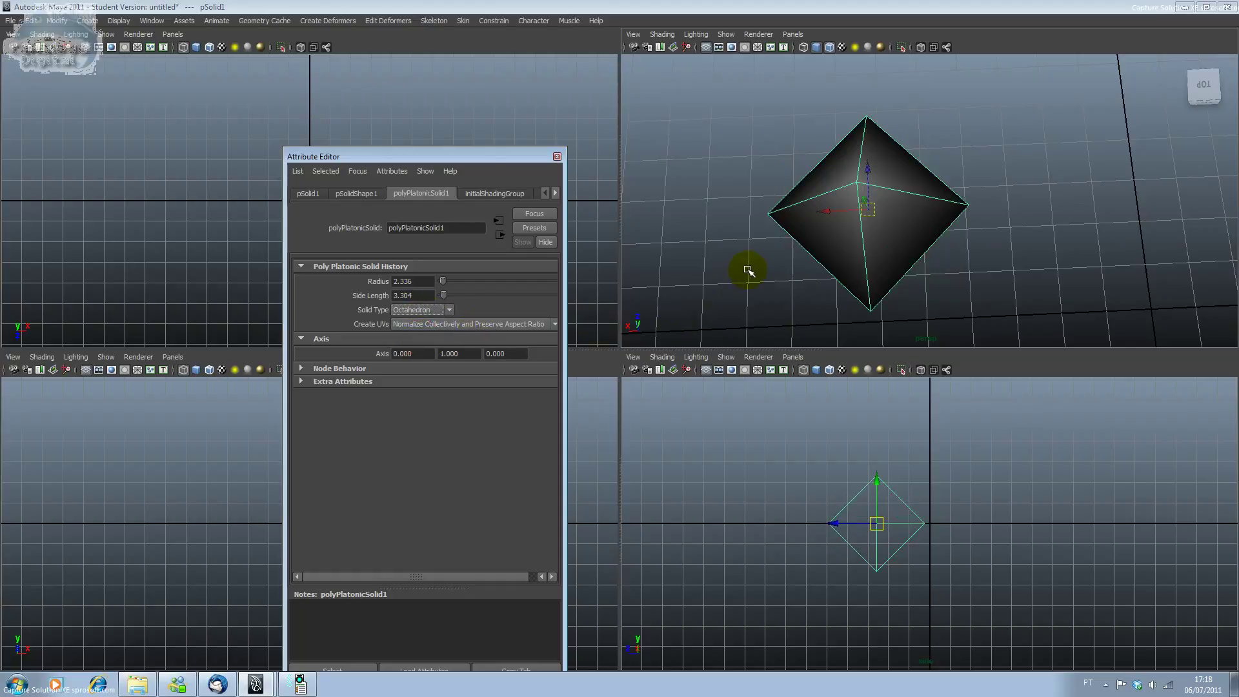
- Try Tetrahedron, then return Solid Type to Dodecahedron and close the attributes
alt+drag(748, 271, 727, 216)
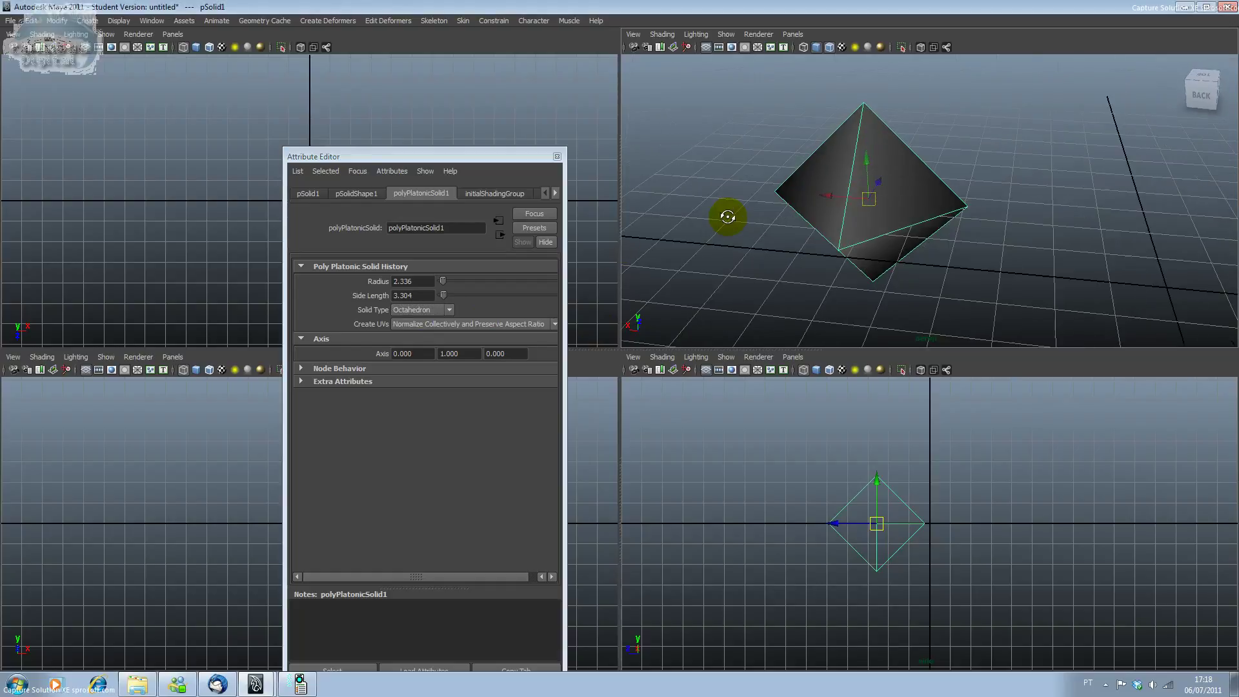
click(425, 310)
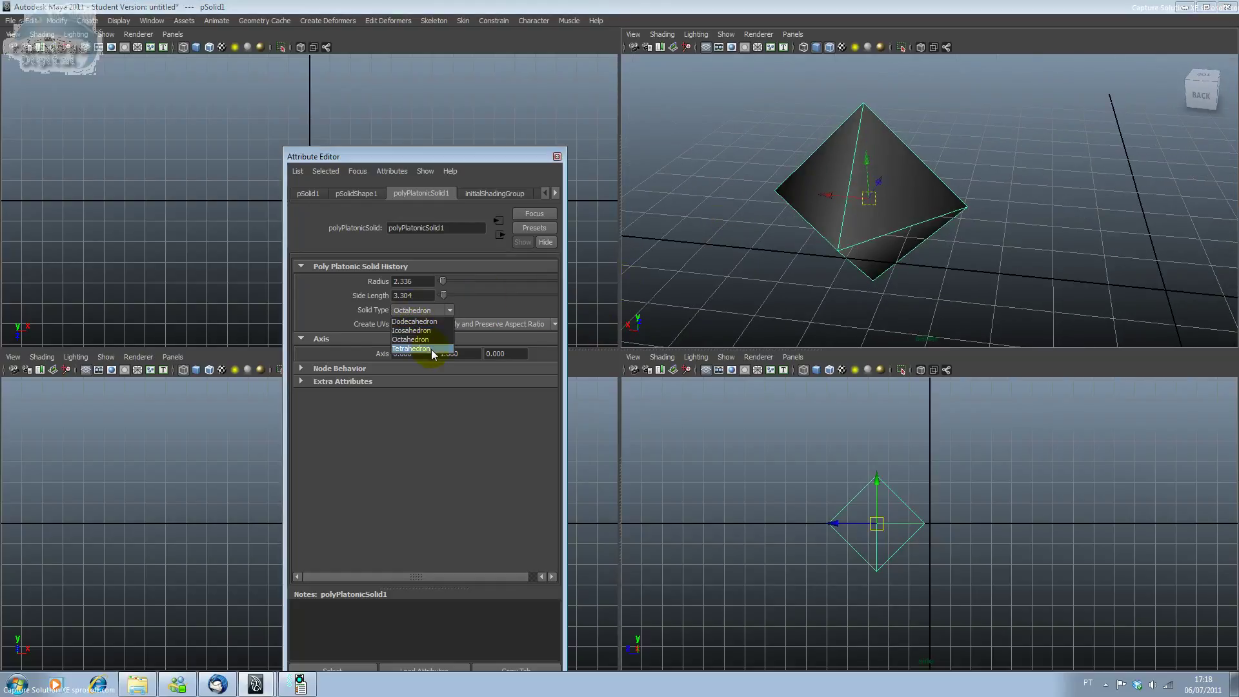
click(431, 351)
mouse_move(837, 269)
alt+mouse_down()
mouse_move(726, 158)
mouse_move(652, 255)
mouse_move(645, 285)
alt+mouse_up()
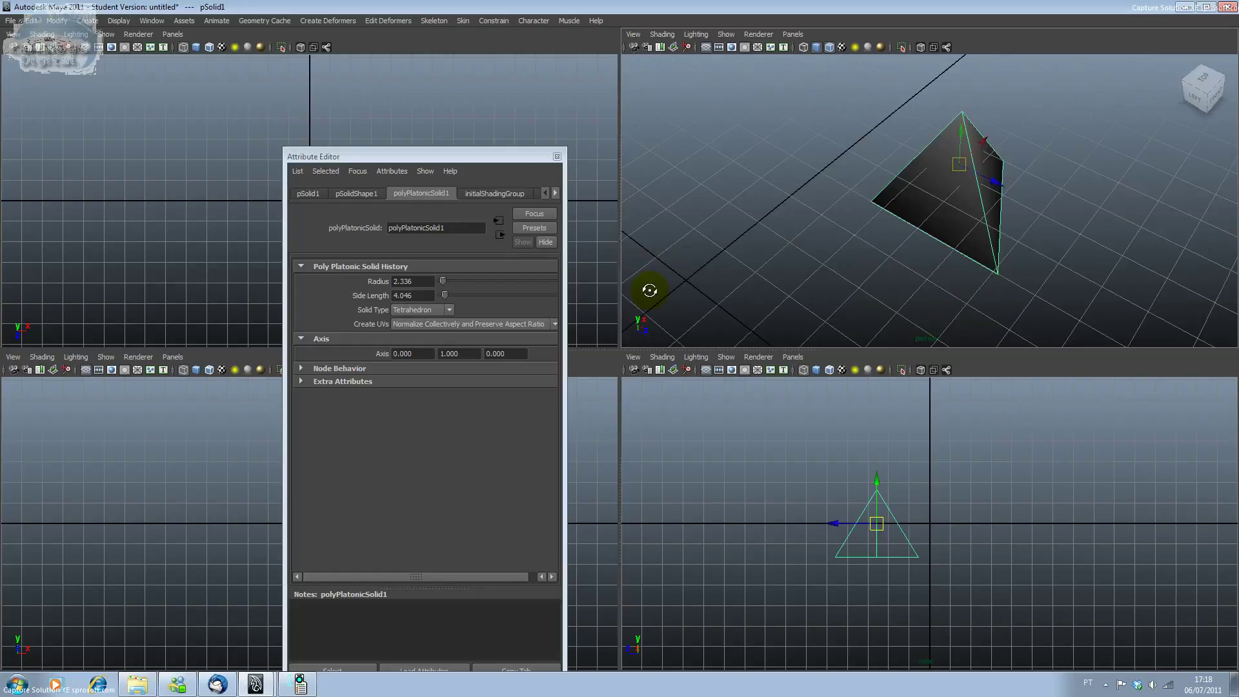
click(438, 311)
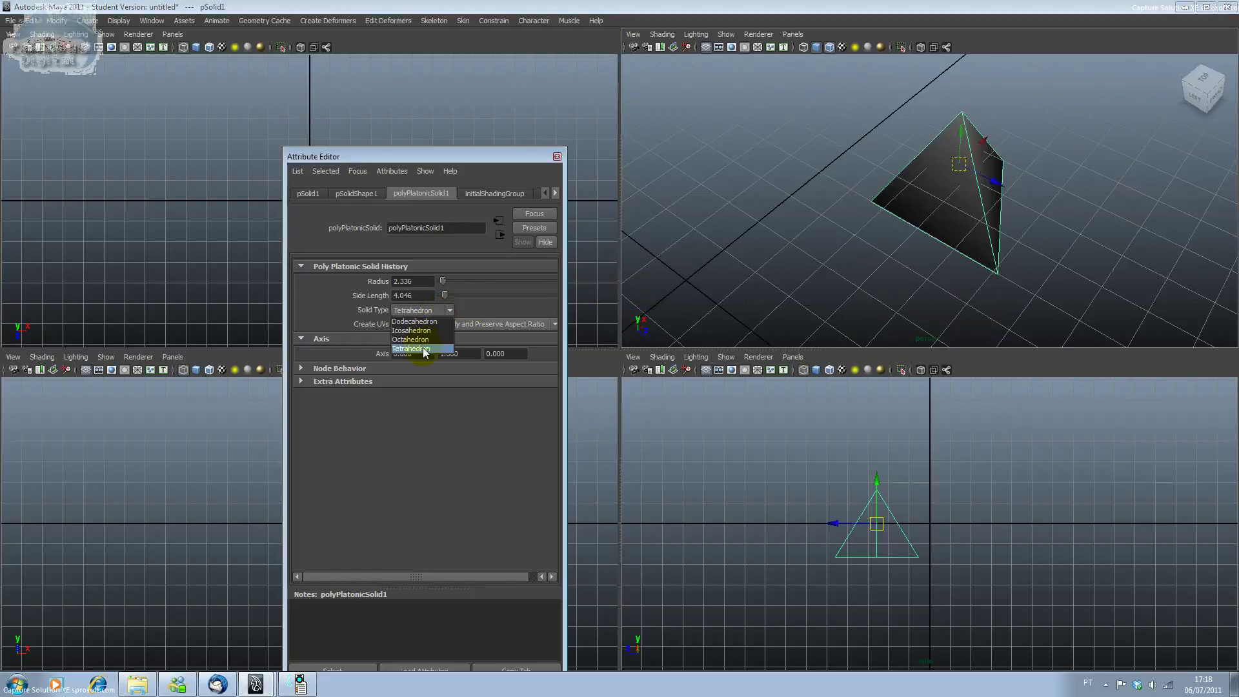
click(416, 321)
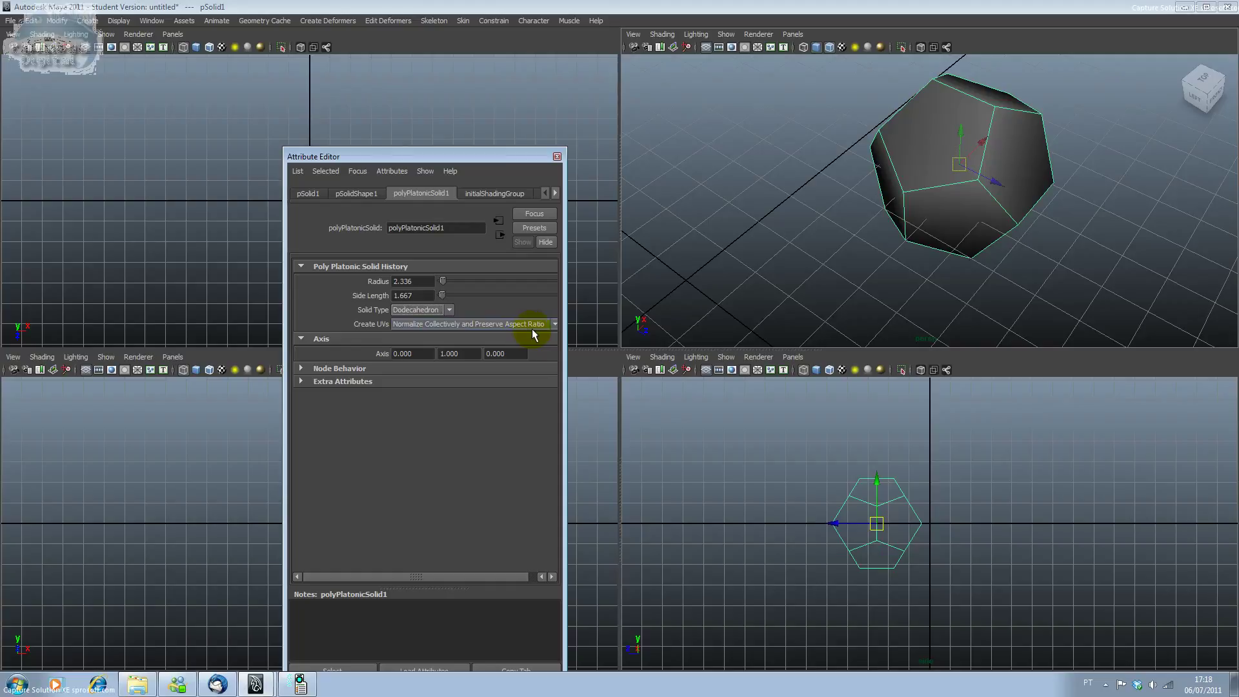
mouse_move(741, 277)
alt+mouse_down()
mouse_move(831, 128)
mouse_move(741, 227)
alt+mouse_up()
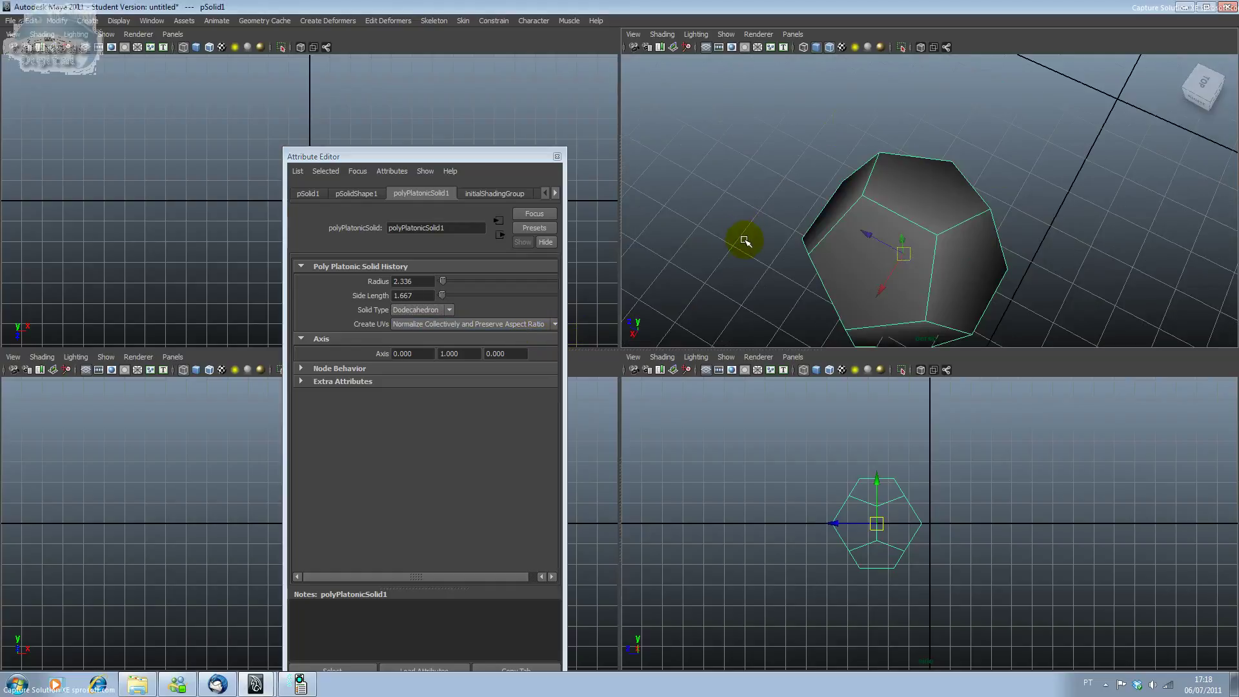
click(557, 157)
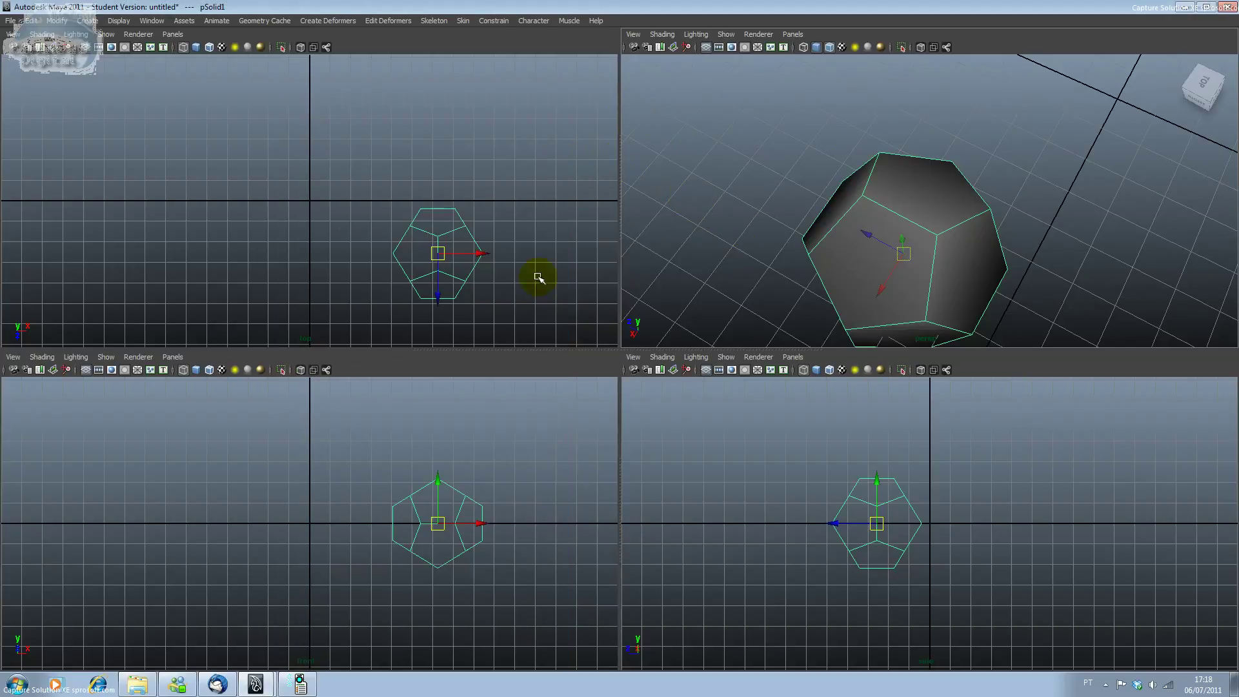
- Delete the dodecahedron, draw soccer ball pSolid1 at the grid origin, and open its attributes
key(Delete)
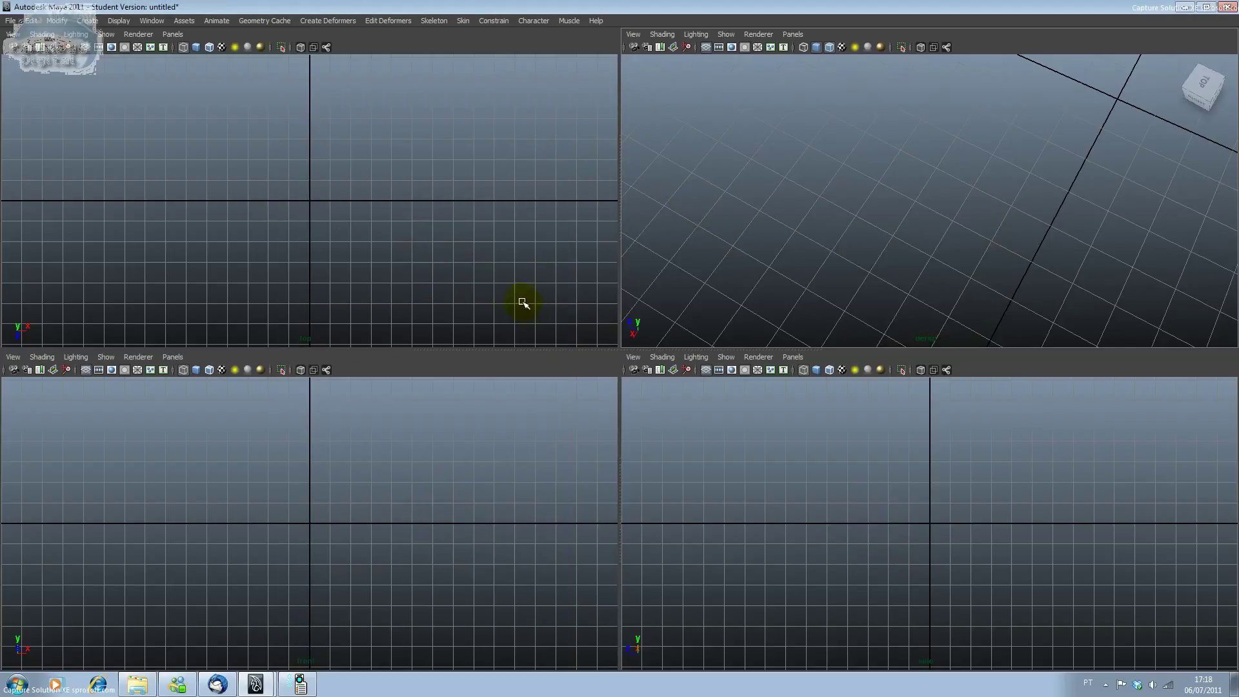
click(471, 252)
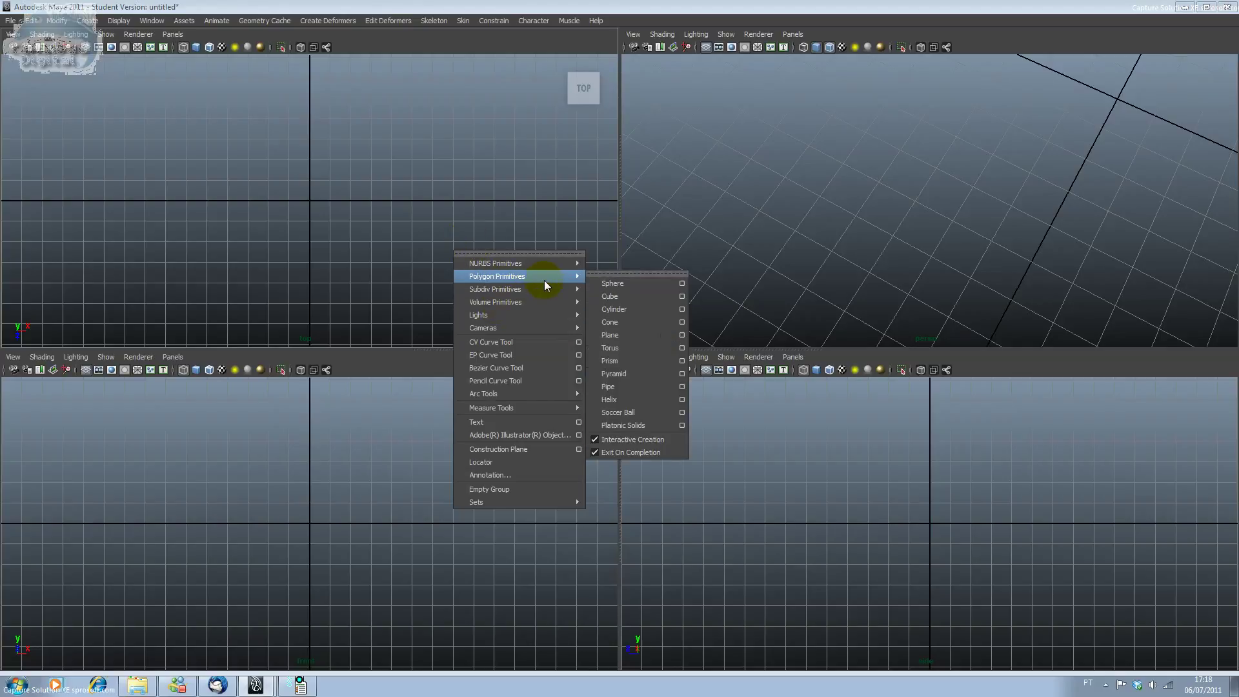
mouse_move(497, 276)
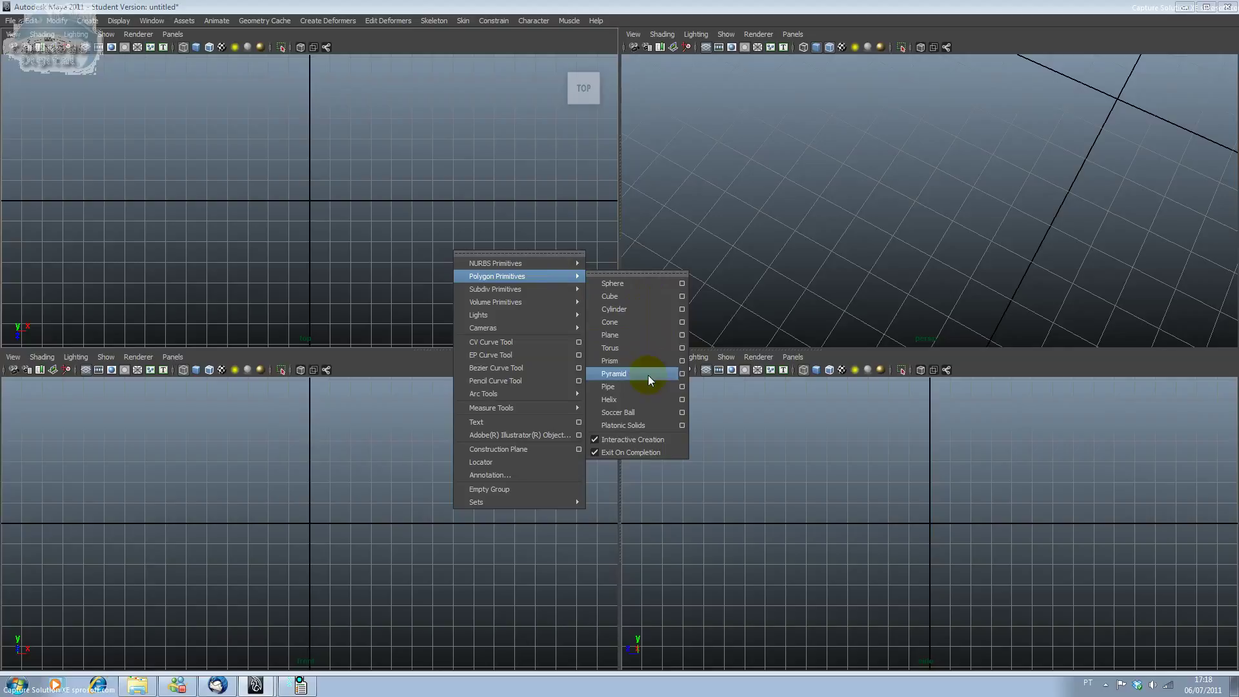
click(651, 410)
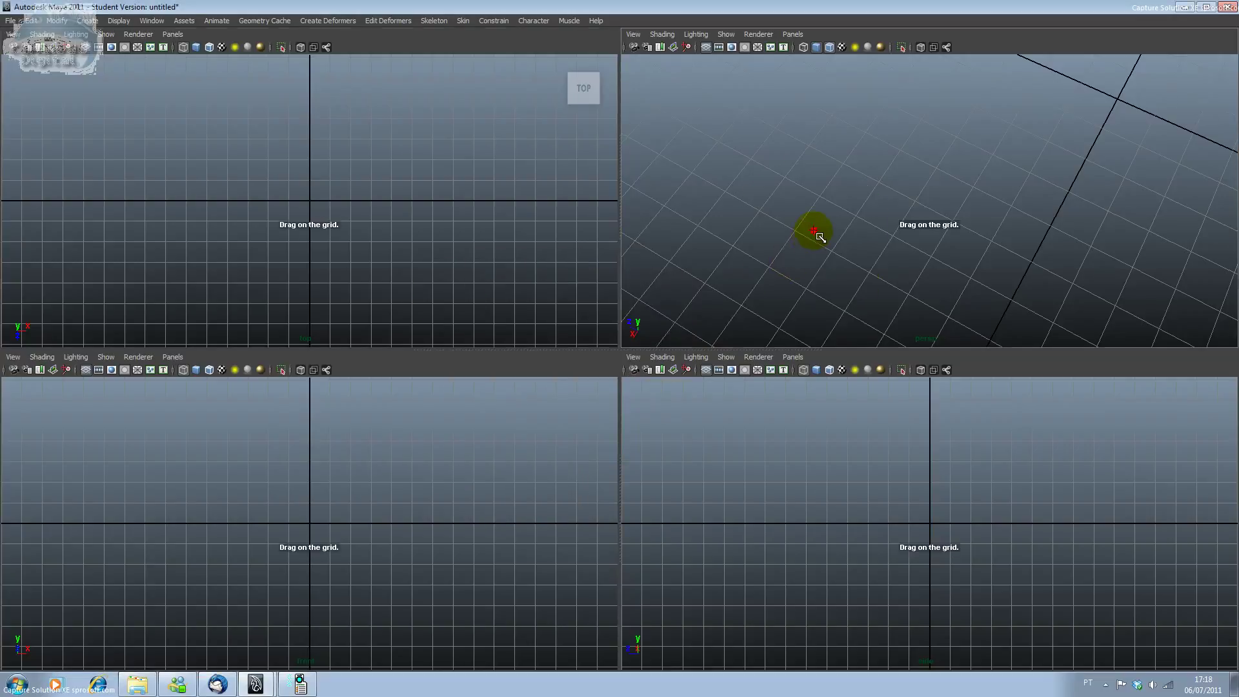
drag(817, 231, 852, 268)
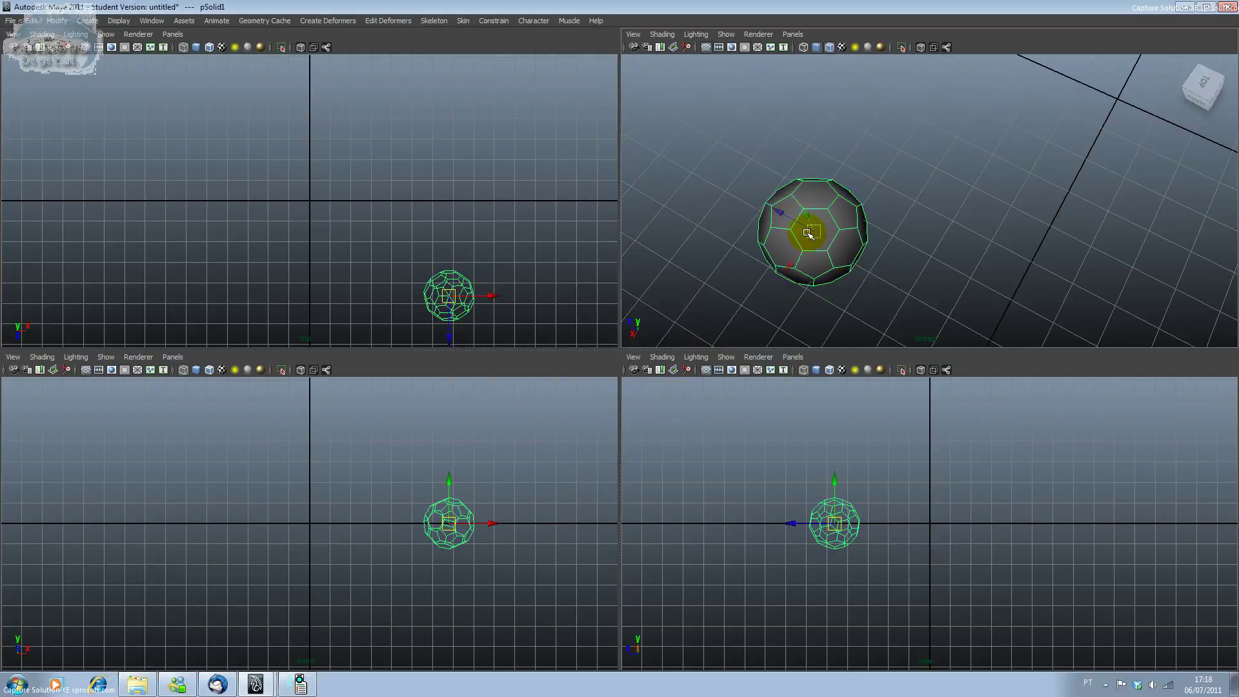
key(ctrl+a)
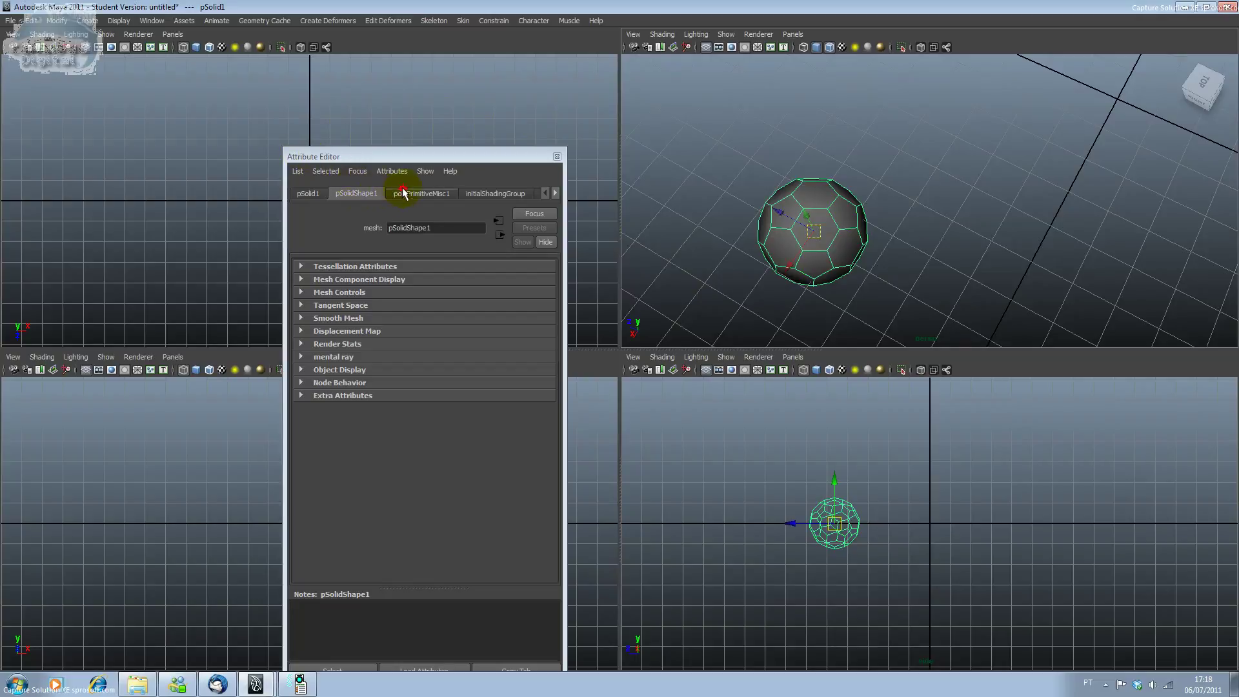
- Cycle the soccer ball's Create UVs options, ending on Normalize Collectively and Preserve Aspect Ratio
click(422, 193)
click(433, 312)
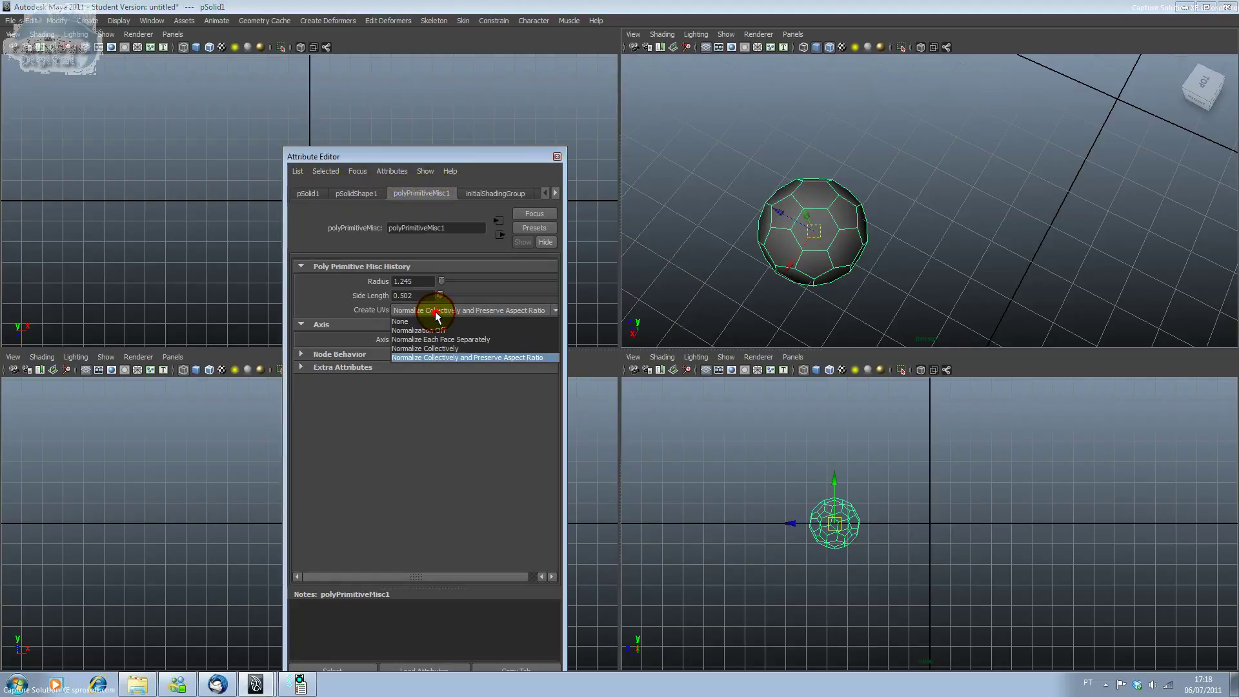
click(441, 332)
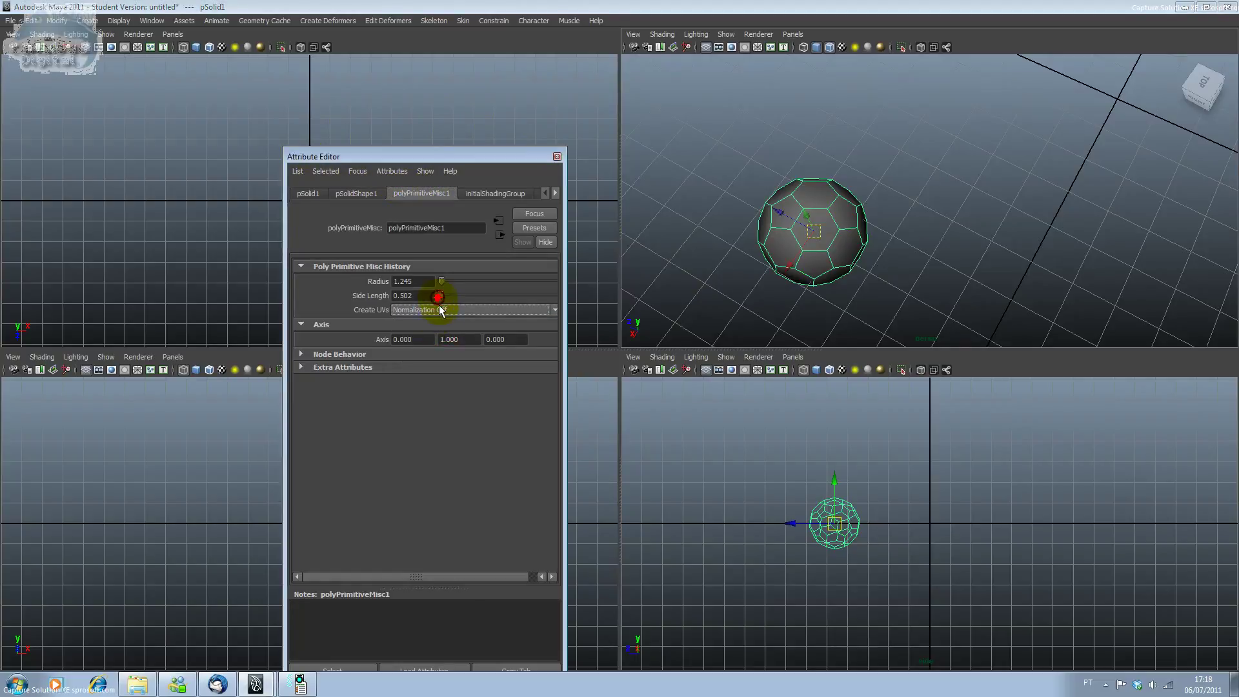
click(439, 311)
click(442, 340)
click(439, 311)
click(438, 350)
click(432, 311)
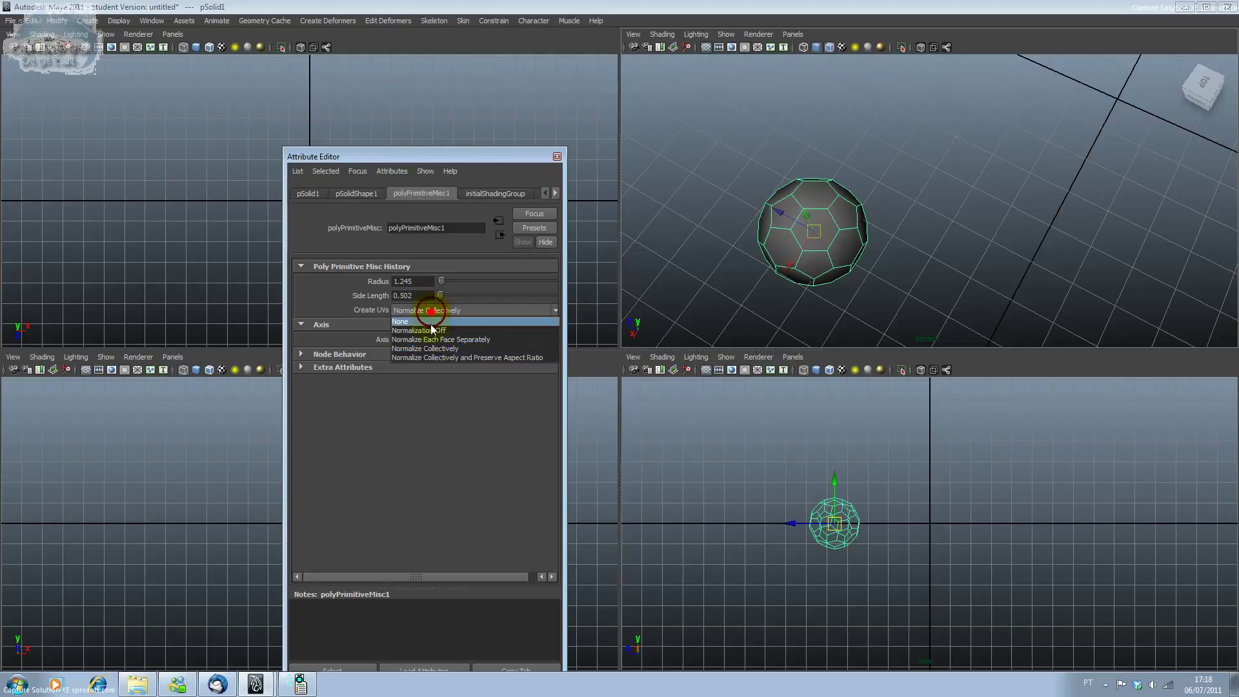
click(432, 359)
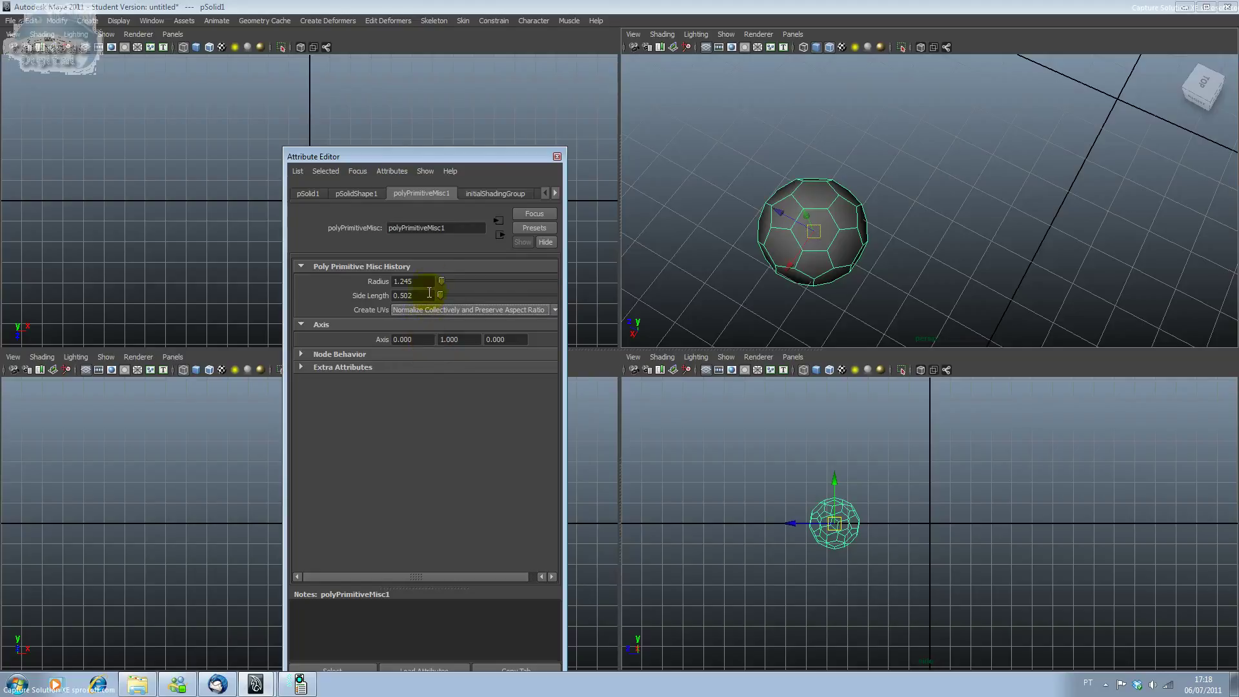
click(556, 157)
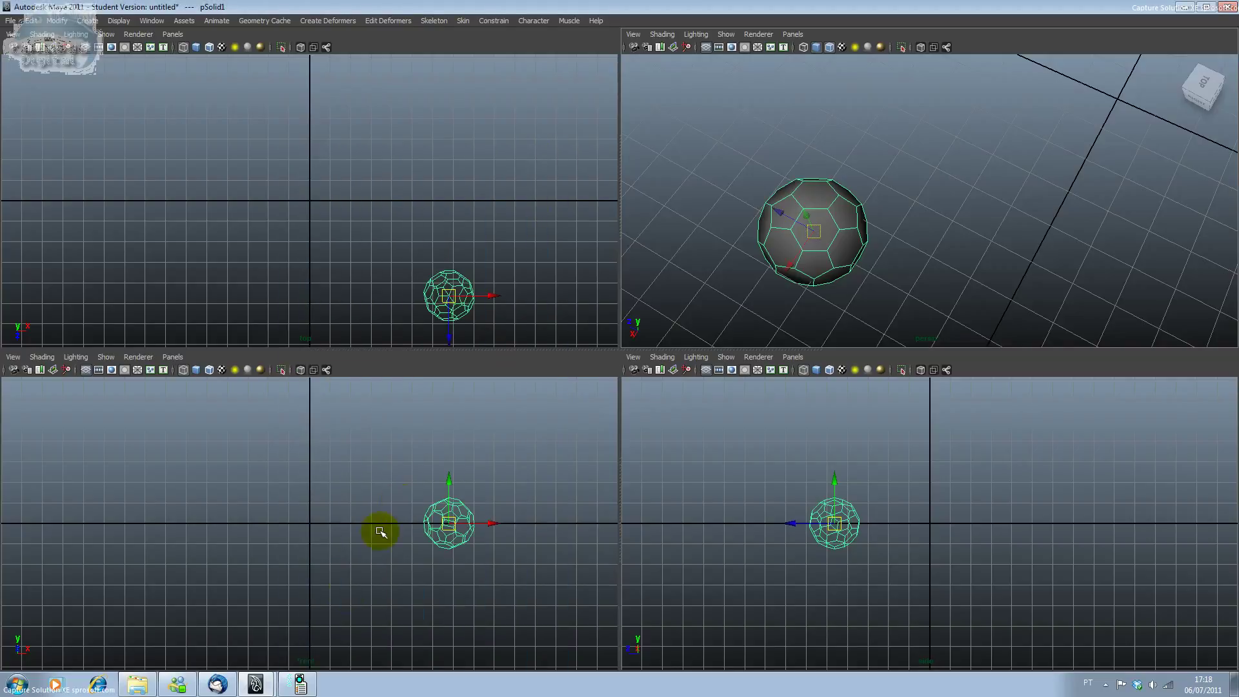